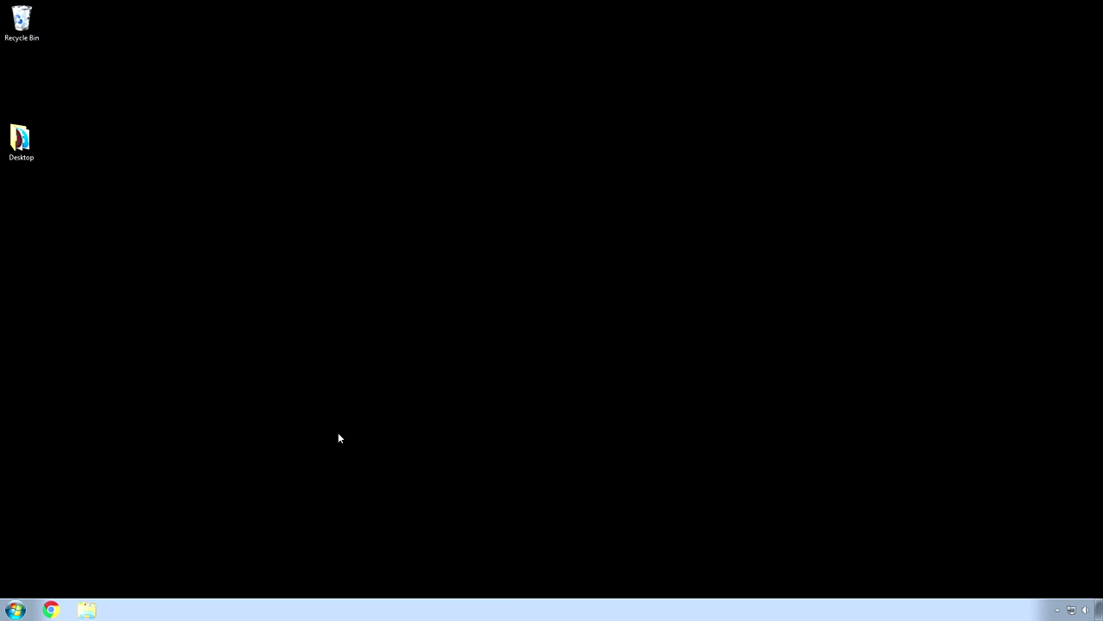
- Launch Computer Management from the Computer entry's Manage option in the Start Menu
click(19, 611)
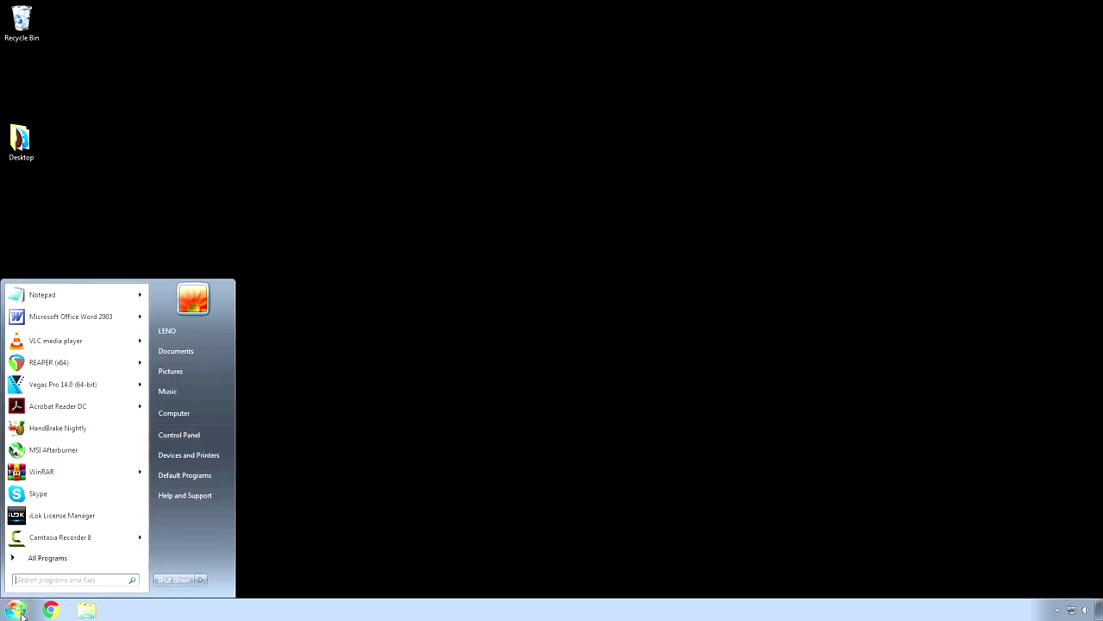
right_click(179, 414)
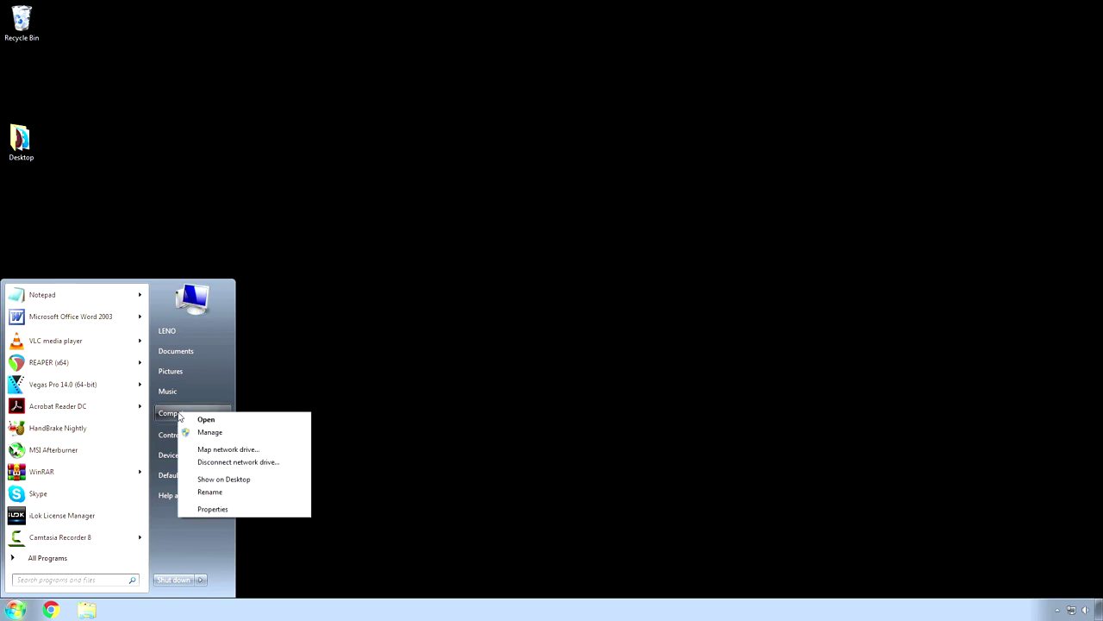
click(203, 433)
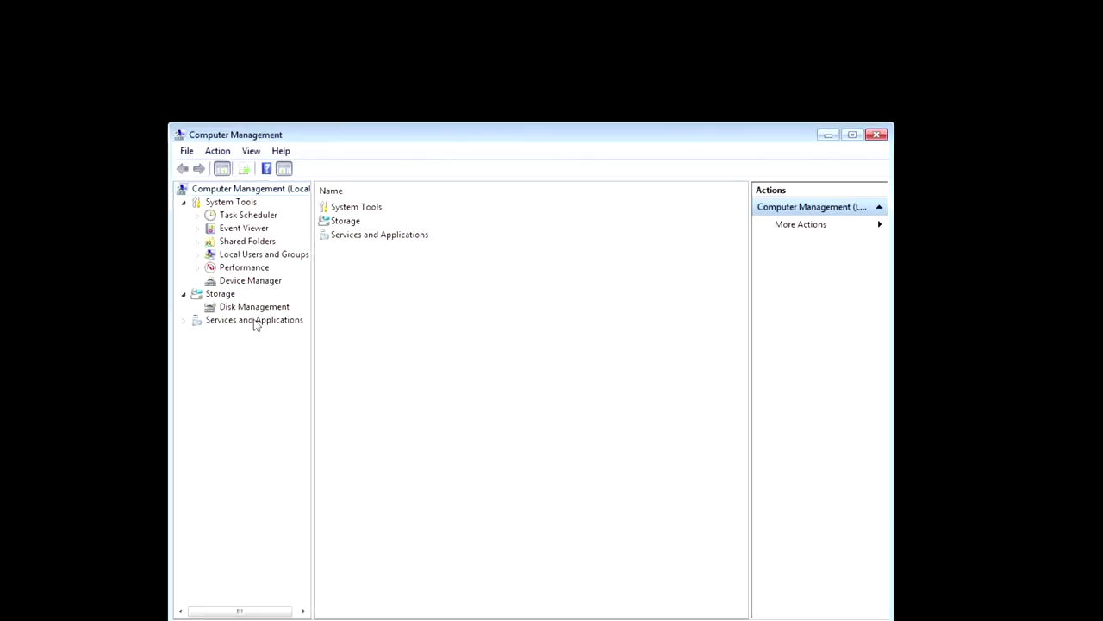
- Expand Services and Applications and show the Services list with status and startup types
click(310, 312)
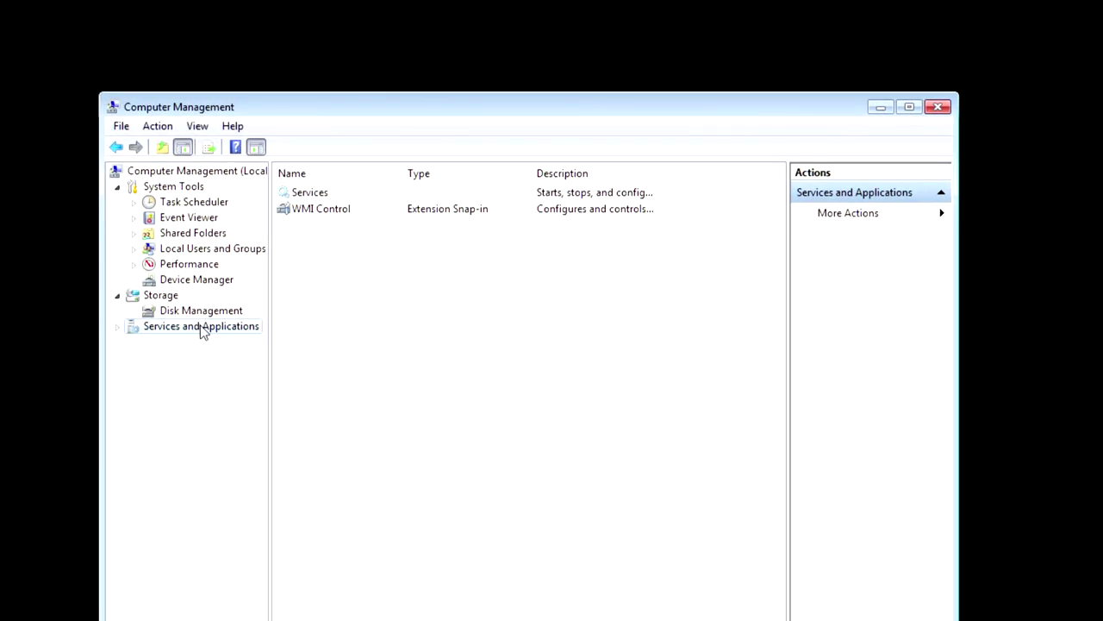
click(317, 198)
double_click(317, 200)
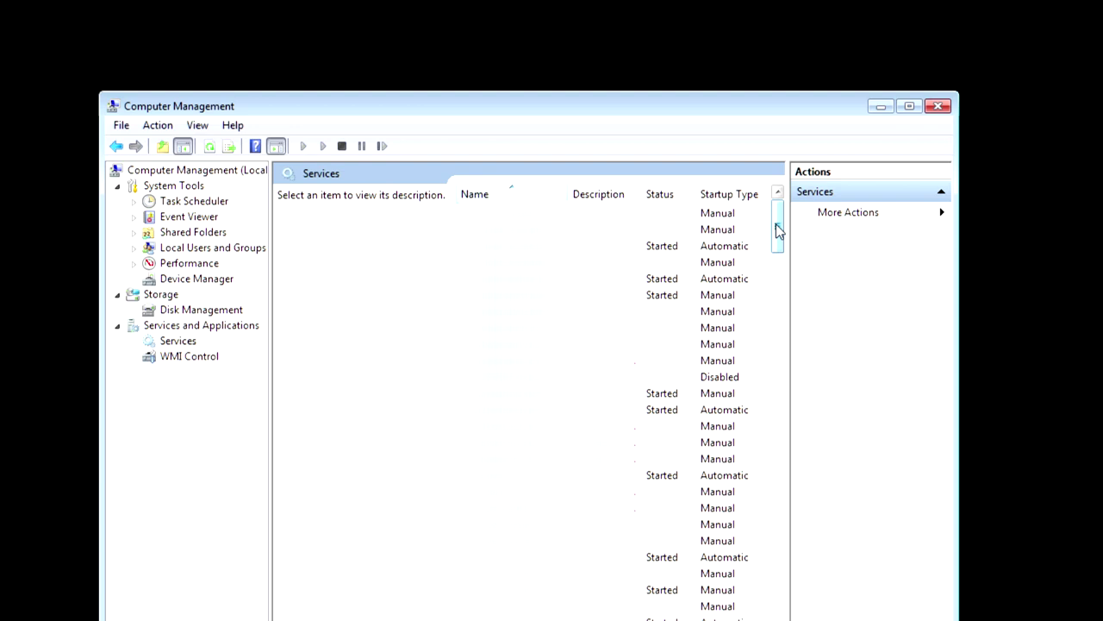
- Open Windows Defender's Properties and change its startup type from Automatic (Delayed Start) to Disabled
drag(778, 228, 779, 586)
click(555, 379)
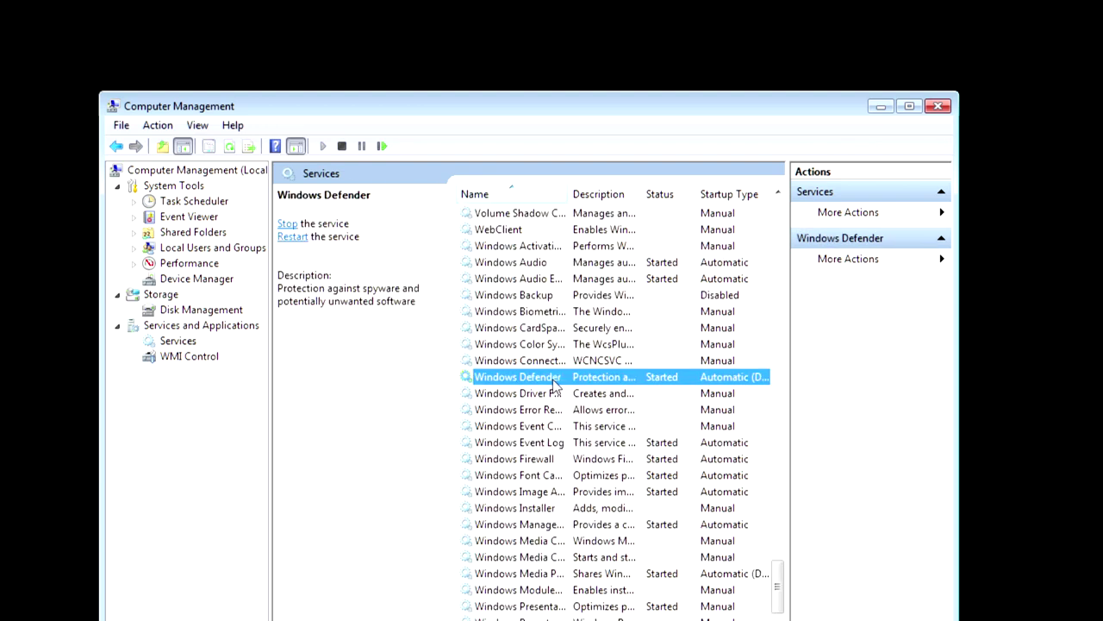
right_click(554, 385)
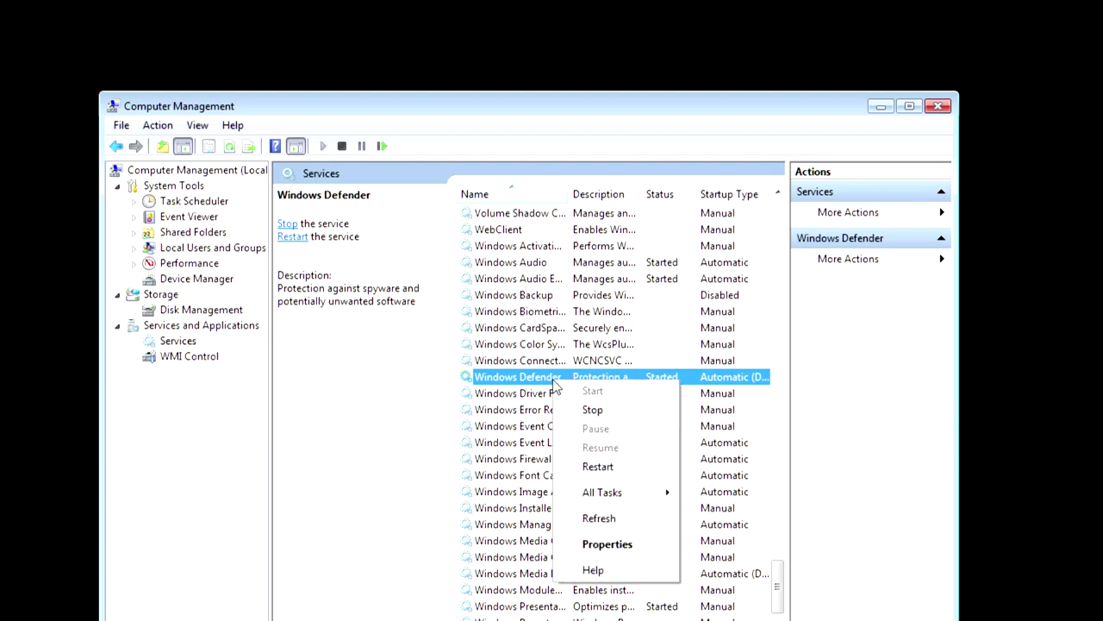
click(609, 545)
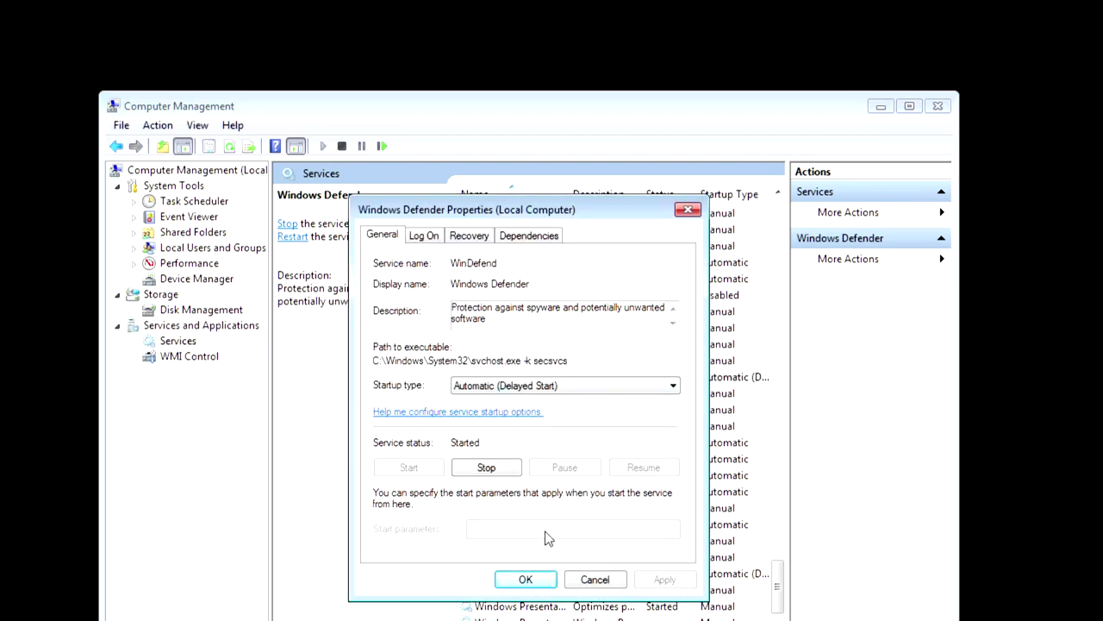
click(533, 387)
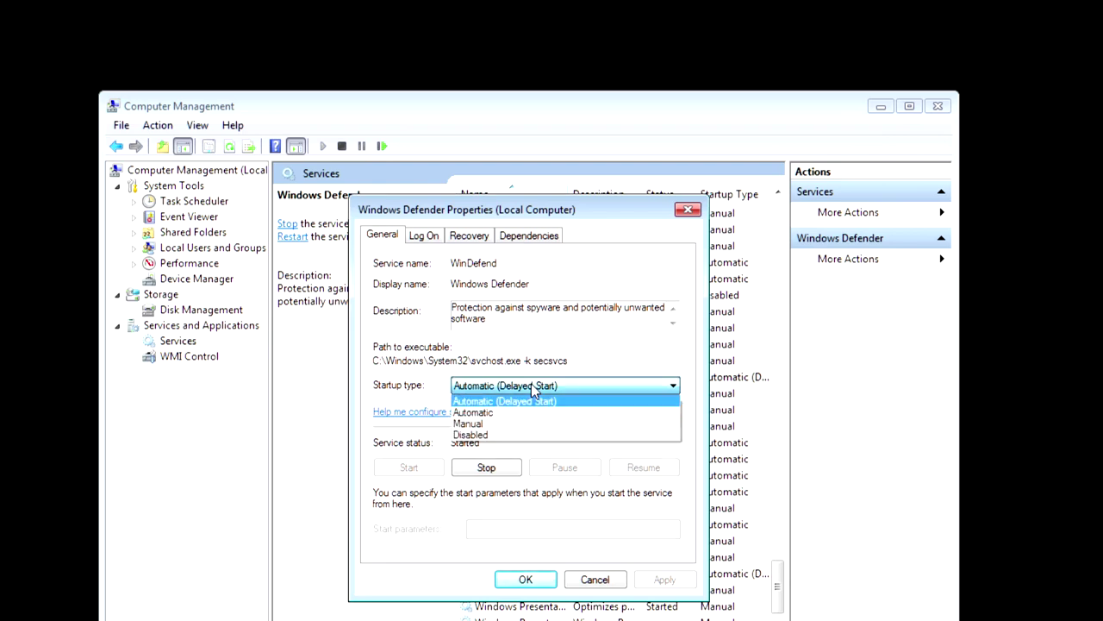
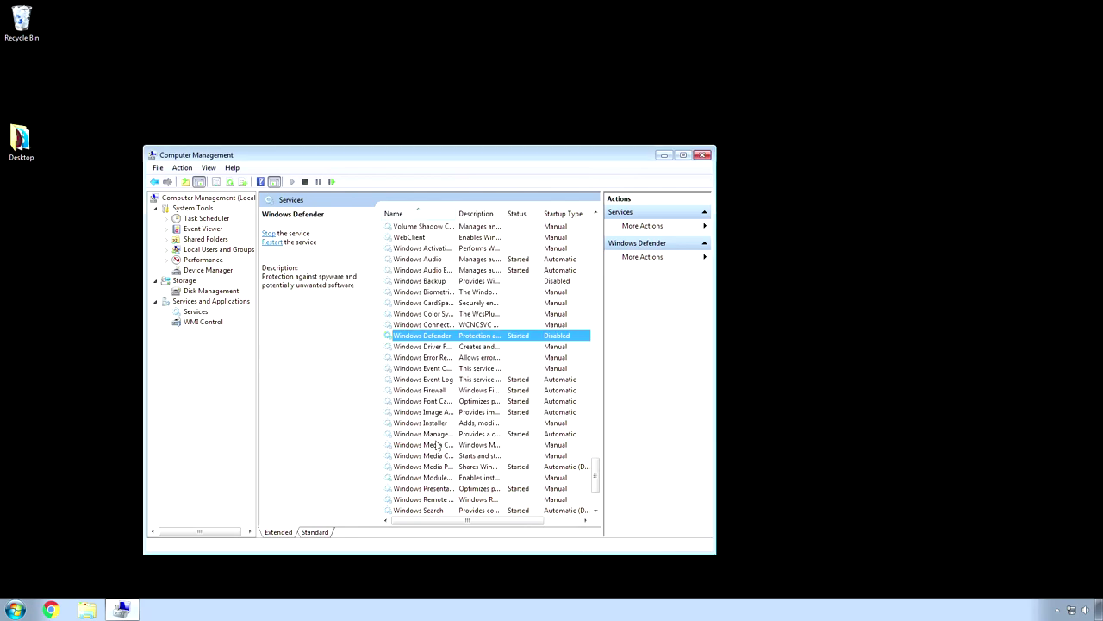
- Close the Computer Management window with Alt+F4
key(alt+F4)
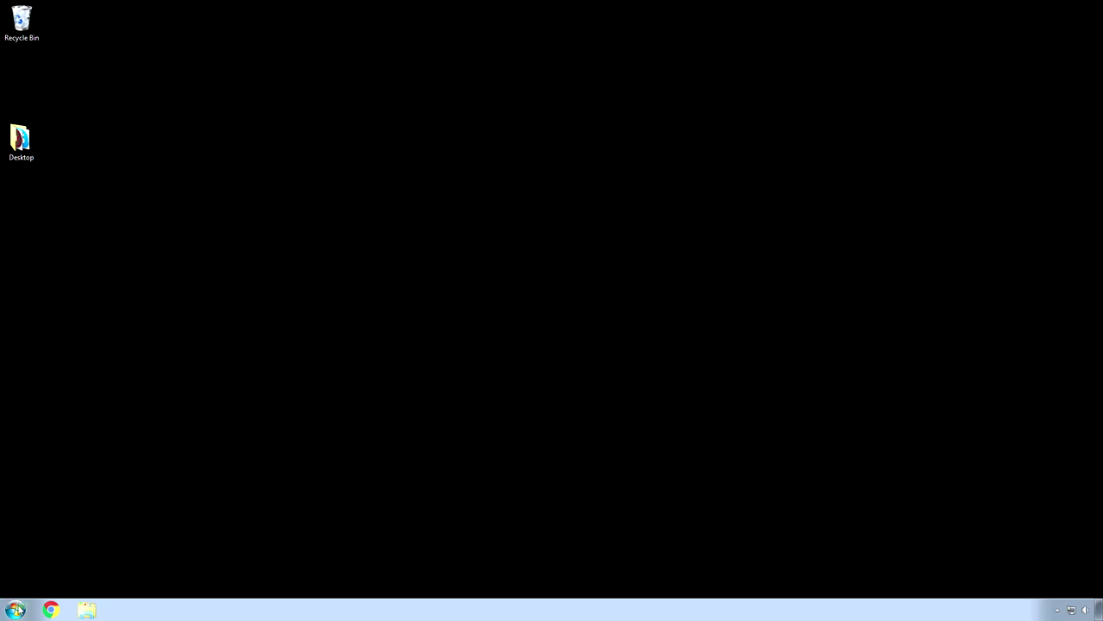
- Open Control Panel from the Start menu and switch View by to Large icons, scrolling to Power Options
click(17, 612)
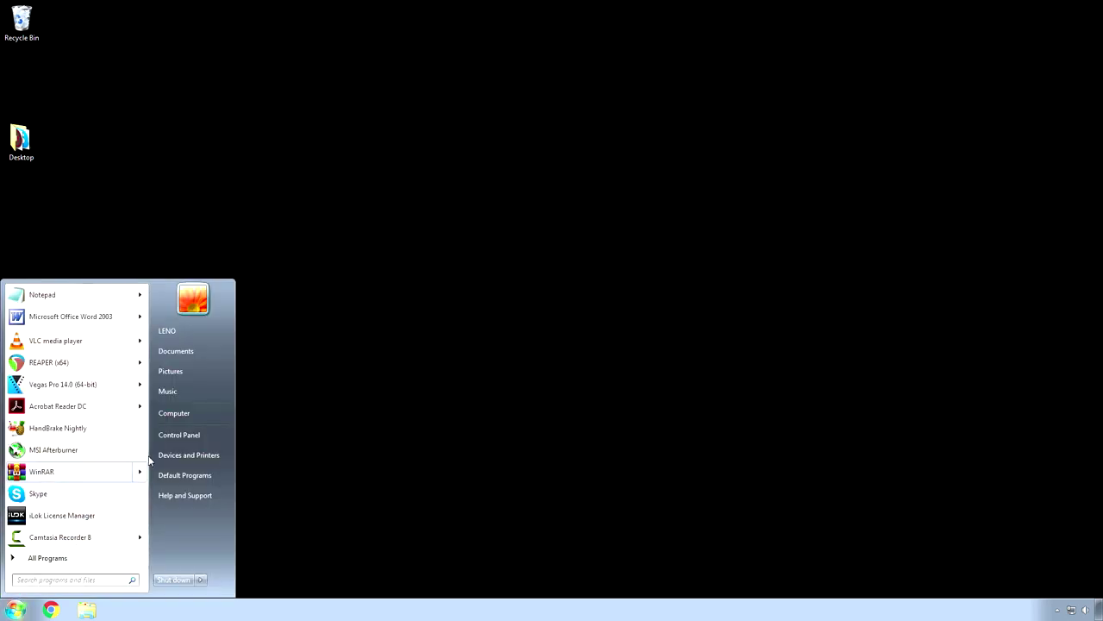
click(170, 441)
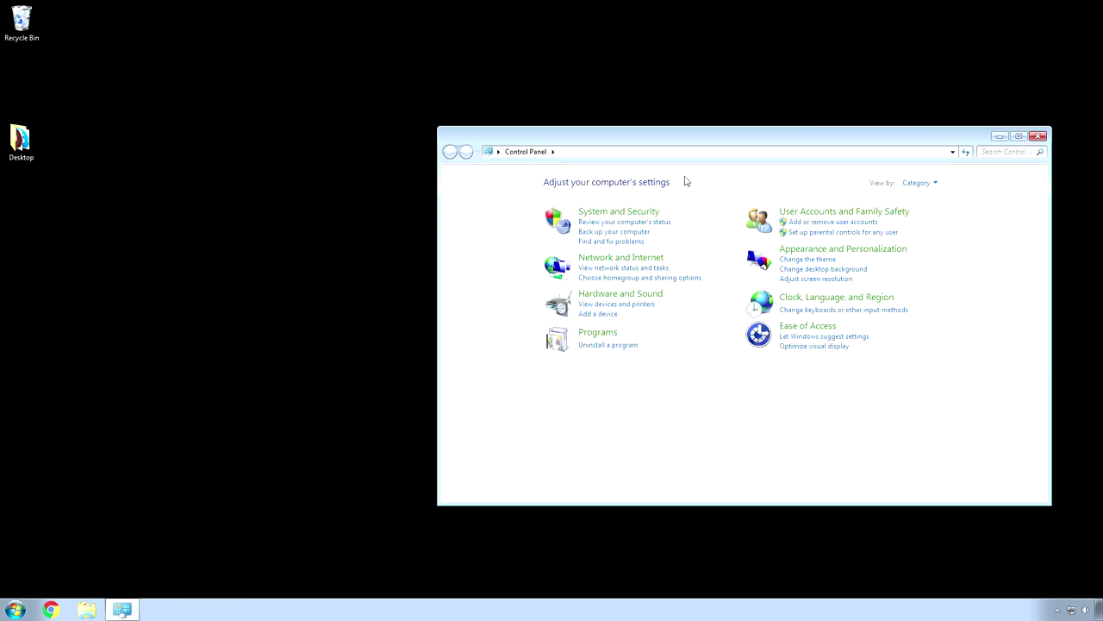
drag(682, 129, 349, 167)
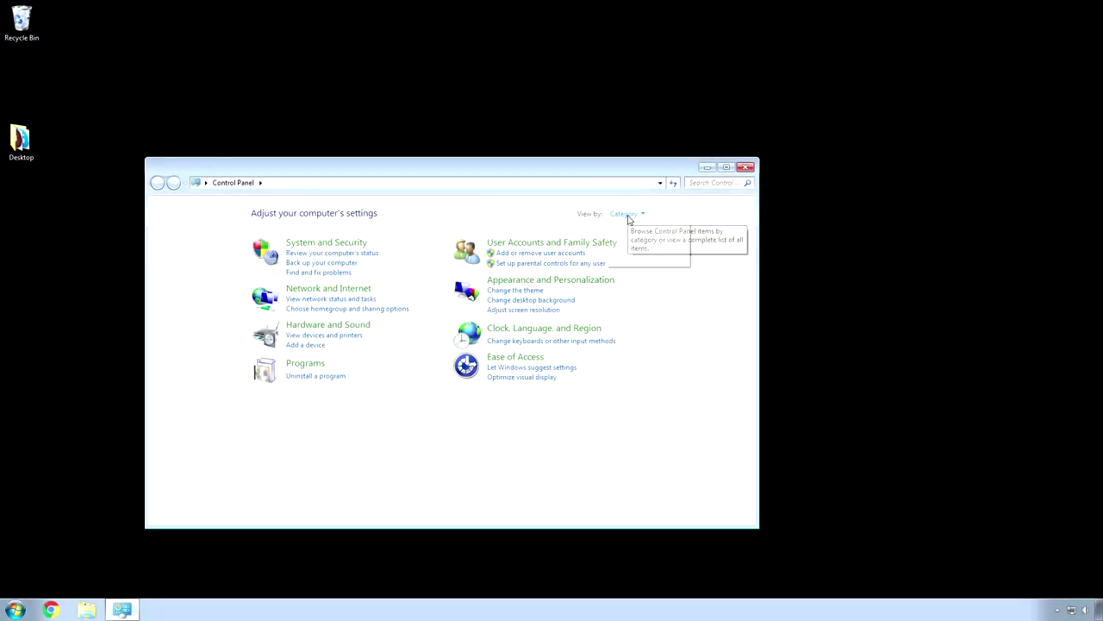
click(627, 217)
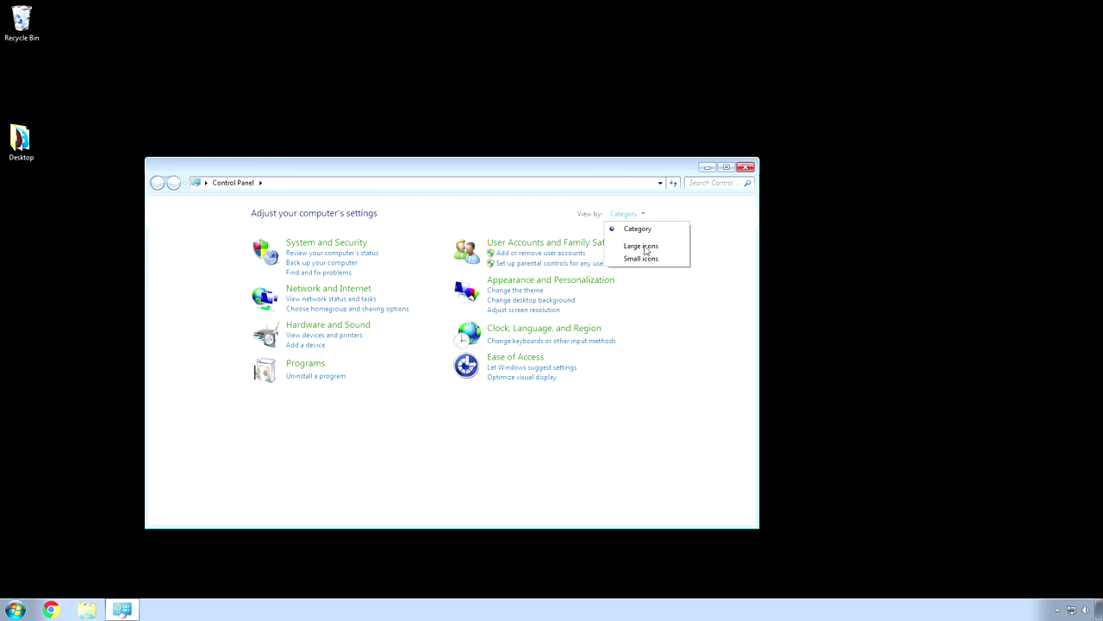
click(646, 247)
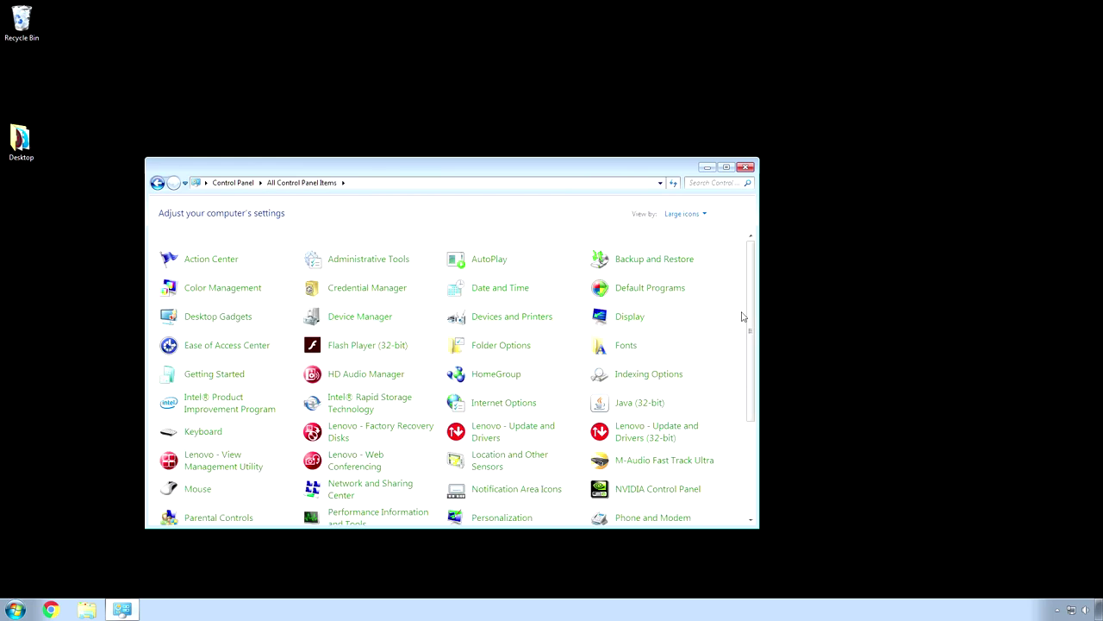
drag(748, 319, 756, 438)
drag(750, 386, 757, 287)
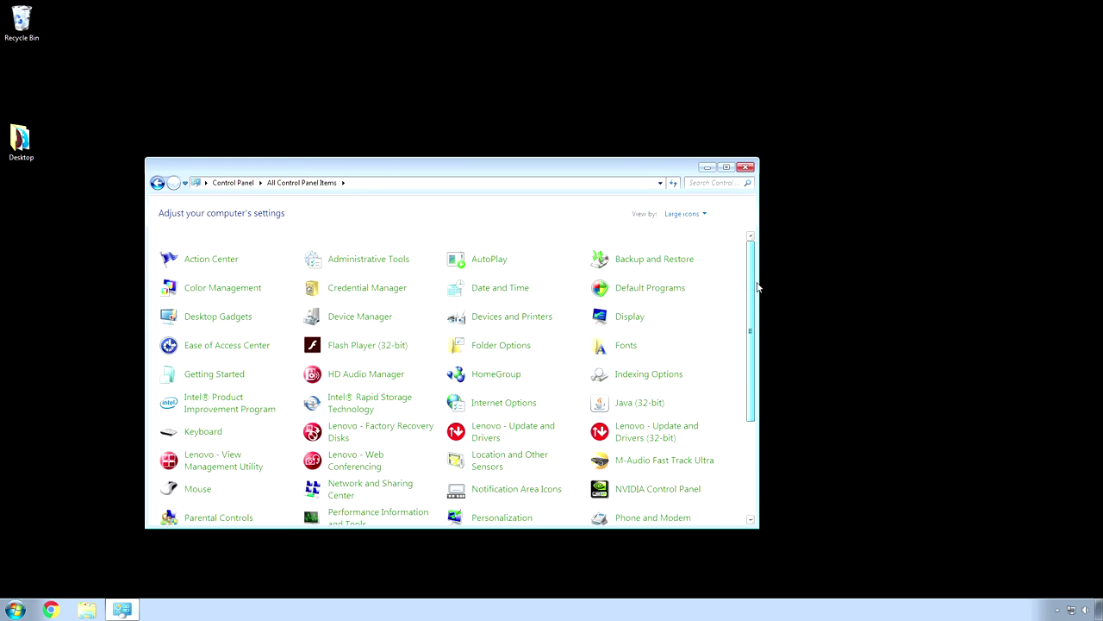
drag(351, 170, 355, 154)
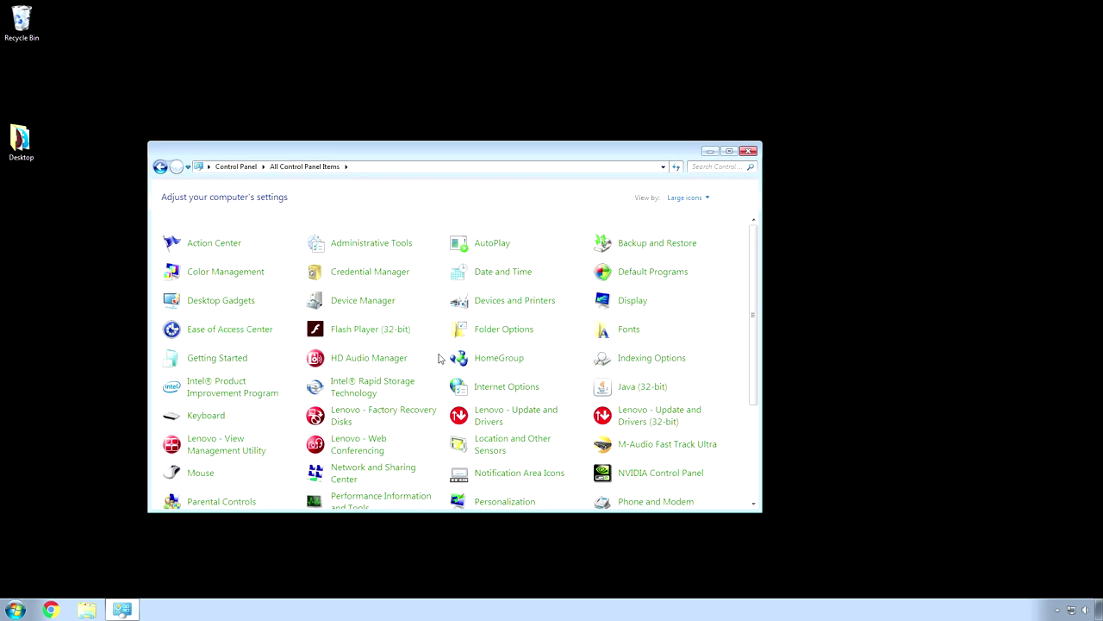
scroll(438, 358, down, 5)
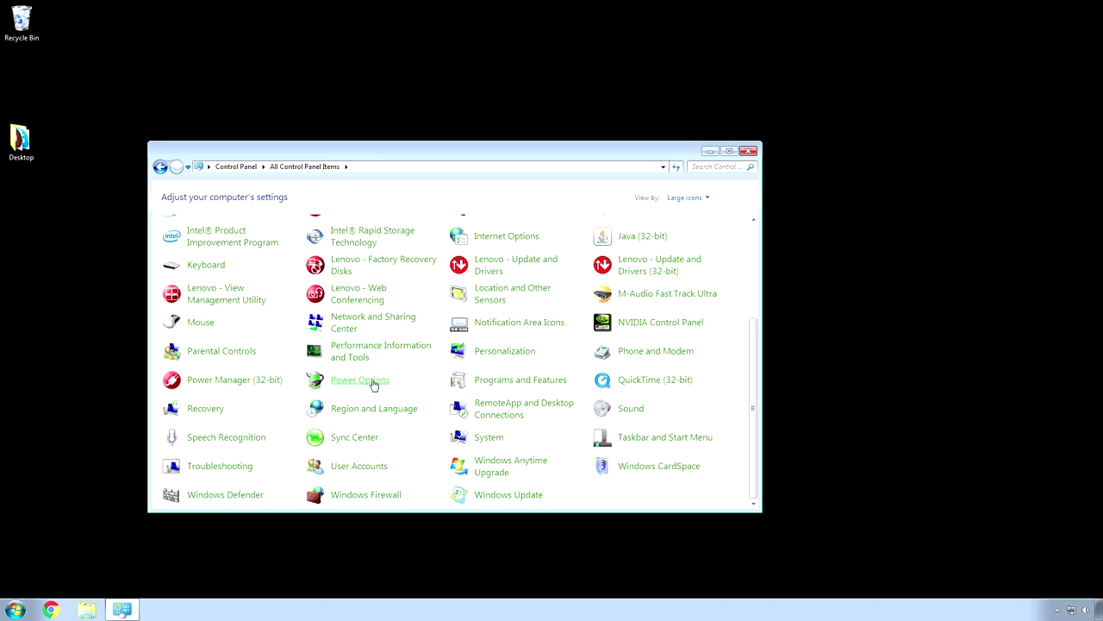
- Open Power Options and the High performance plan's Change plan settings page
click(371, 383)
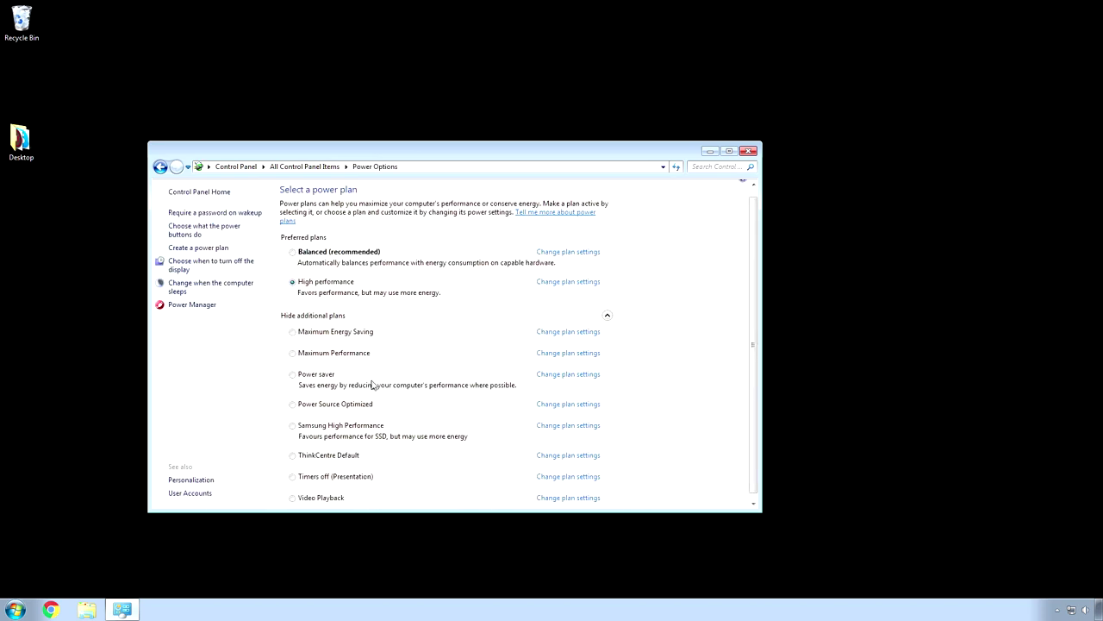
scroll(754, 381, down, 1)
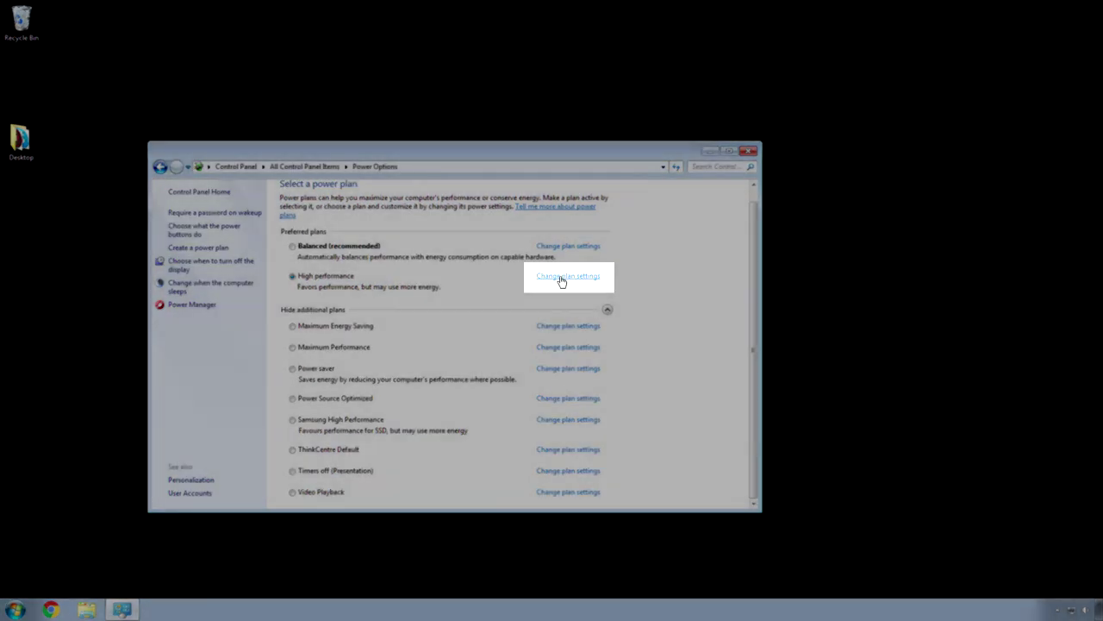
click(561, 276)
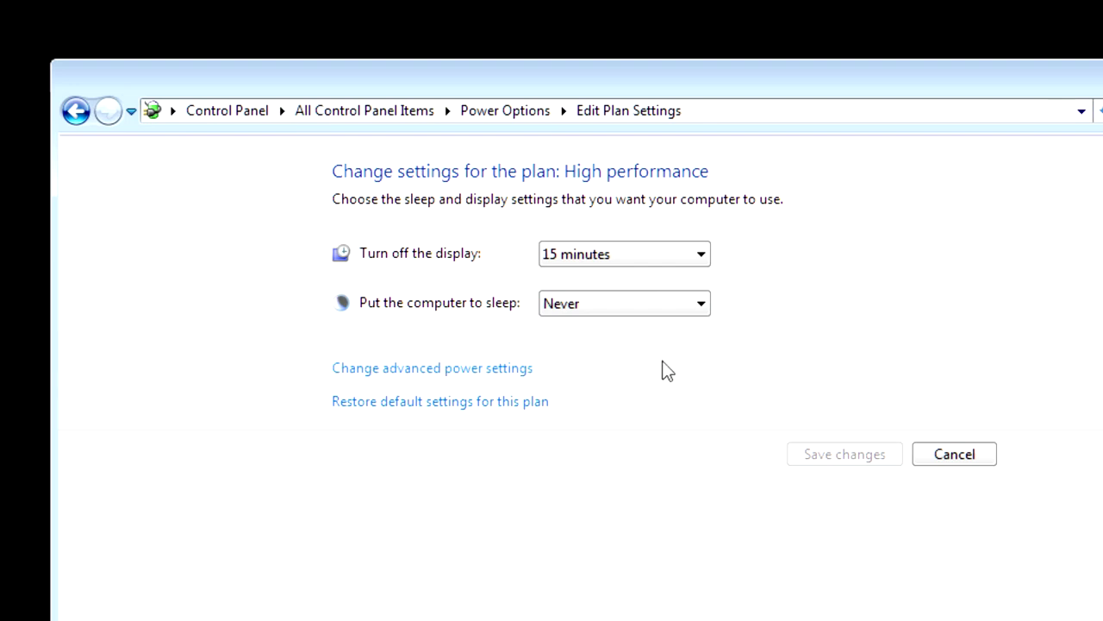
- Open advanced power settings and expand Hard disk > Turn off hard disk after
click(494, 368)
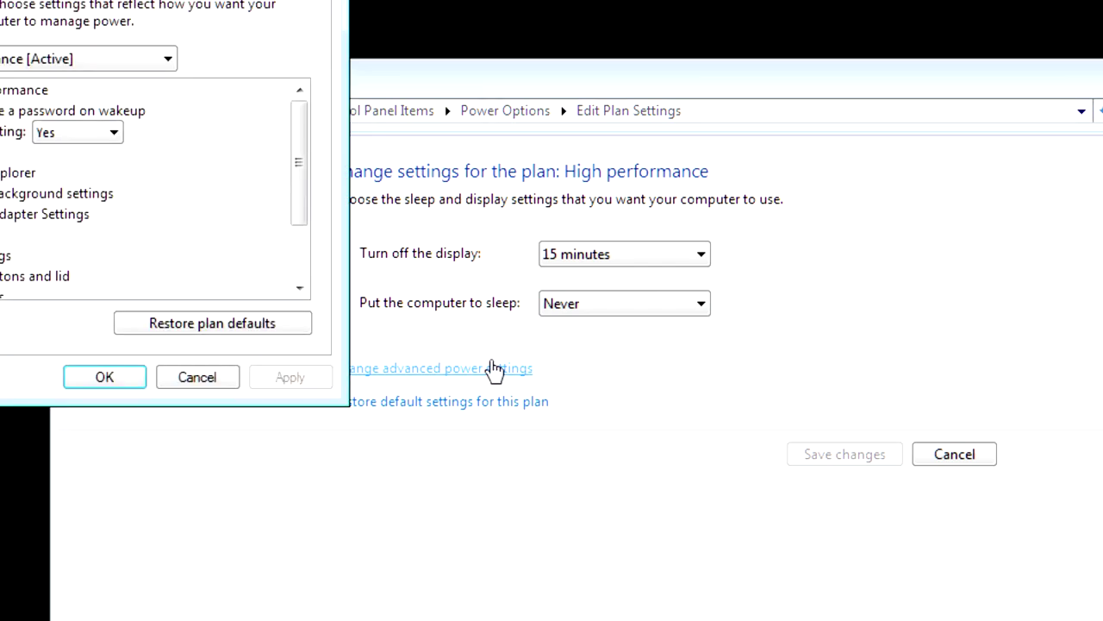
drag(66, 0, 560, 285)
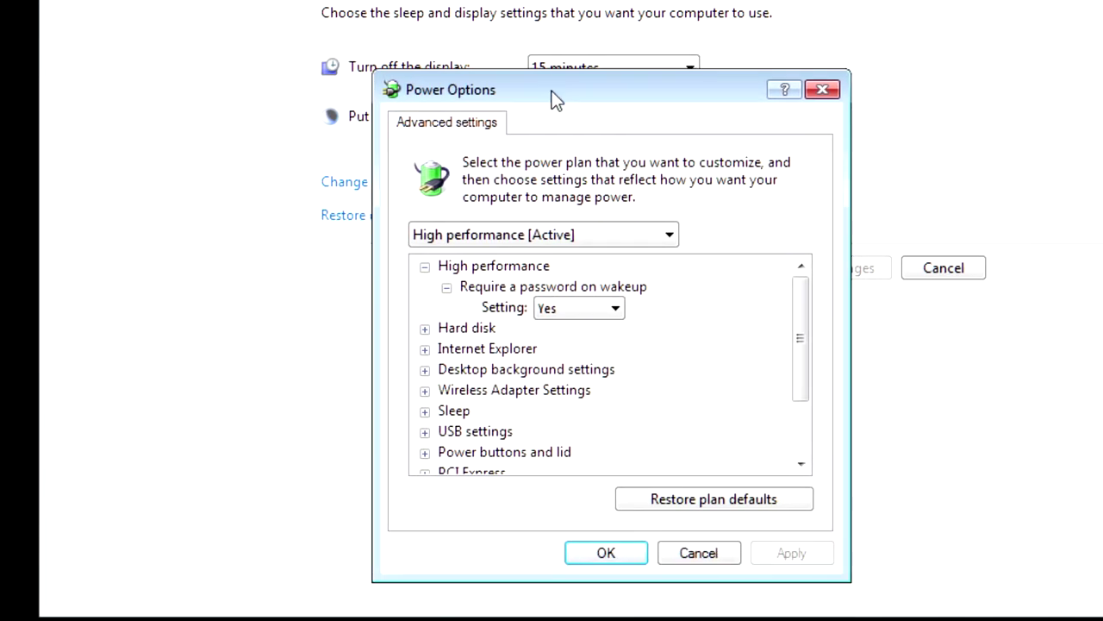
click(424, 328)
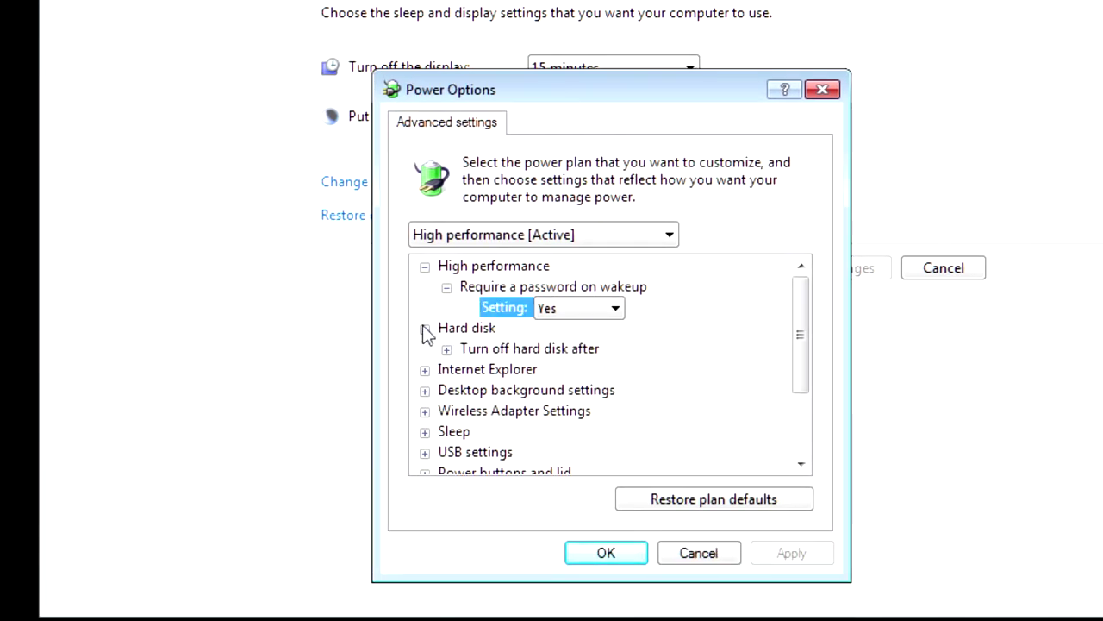
click(478, 349)
click(446, 348)
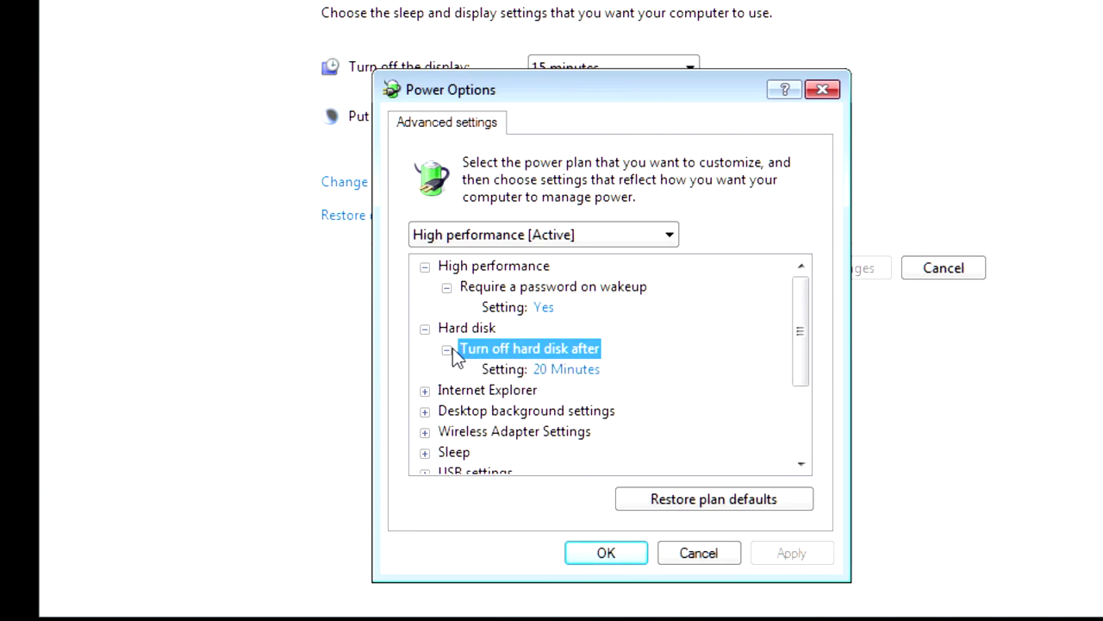
- Change the hard disk timeout from 20 to 30 minutes and apply it
click(576, 371)
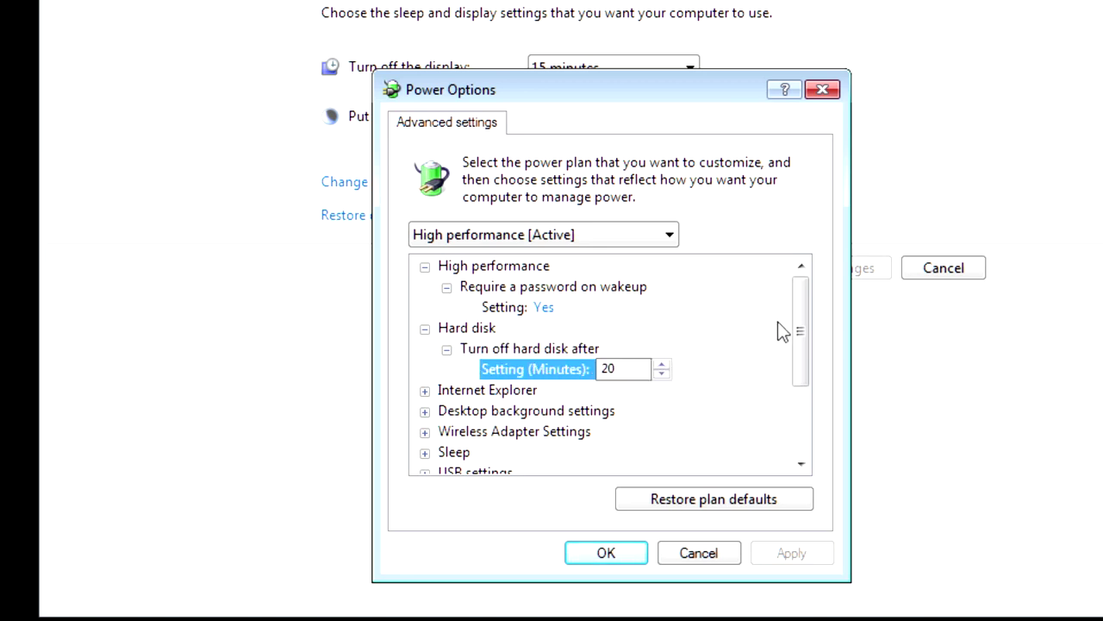
double_click(627, 369)
text(0)
click(789, 554)
click(527, 349)
click(530, 374)
key(BackSpace)
text(30)
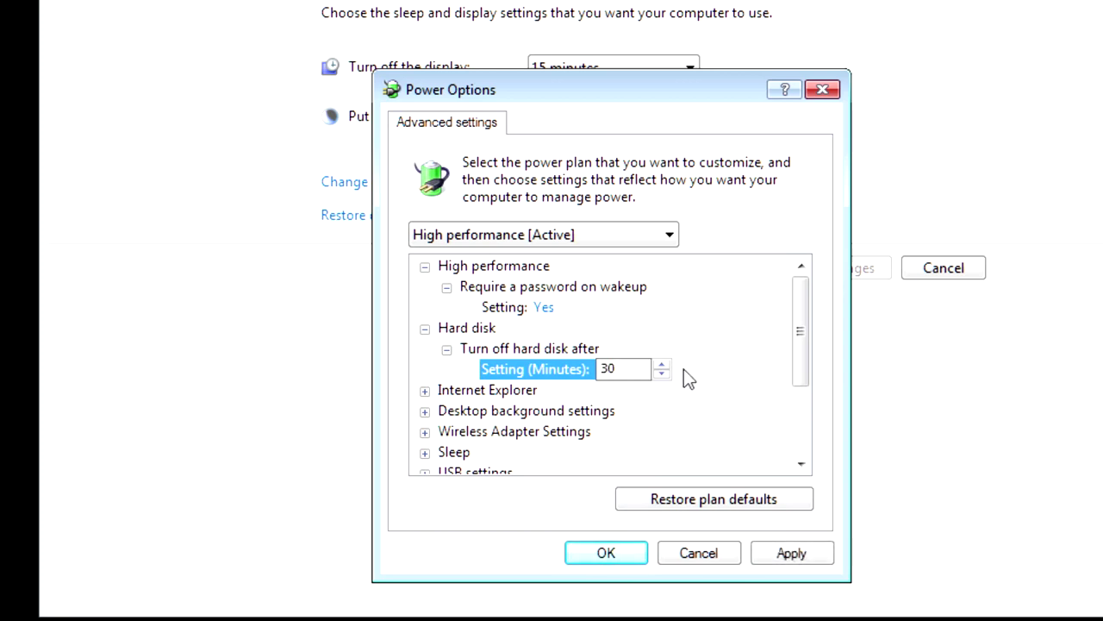
click(793, 556)
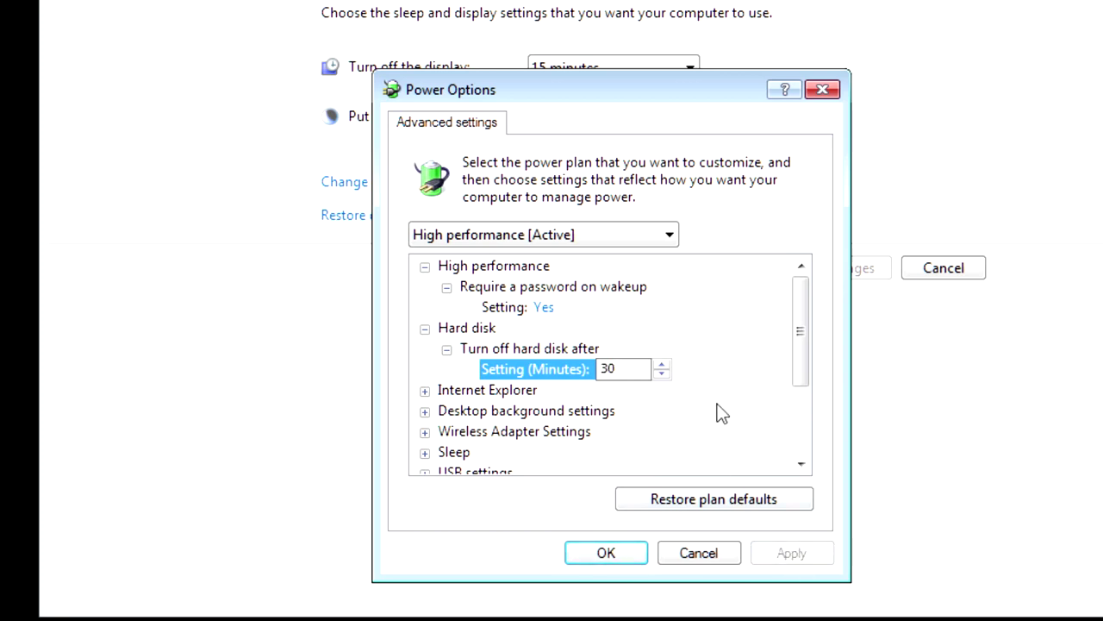
click(515, 431)
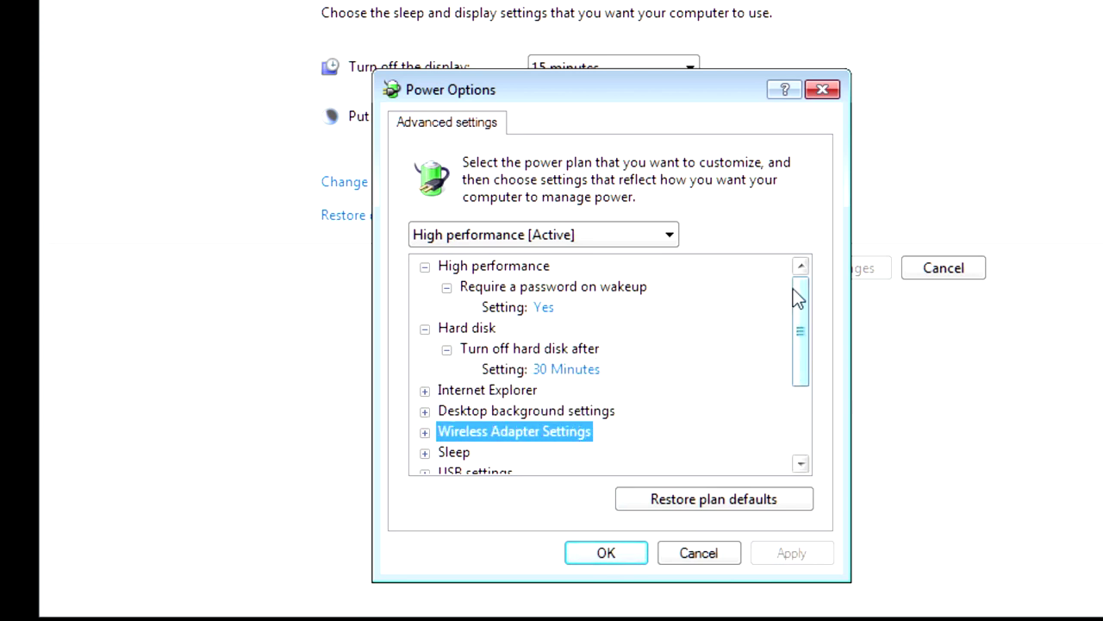
drag(805, 321, 825, 394)
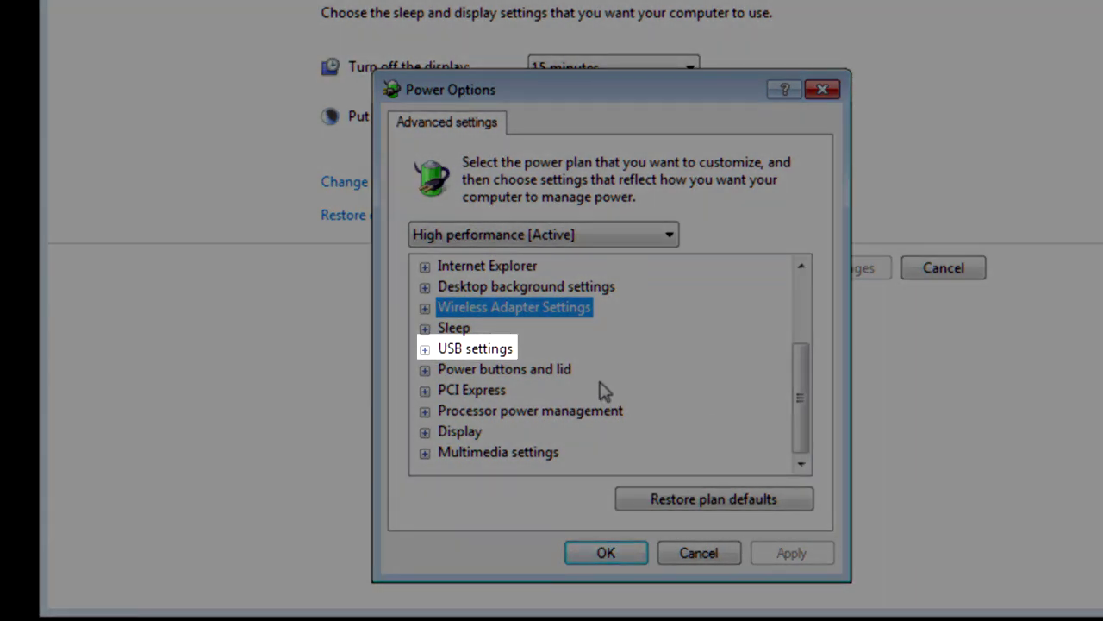
click(424, 350)
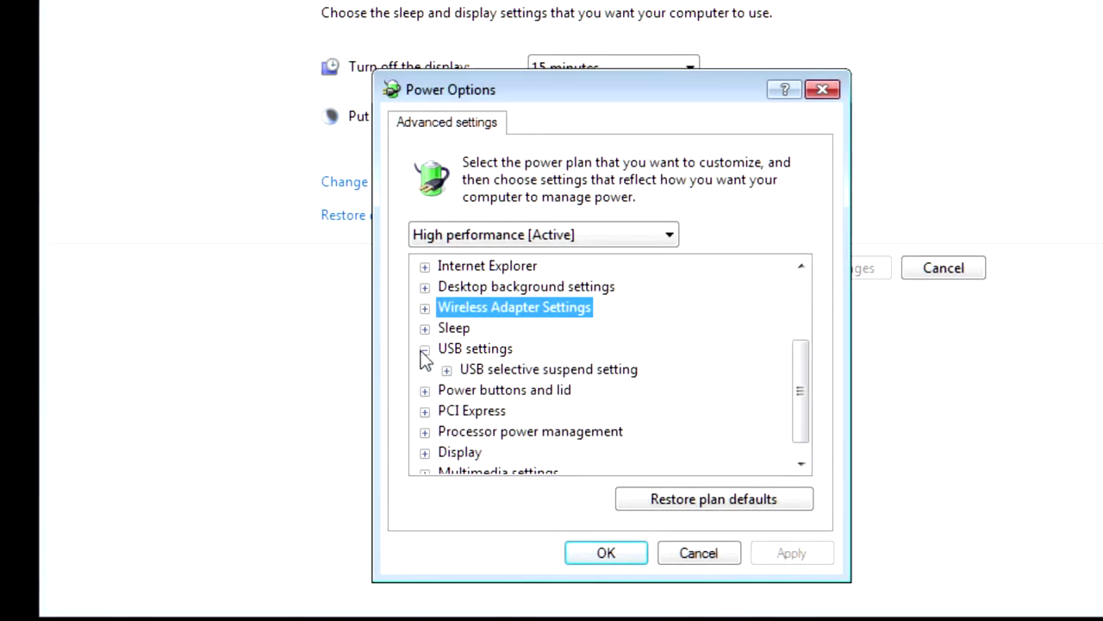
click(445, 370)
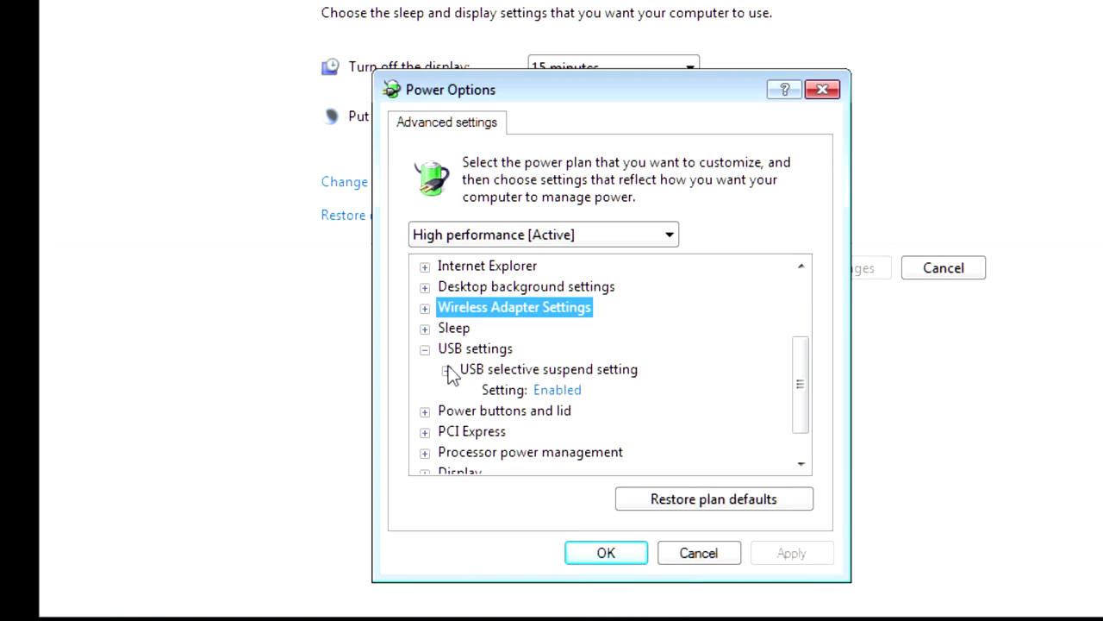
click(558, 392)
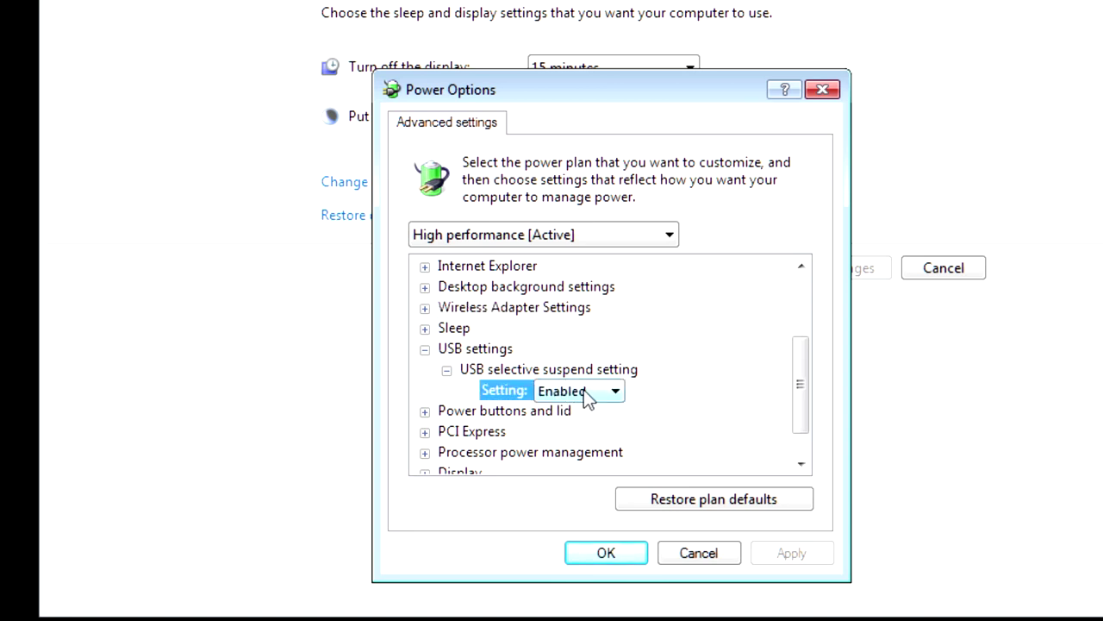
click(585, 389)
click(446, 370)
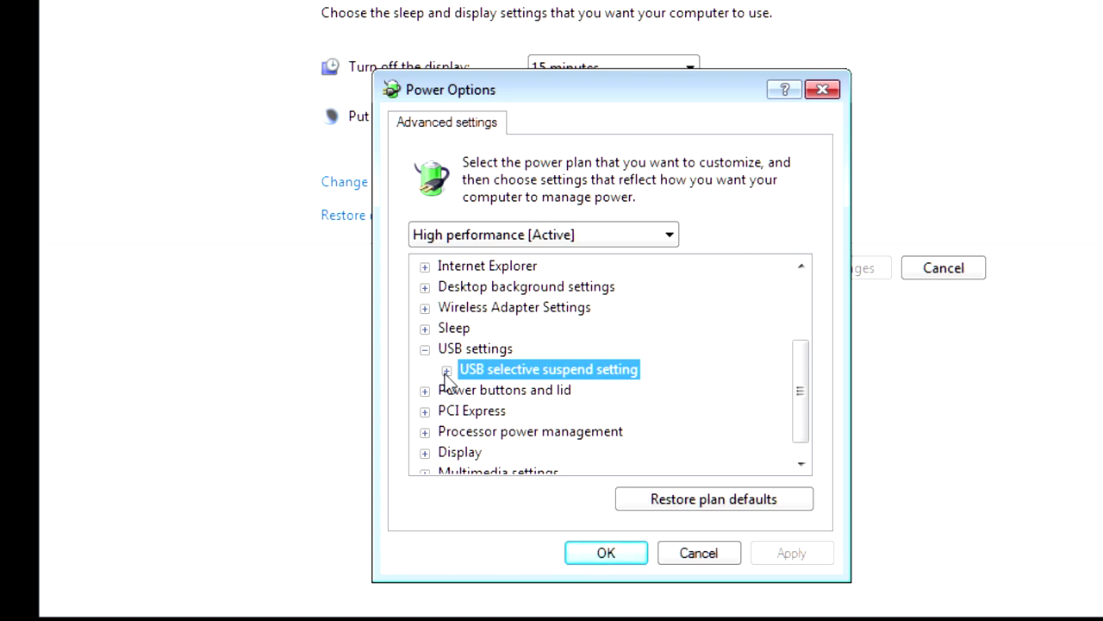
click(447, 372)
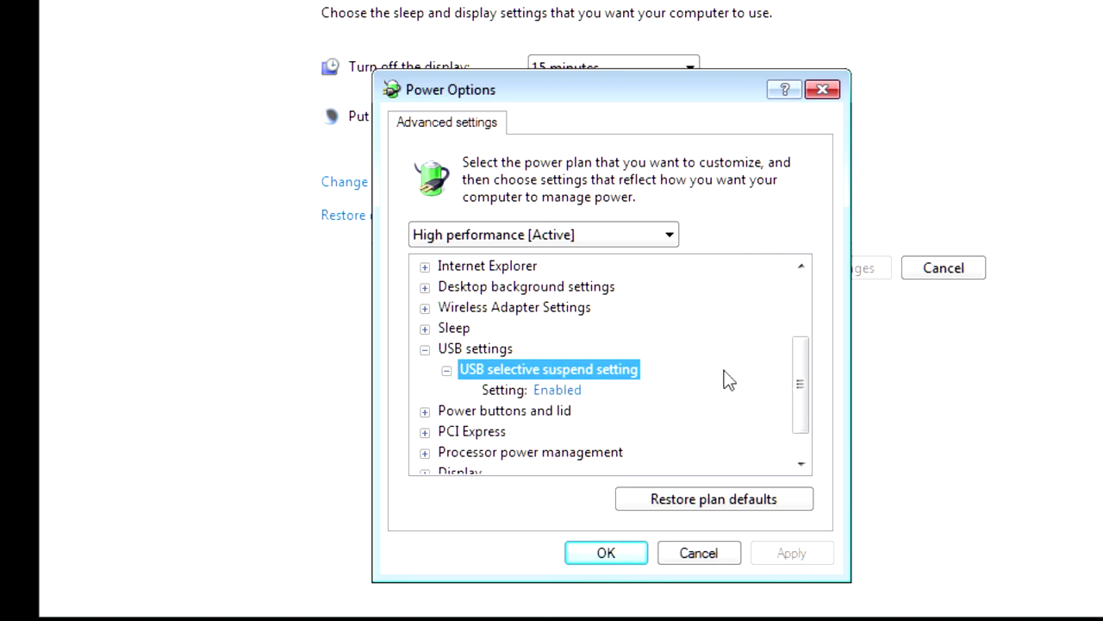
key(Left)
key(Left)
key(Left)
key(Down)
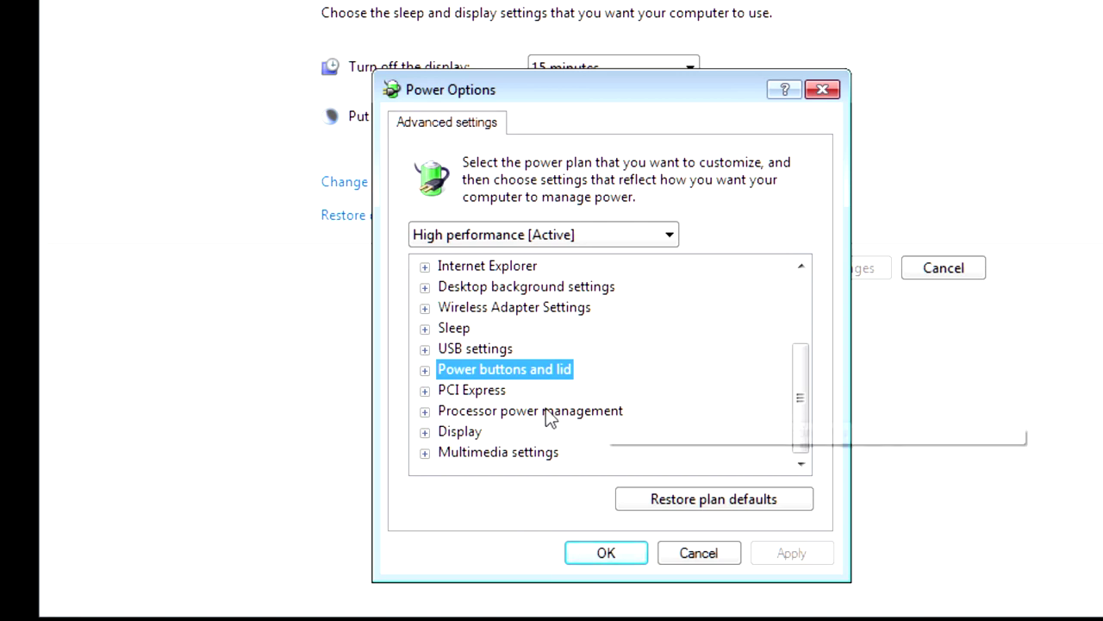
- Check Processor power management: minimum and maximum processor state 100%, cooling policy Active
click(424, 411)
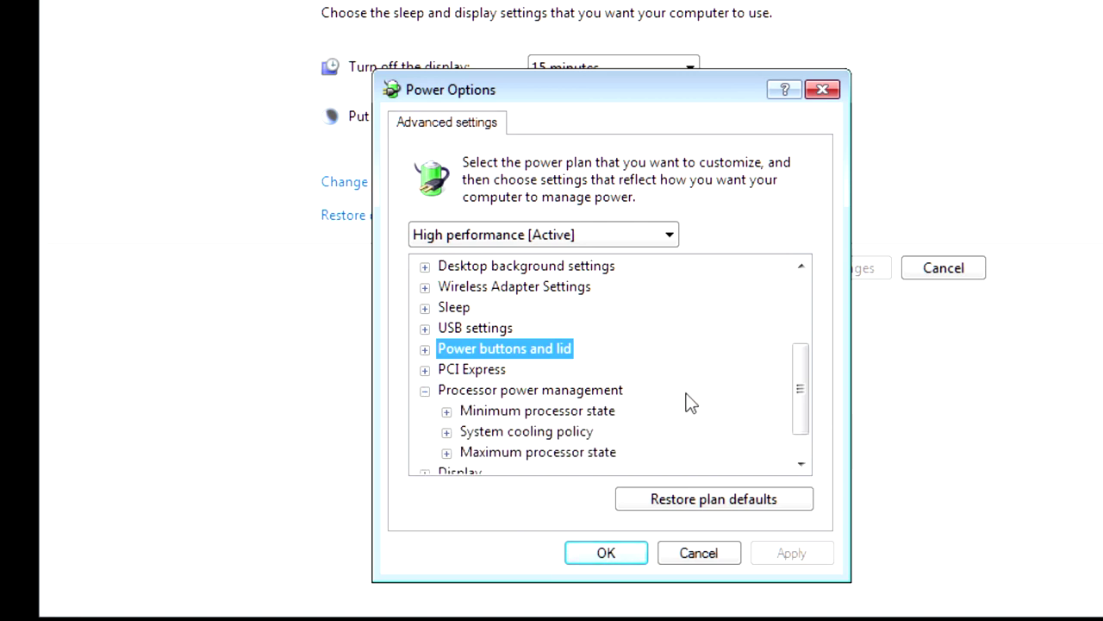
scroll(687, 401, down, 1)
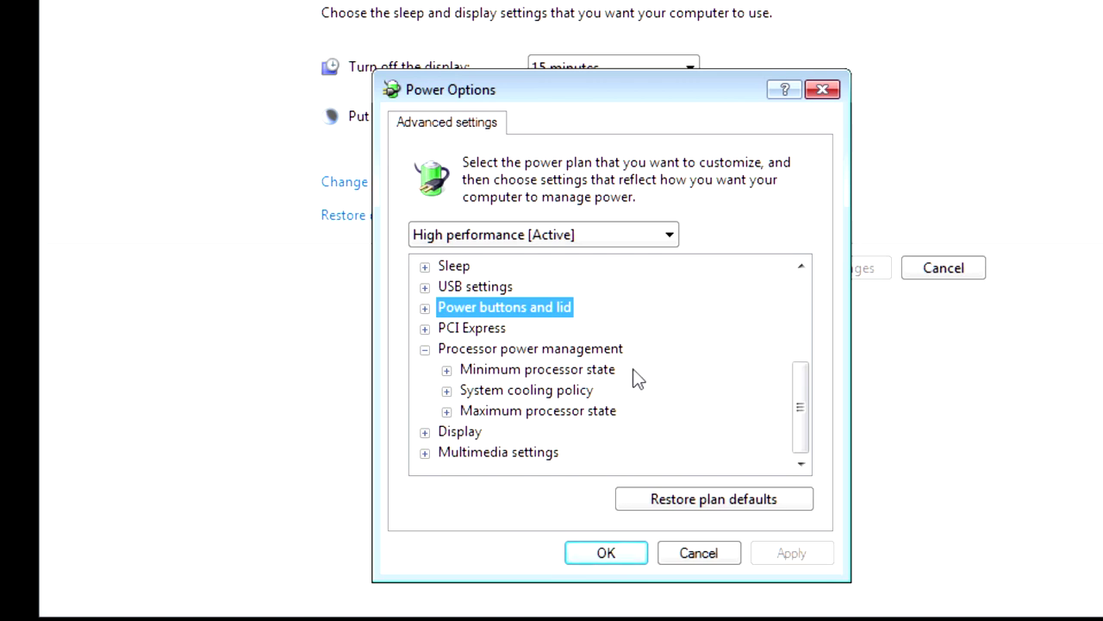
drag(526, 105, 635, 152)
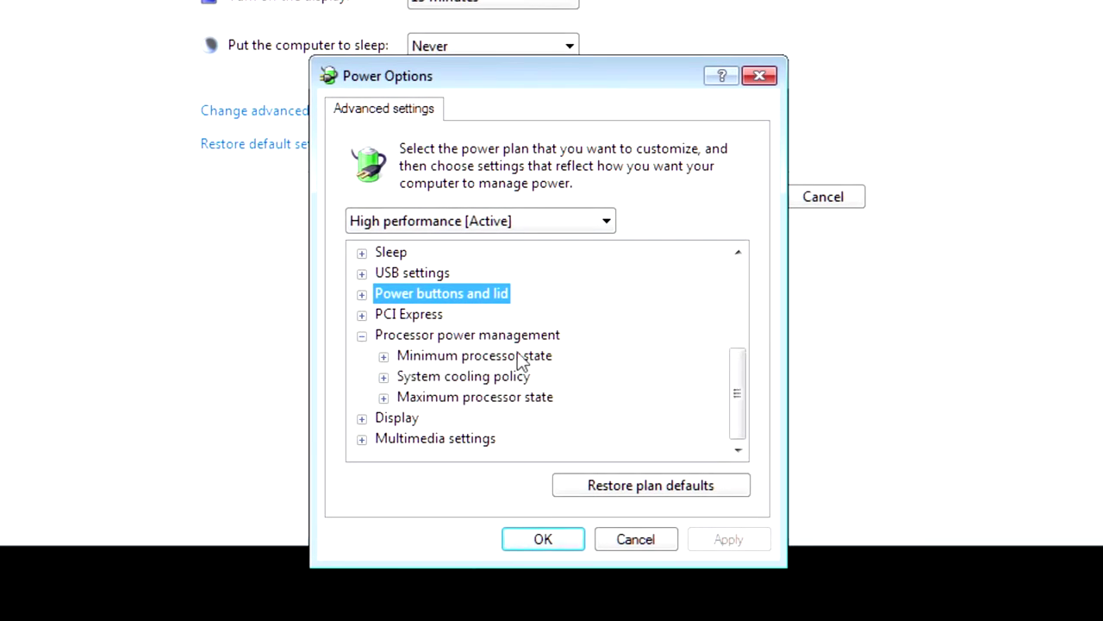
click(439, 358)
click(383, 356)
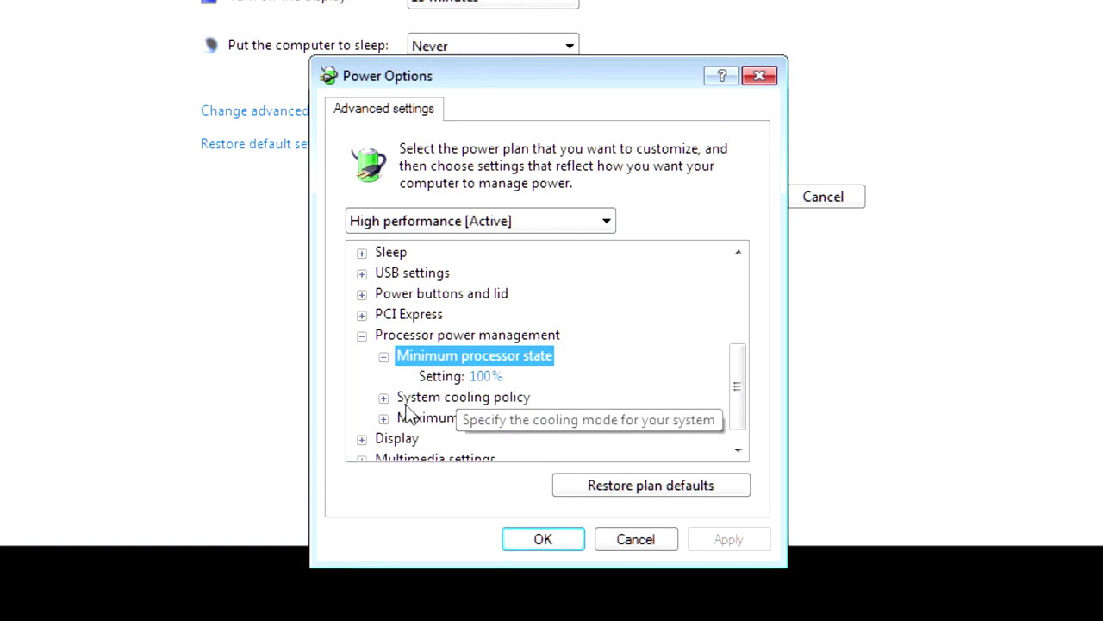
click(383, 398)
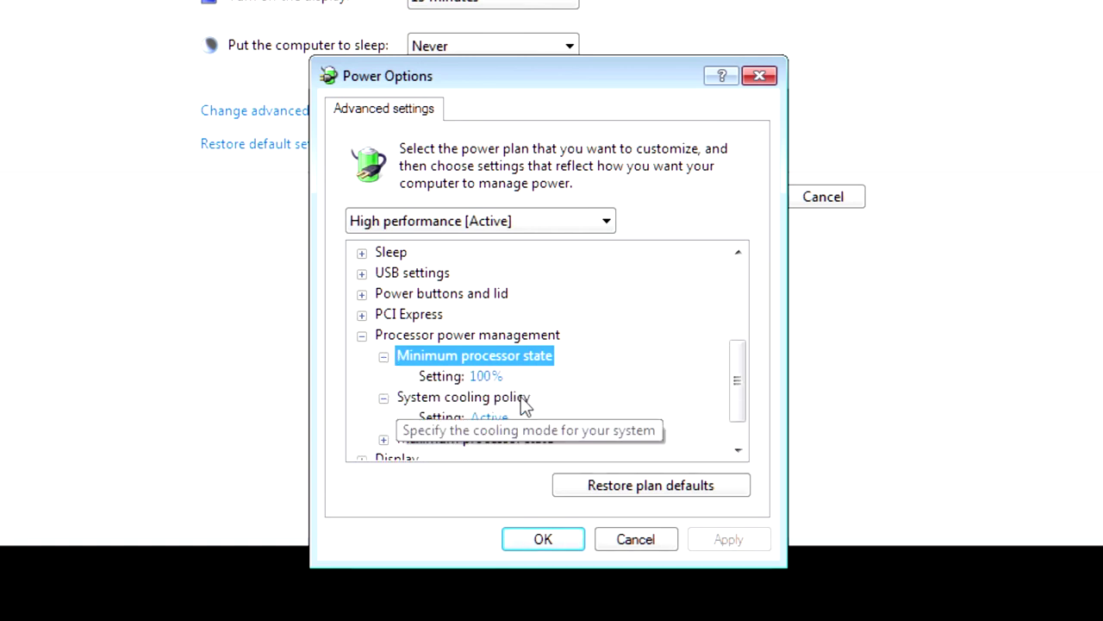
drag(733, 382, 731, 412)
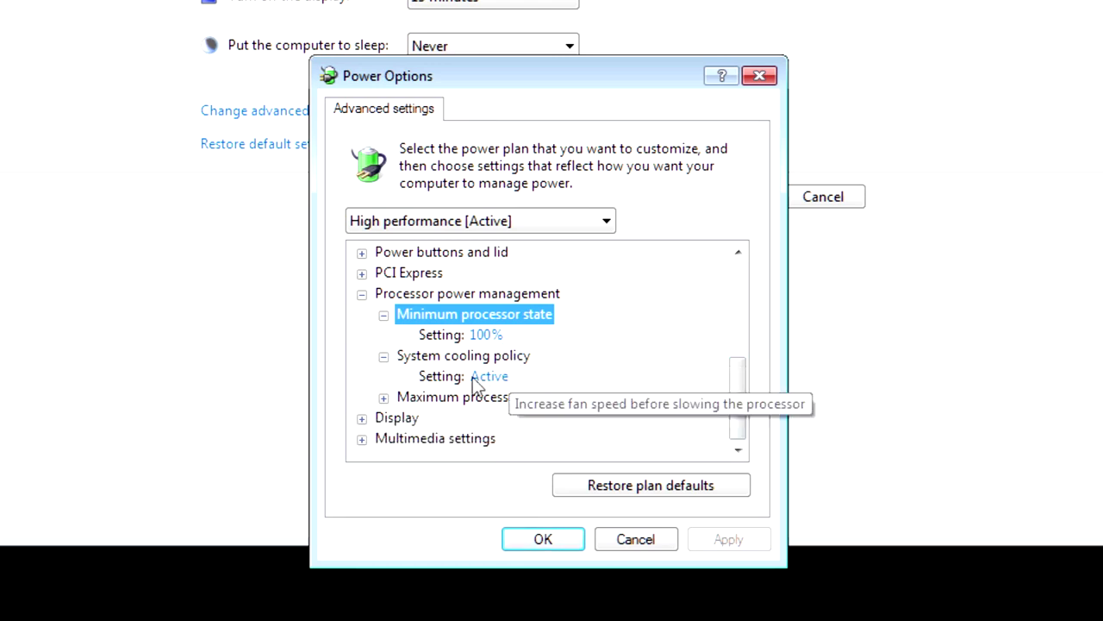
click(384, 398)
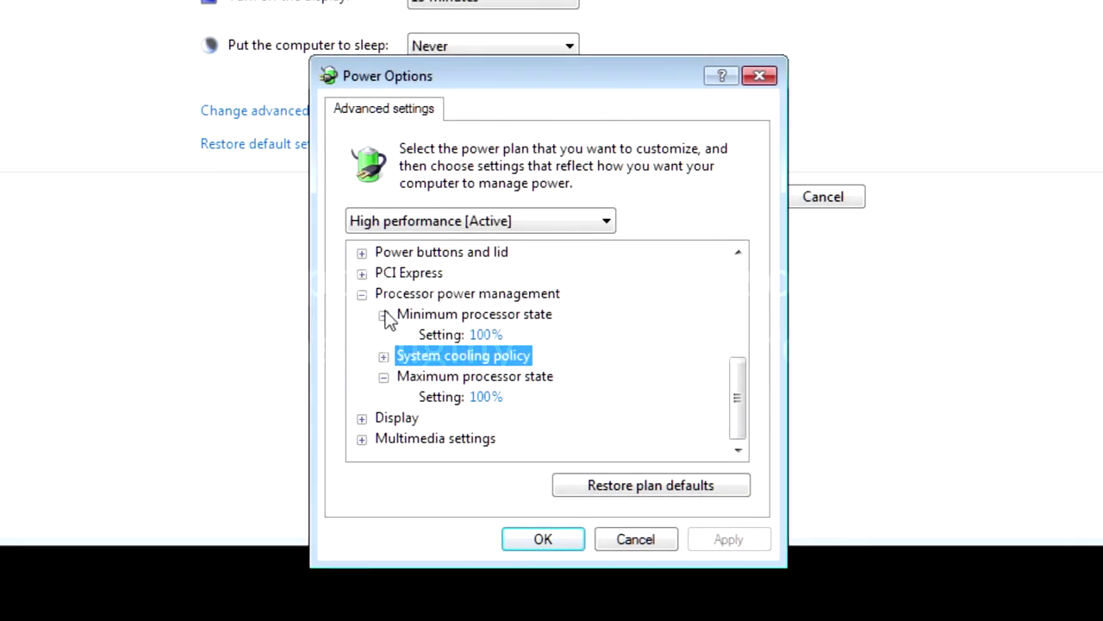
click(381, 315)
click(365, 316)
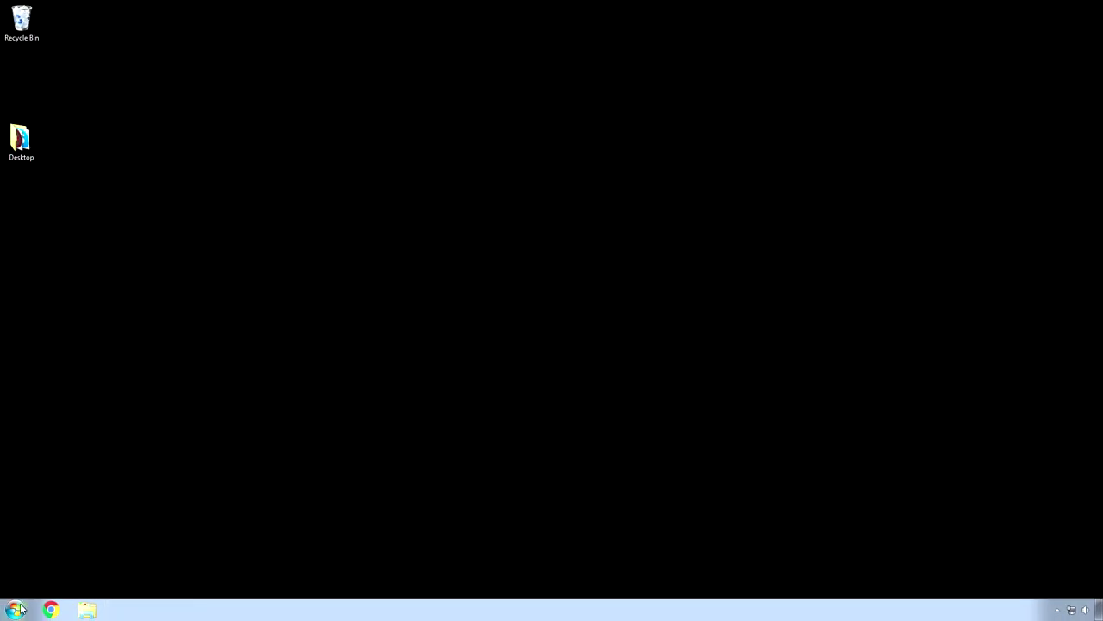
- From Computer, untick content indexing in drive C: Properties and close the dialog
click(19, 609)
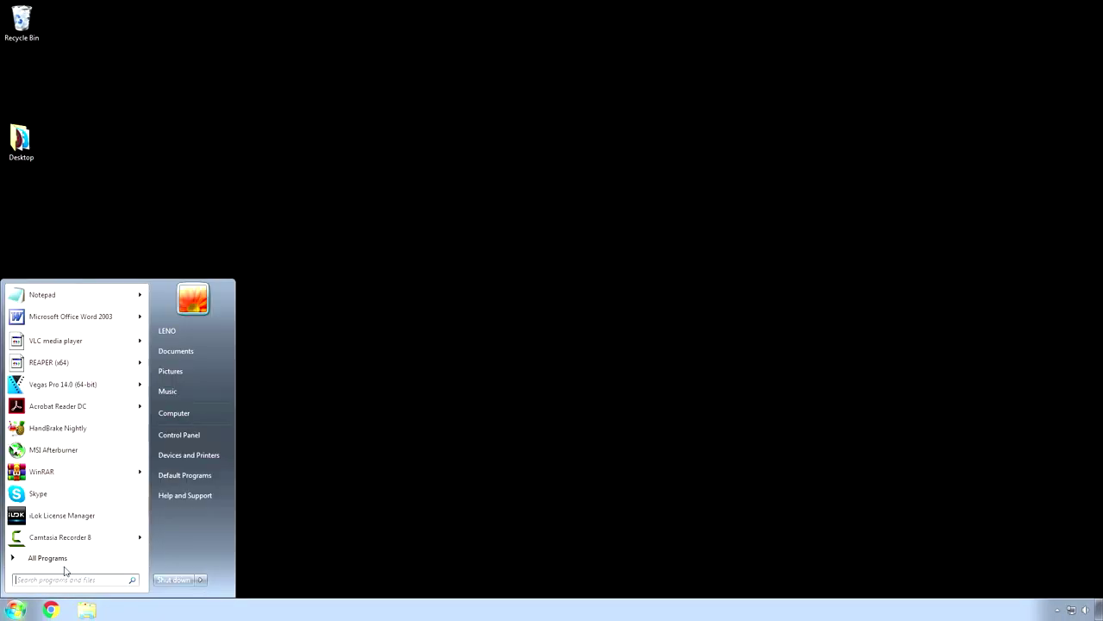
click(176, 418)
drag(466, 217, 487, 161)
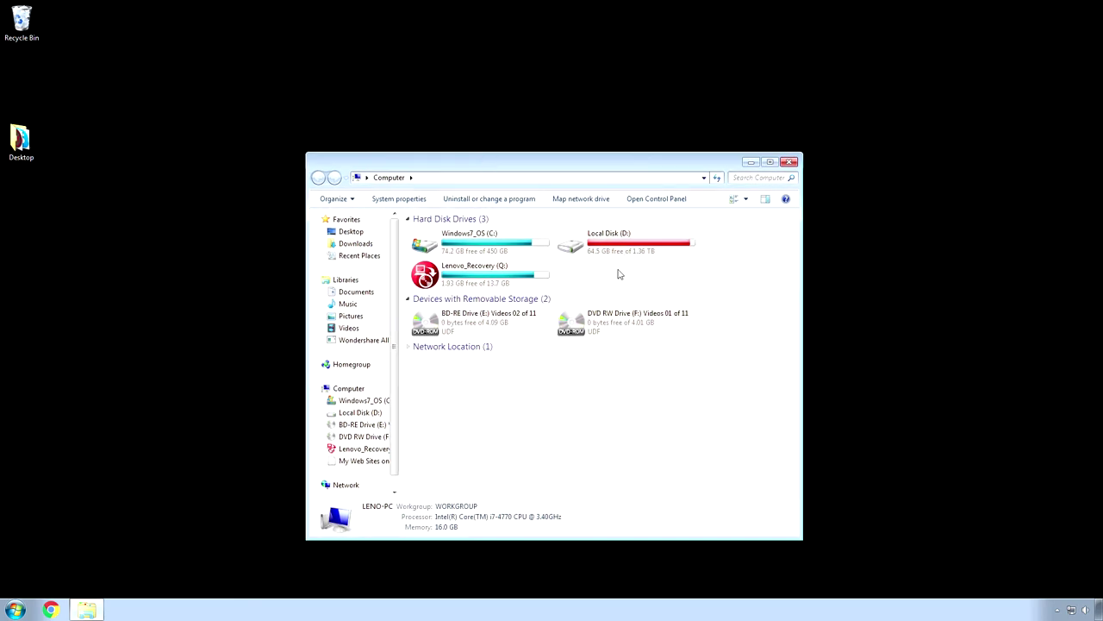
right_click(485, 249)
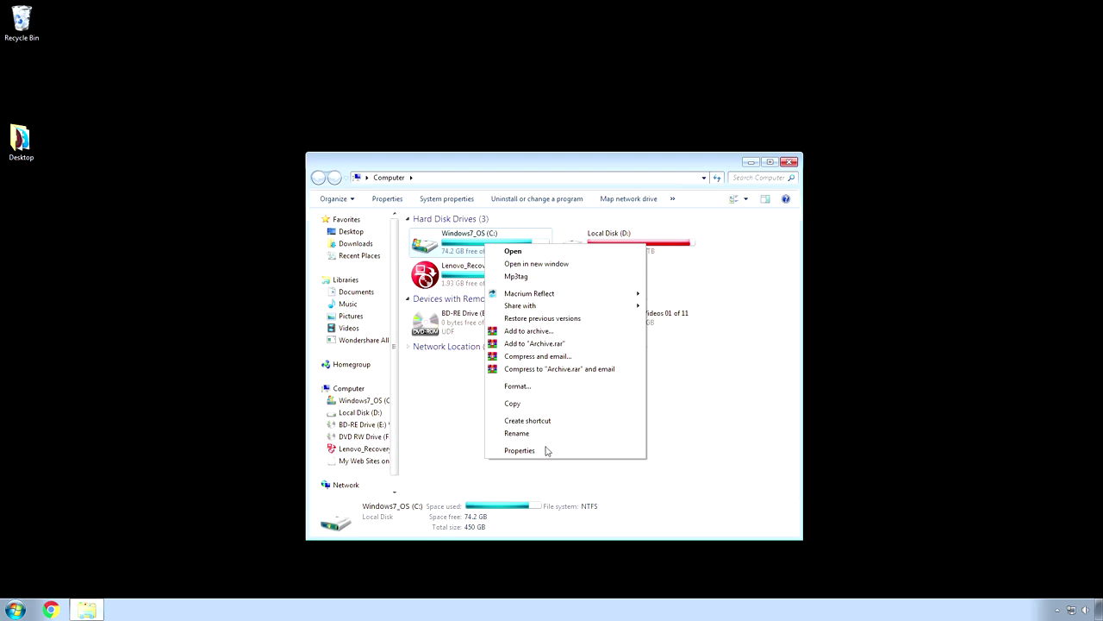
click(519, 450)
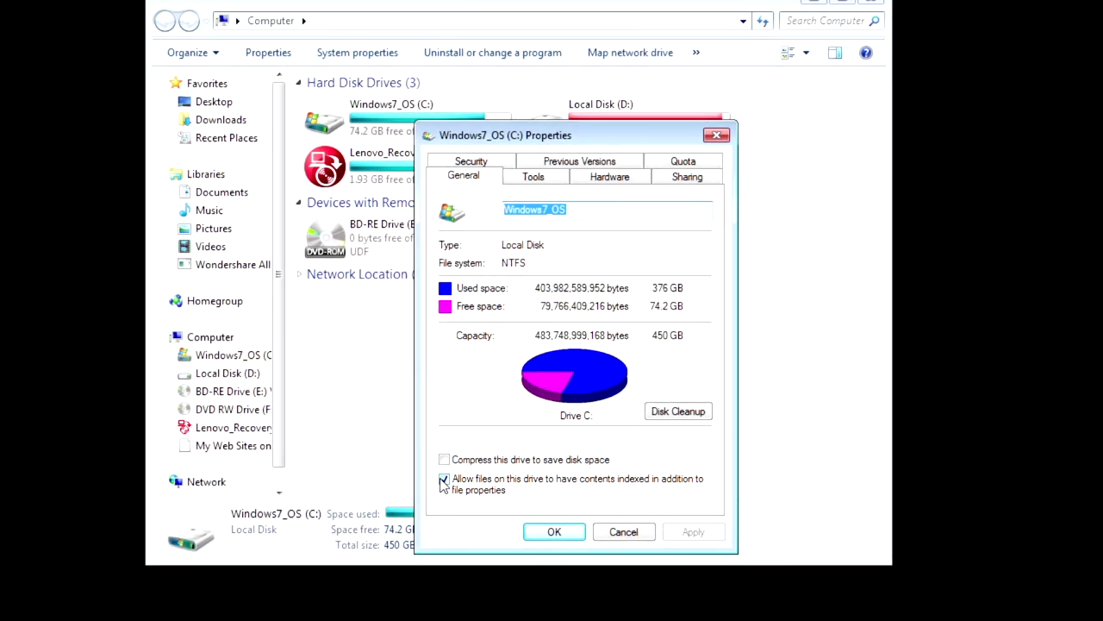
click(443, 480)
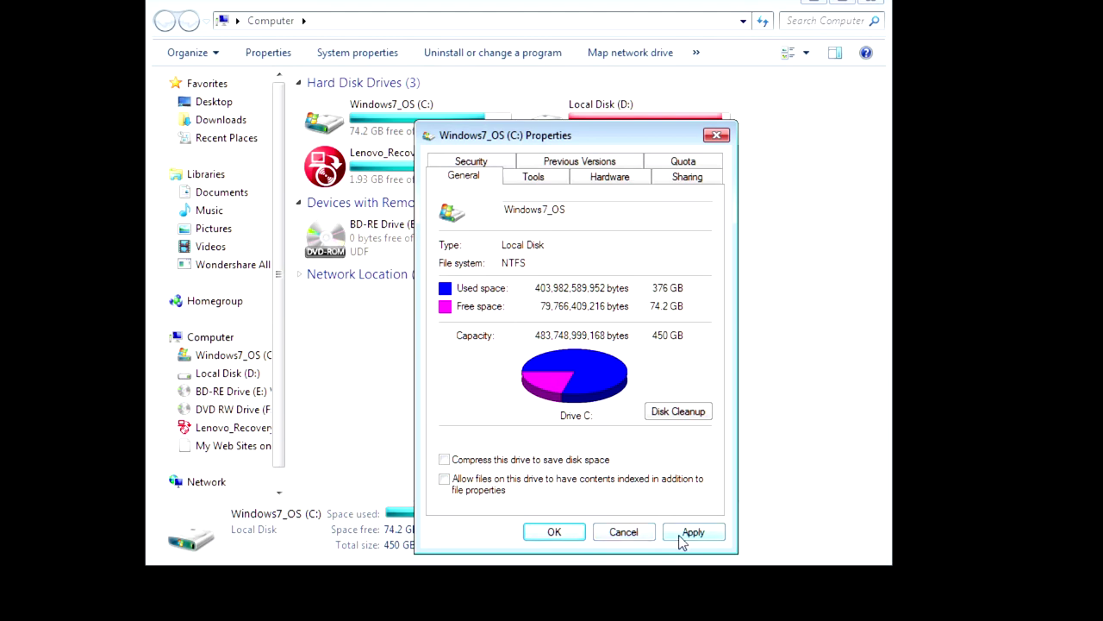
click(626, 540)
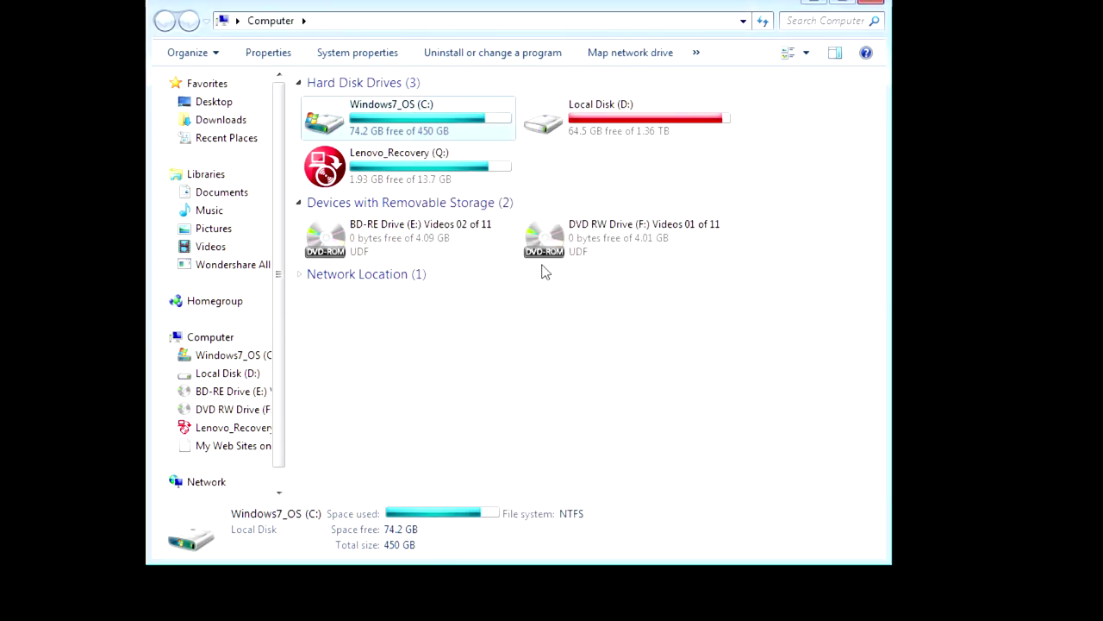
- Open Disk Defragmenter from the Local Disk (D:) Properties Tools tab
right_click(615, 111)
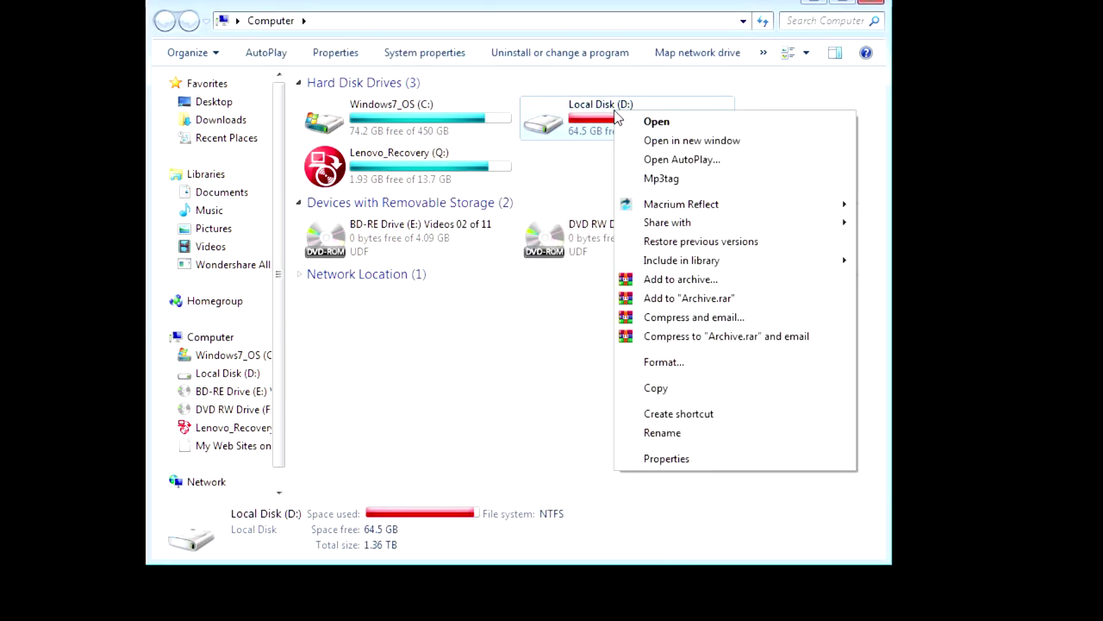
click(669, 458)
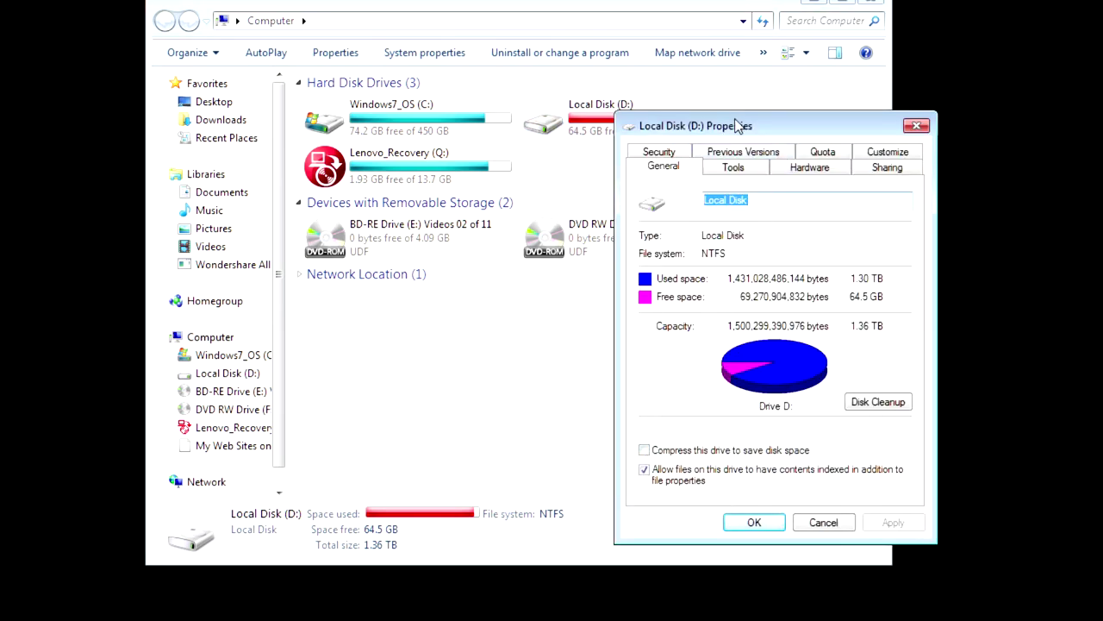
drag(737, 127, 540, 120)
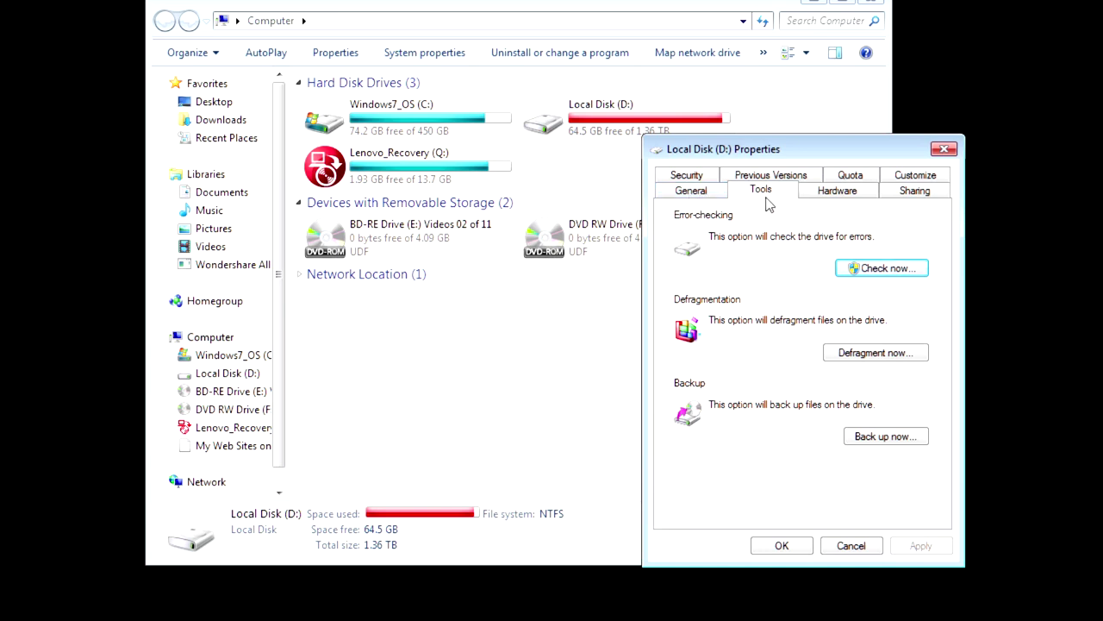
click(865, 360)
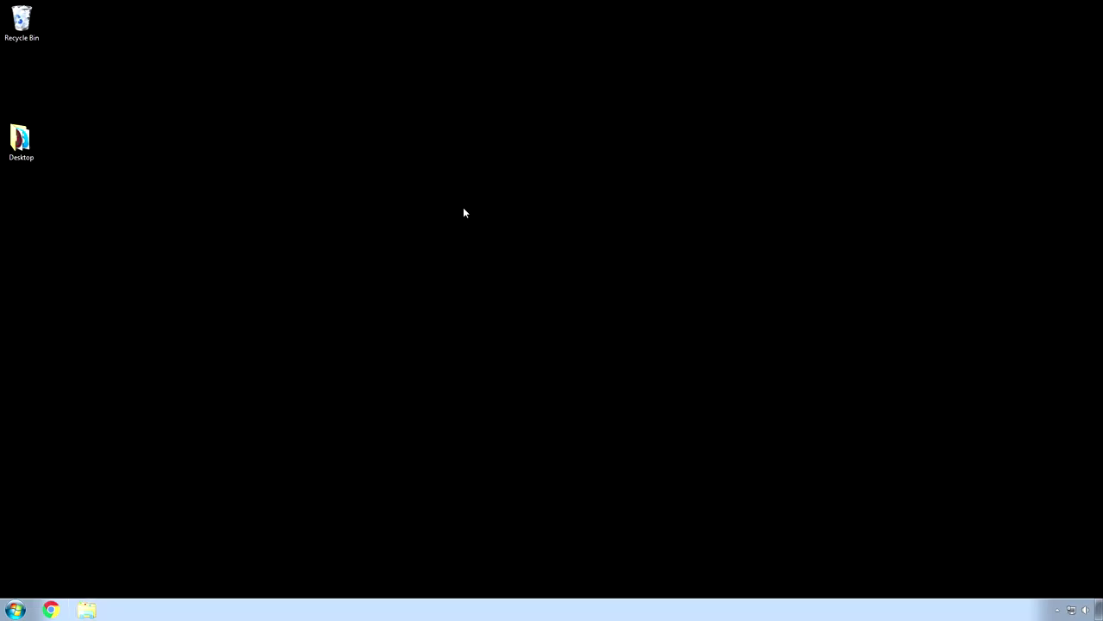
- Open System Protection via Computer's Properties and review protection for C:, D: and SYSTEM_DRV
click(8, 612)
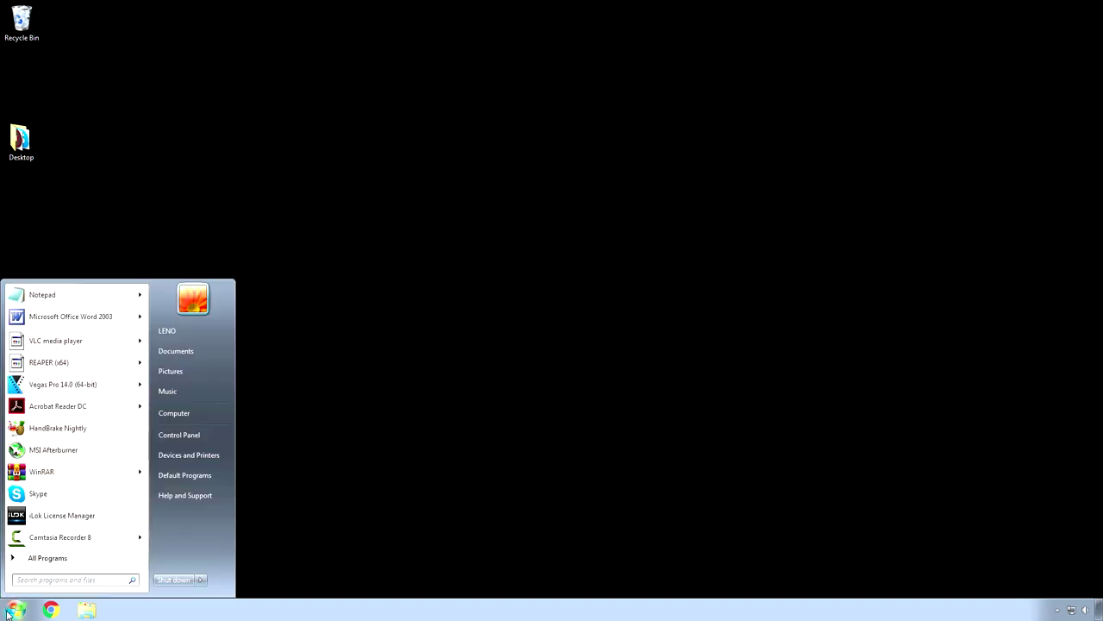
right_click(188, 415)
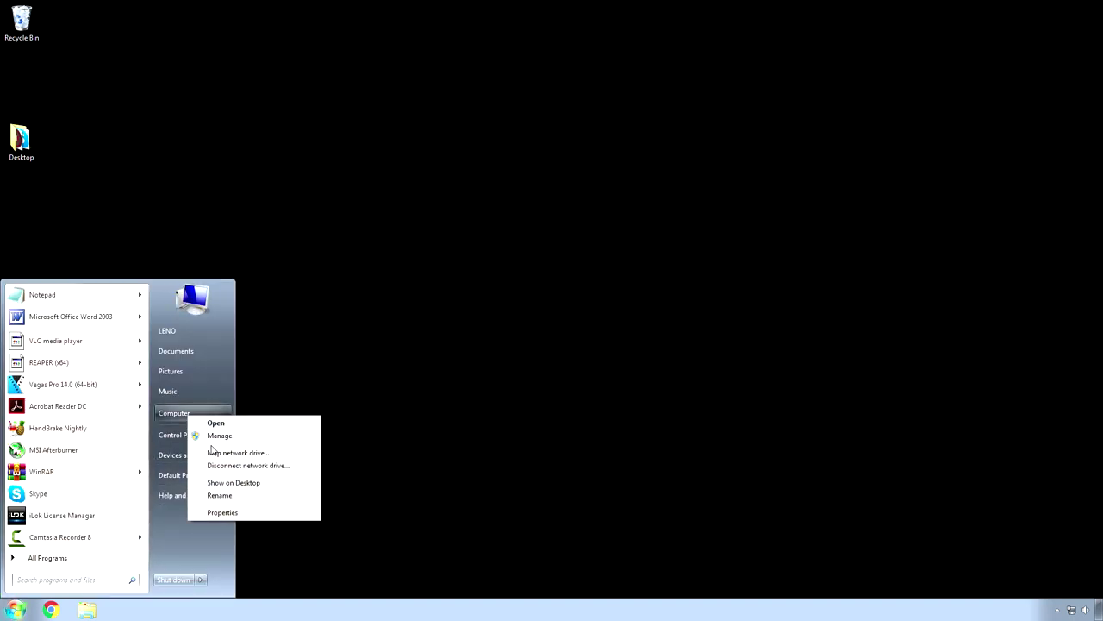
click(228, 513)
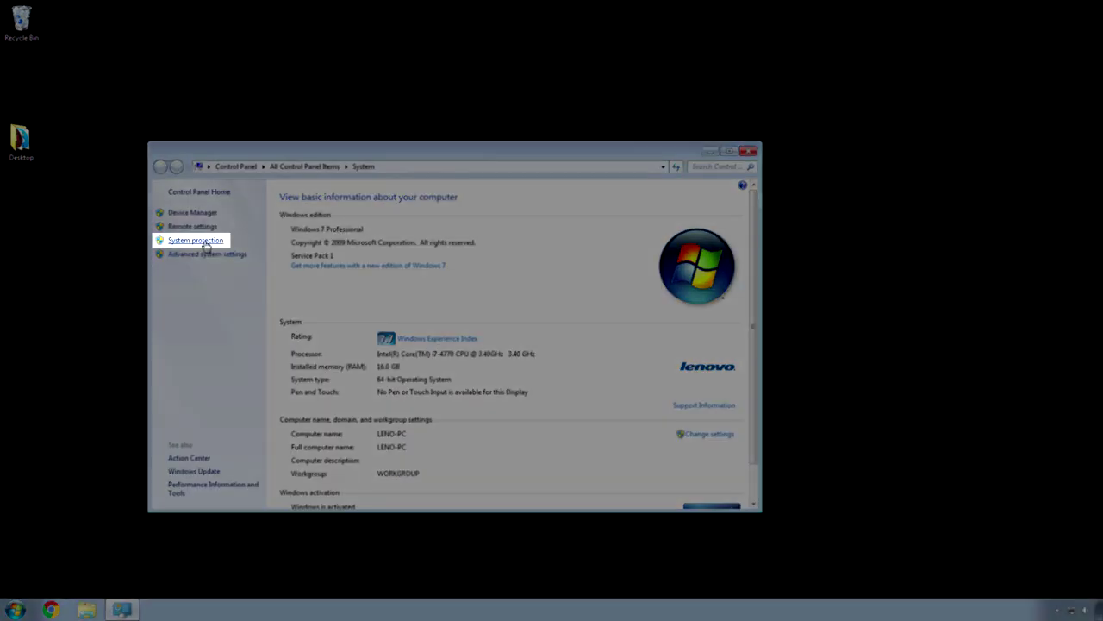
click(195, 241)
drag(241, 102, 525, 239)
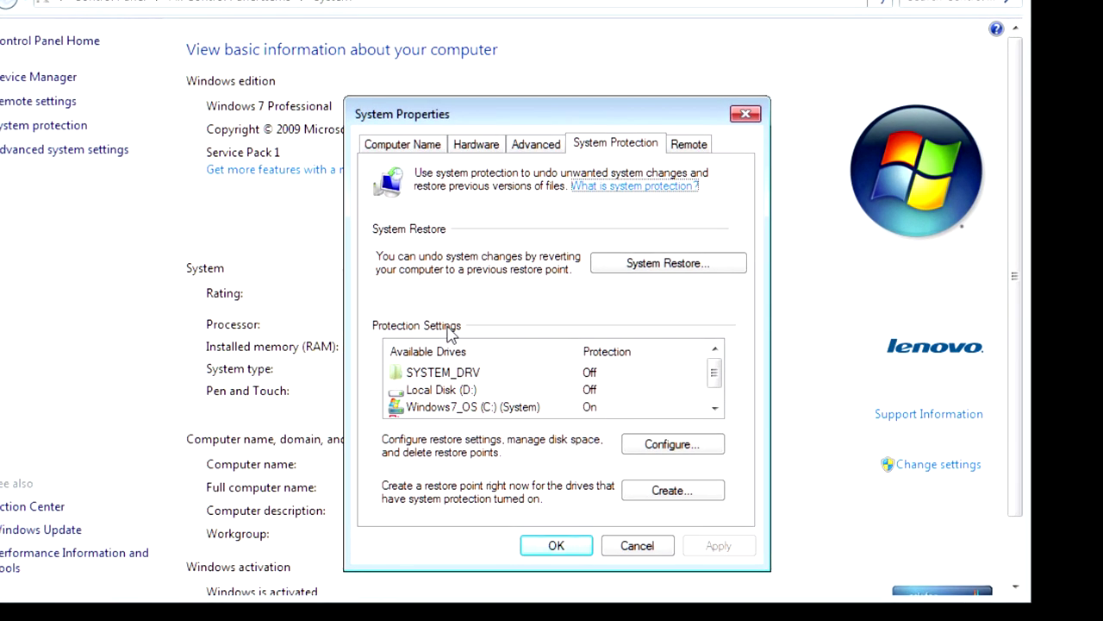
click(715, 407)
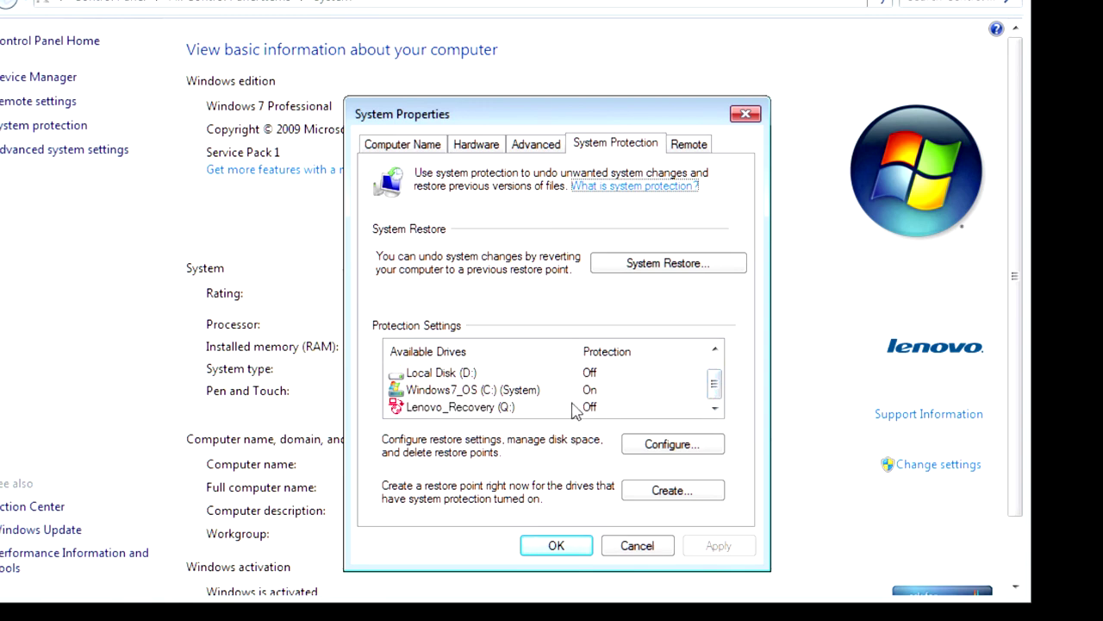
click(714, 350)
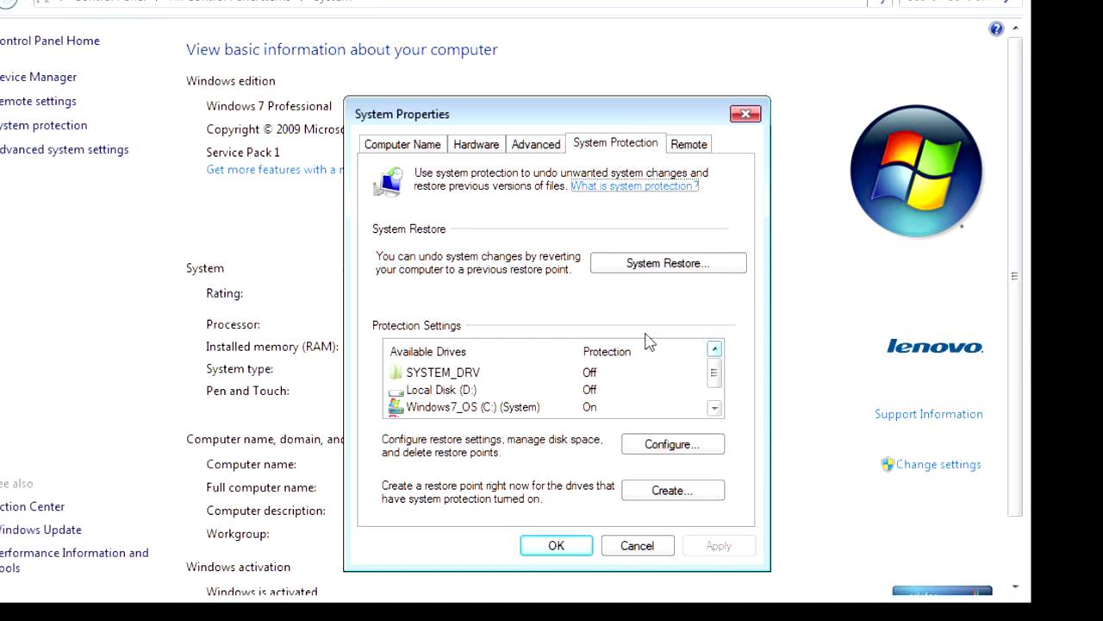
- Untick Automatically restart in the Advanced tab's Startup and Recovery settings
click(538, 148)
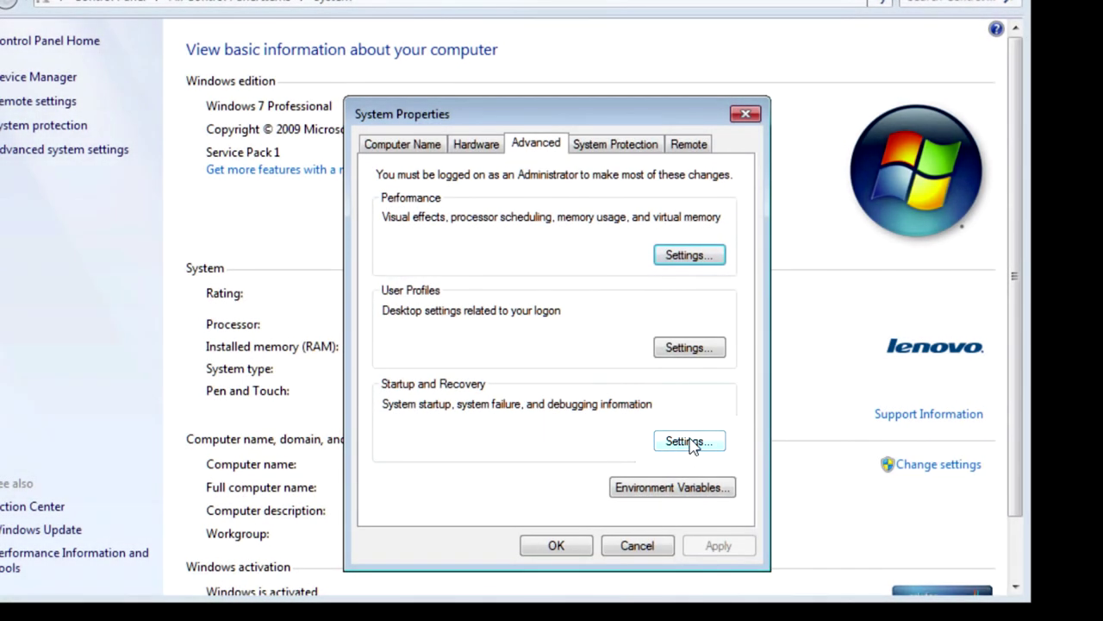
click(681, 442)
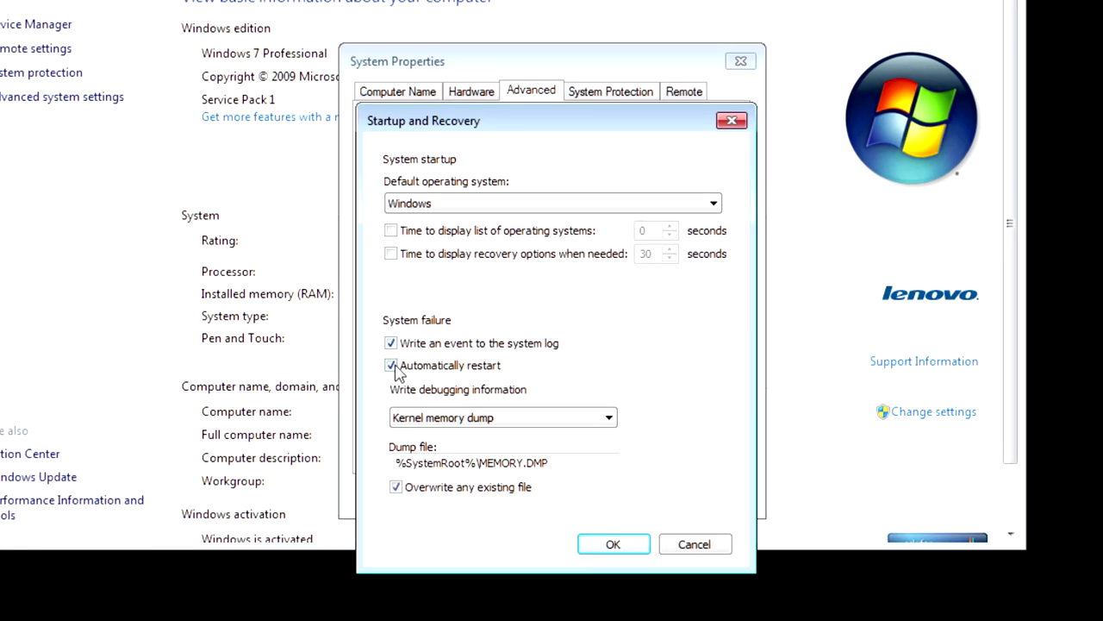
click(422, 372)
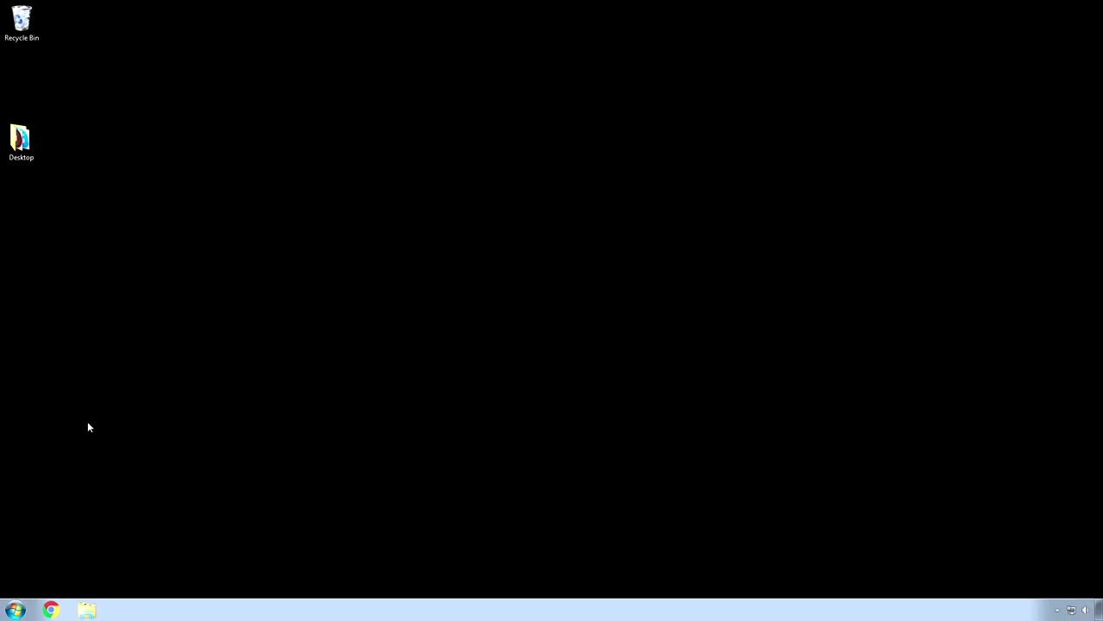
- Open Control Panel, switch View by to Category, and open System and Security
click(15, 610)
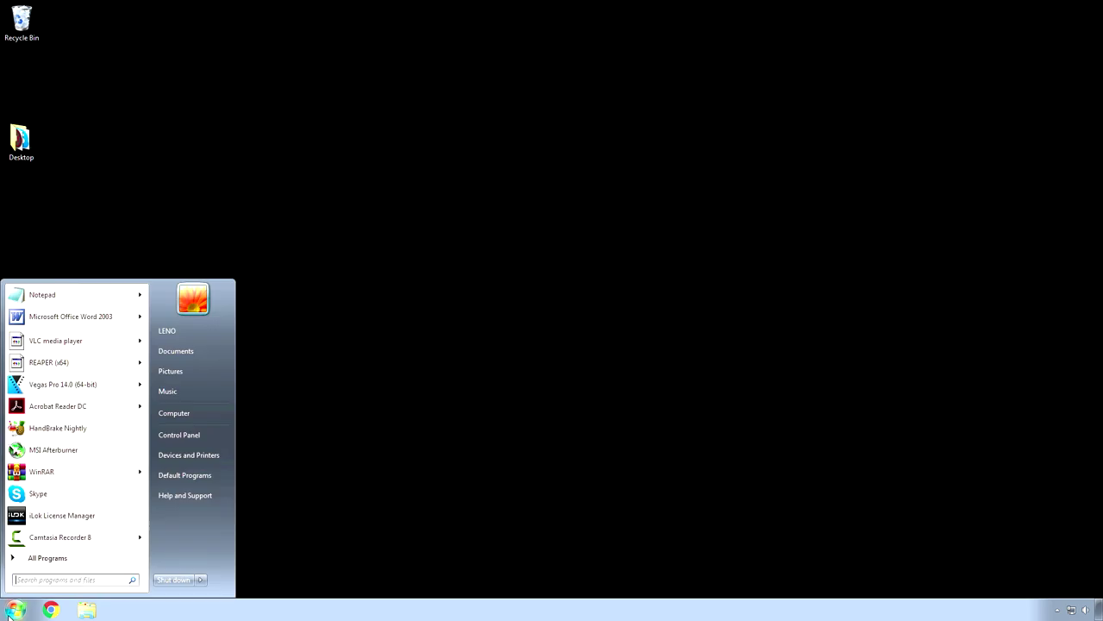
click(180, 440)
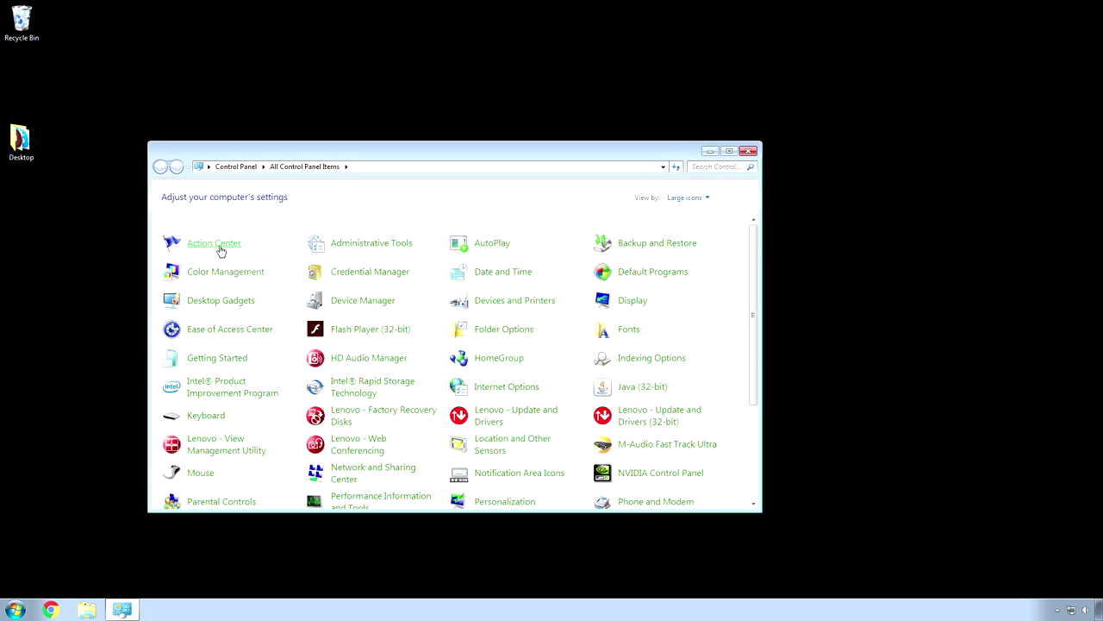
click(690, 198)
click(697, 215)
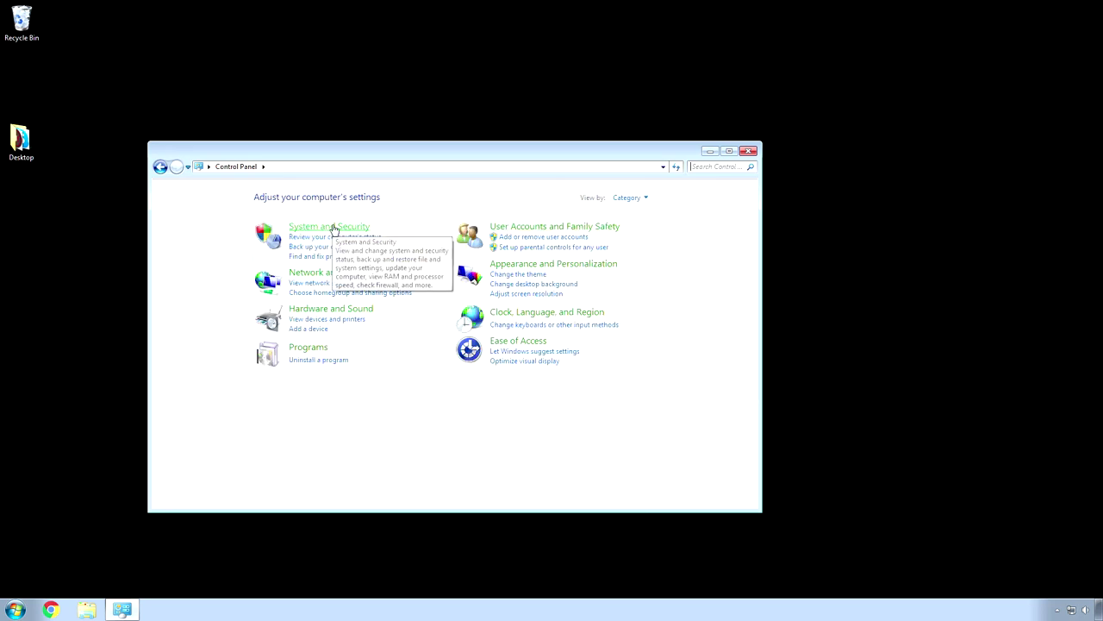
click(333, 227)
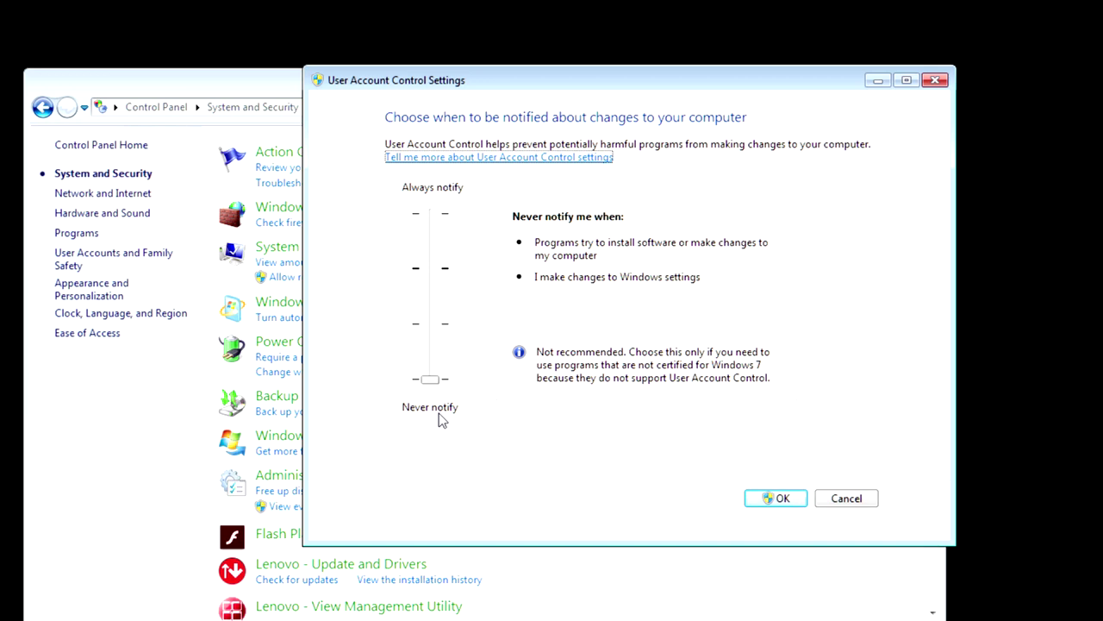
- Confirm the Never notify setting, then open Programs and Features listing the 252 installed programs
key(Return)
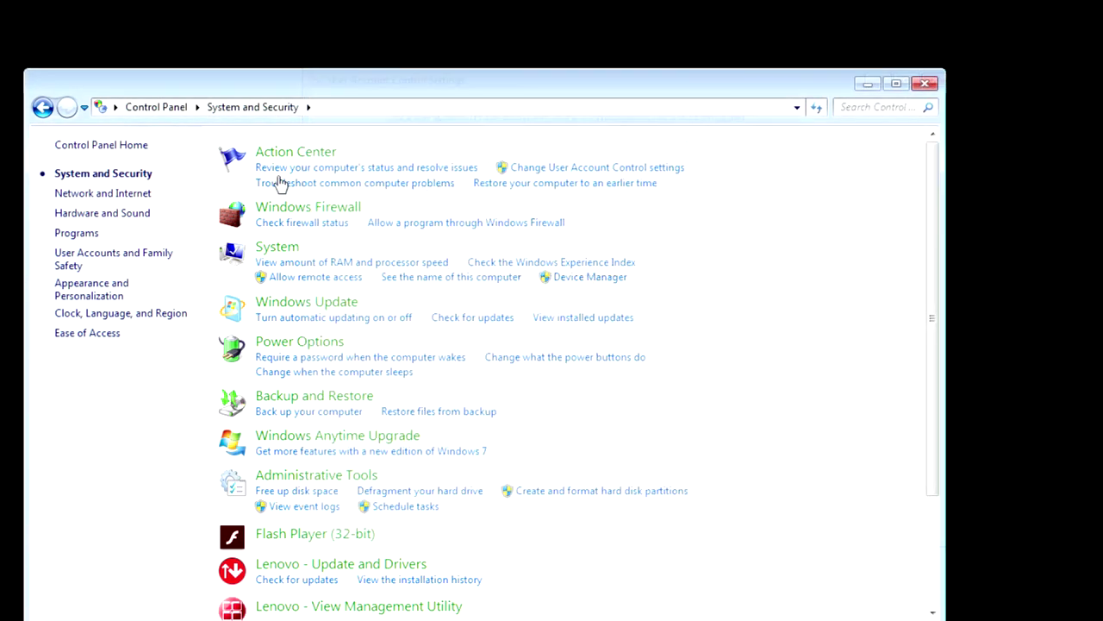
click(148, 109)
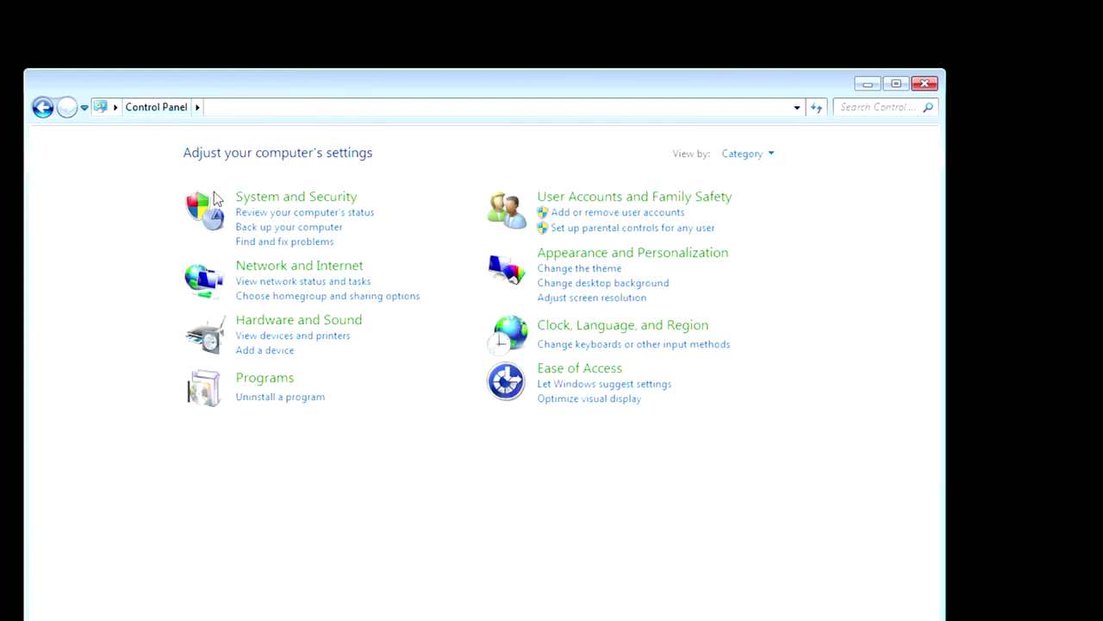
click(282, 383)
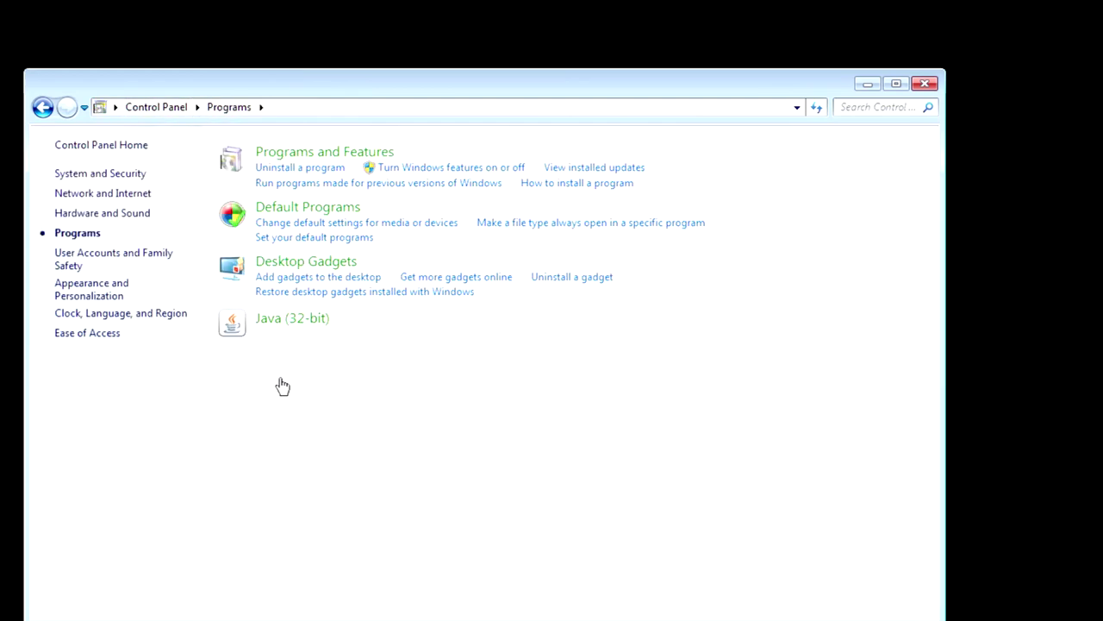
click(313, 175)
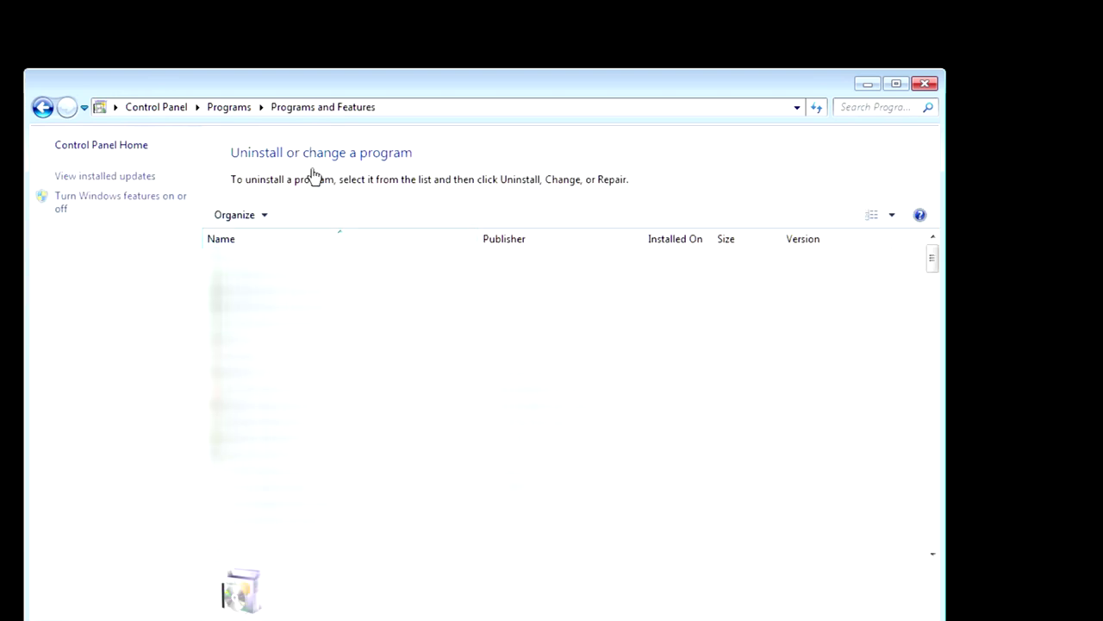
- In Windows Features, turn off Media Features, including DVD Maker, Media Center and Media Player, accepting the warning
click(126, 204)
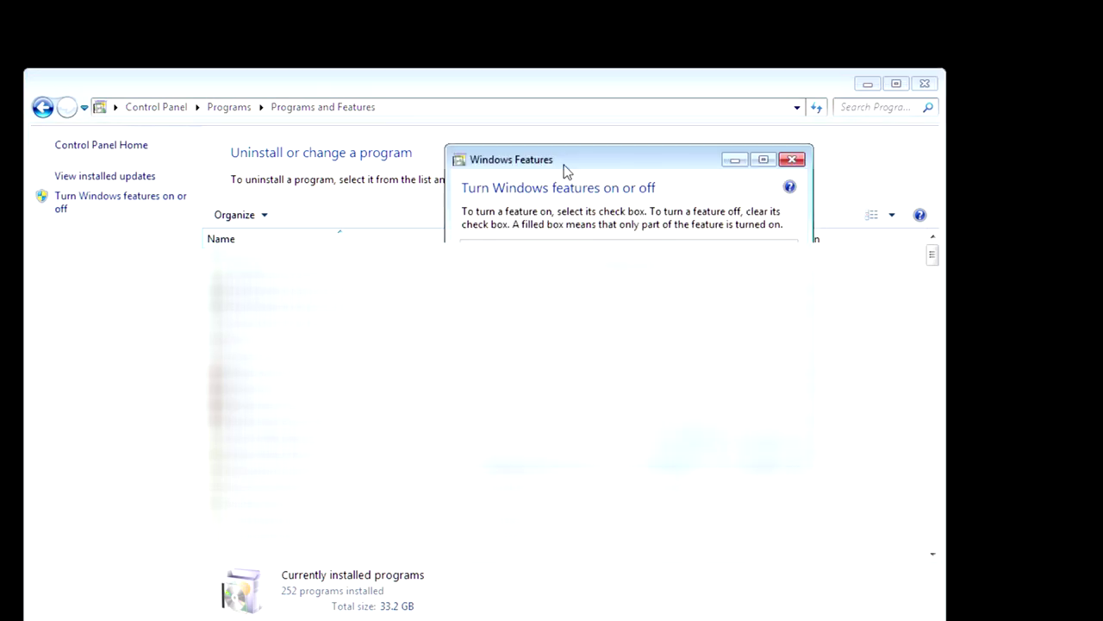
drag(583, 160, 457, 246)
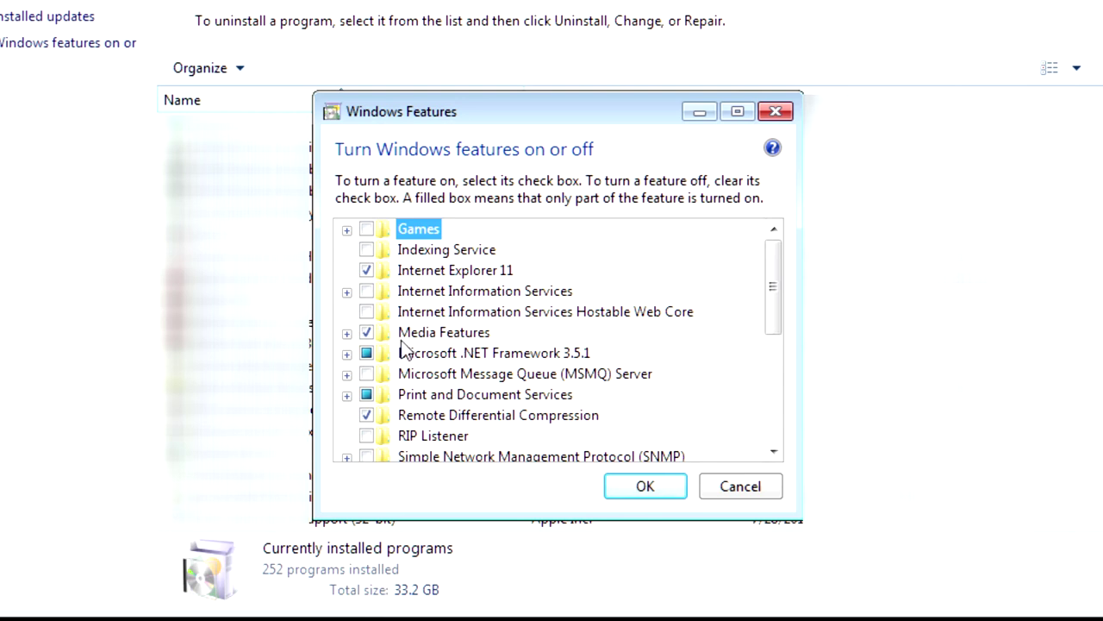
click(347, 334)
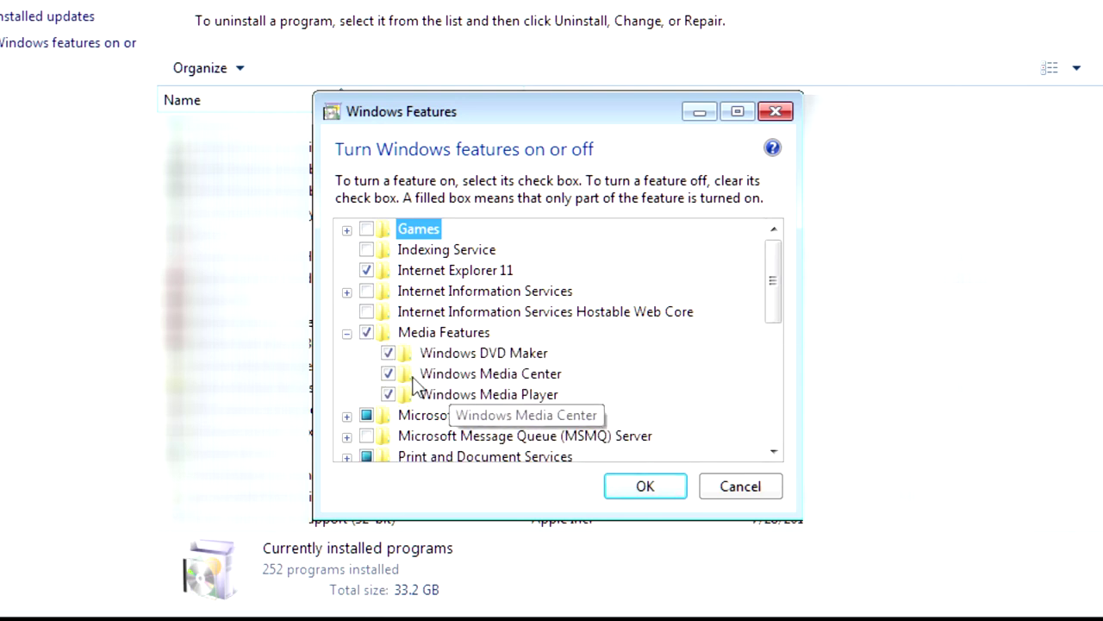
click(366, 333)
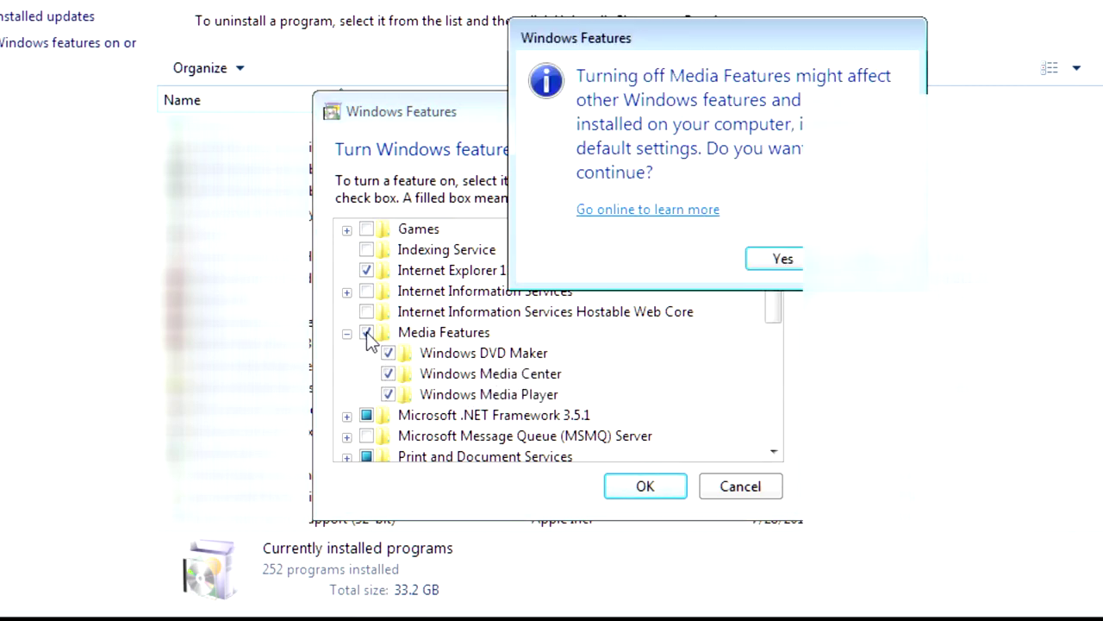
click(782, 260)
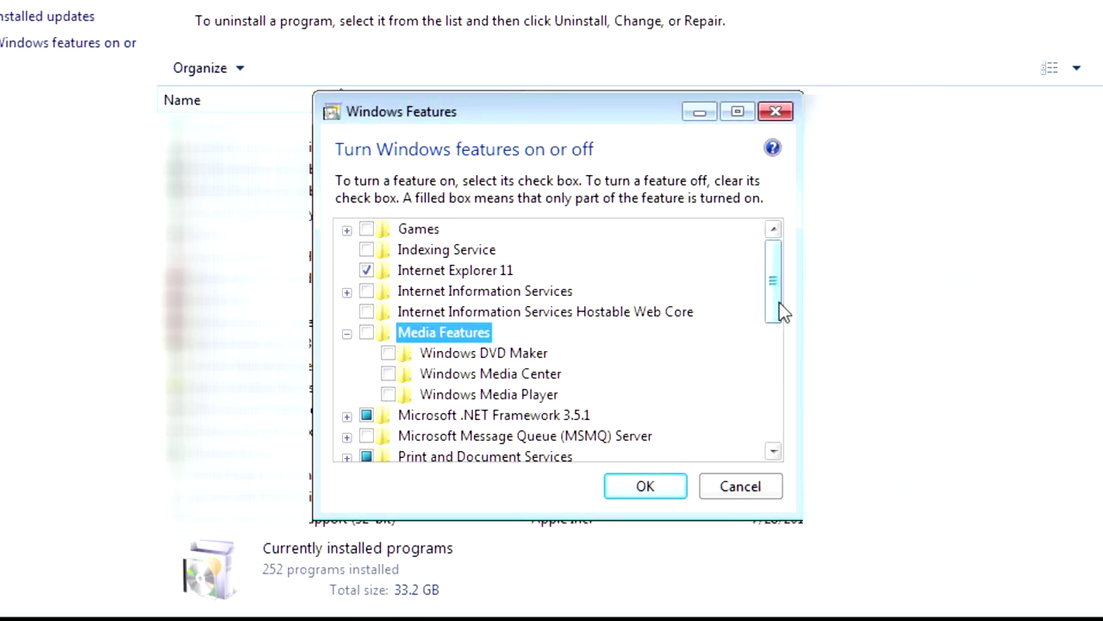
- Under Print and Document Services, untick Internet Printing Client and Windows Fax and Scan
drag(782, 289, 768, 346)
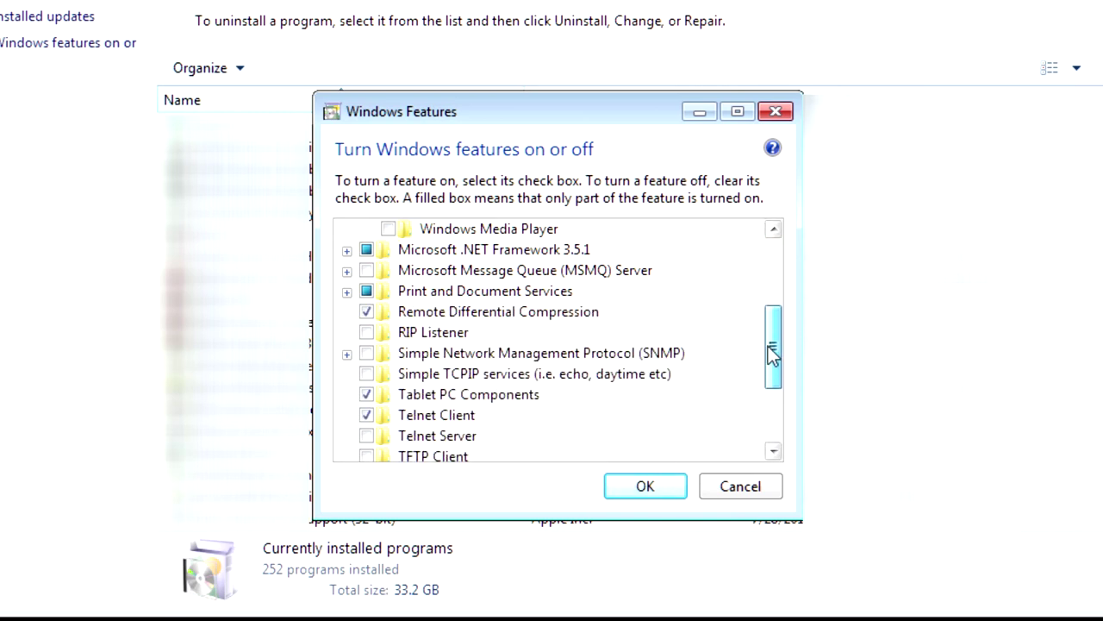
click(347, 293)
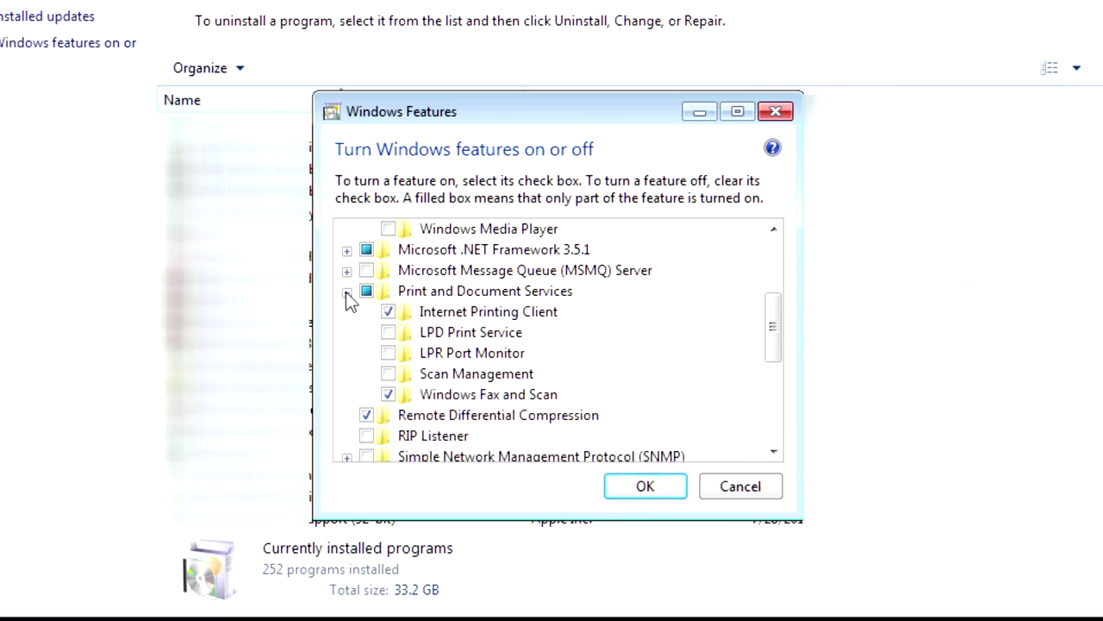
click(388, 313)
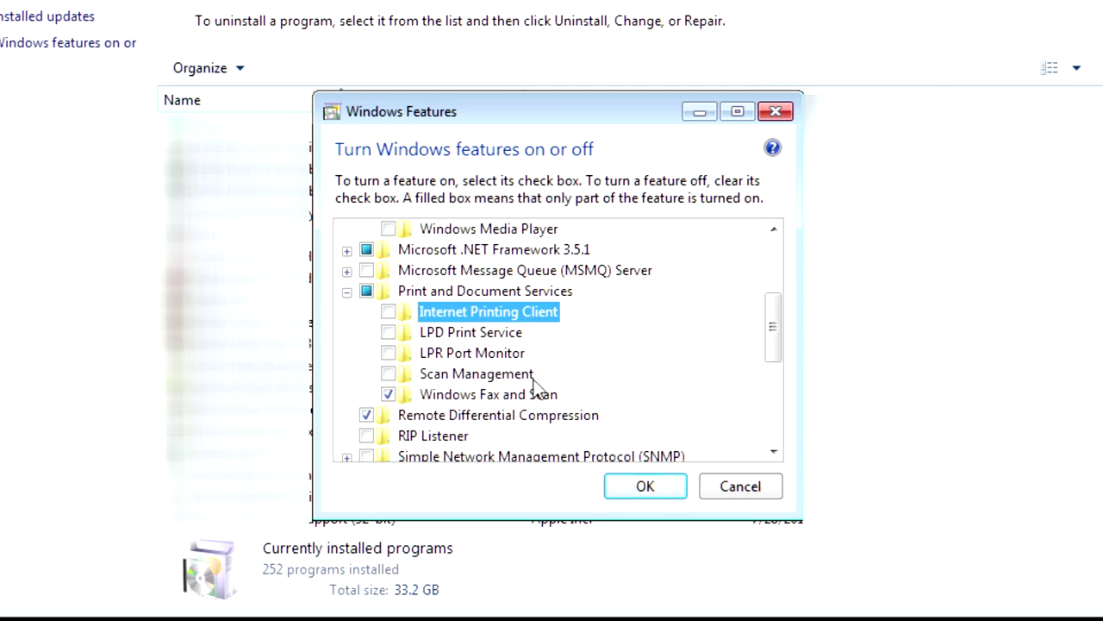
click(389, 394)
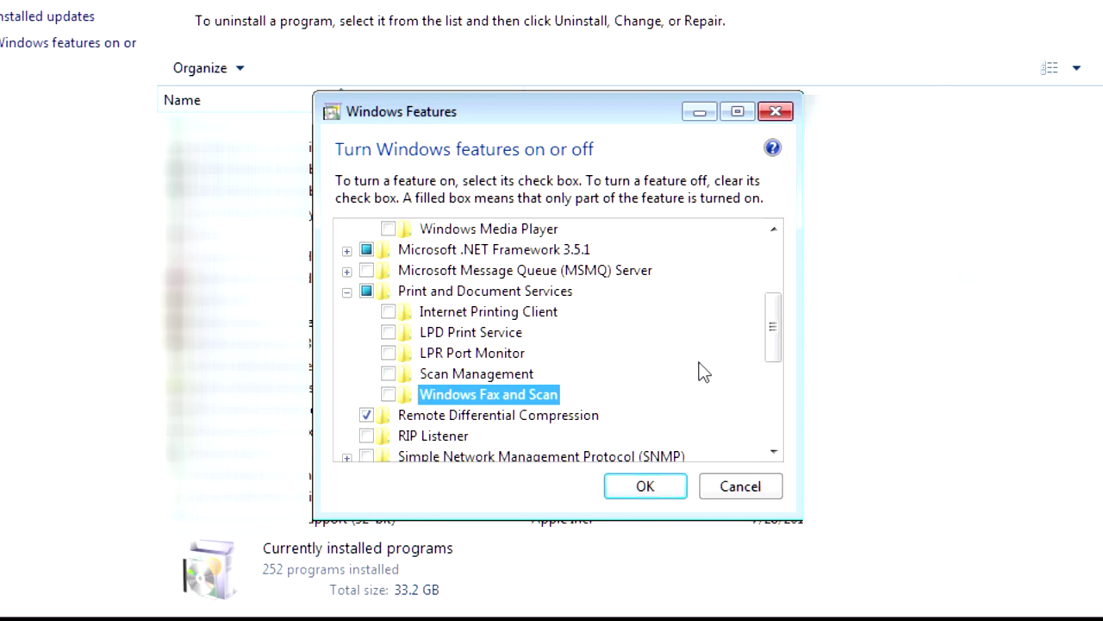
drag(785, 342, 790, 380)
mouse_move(497, 302)
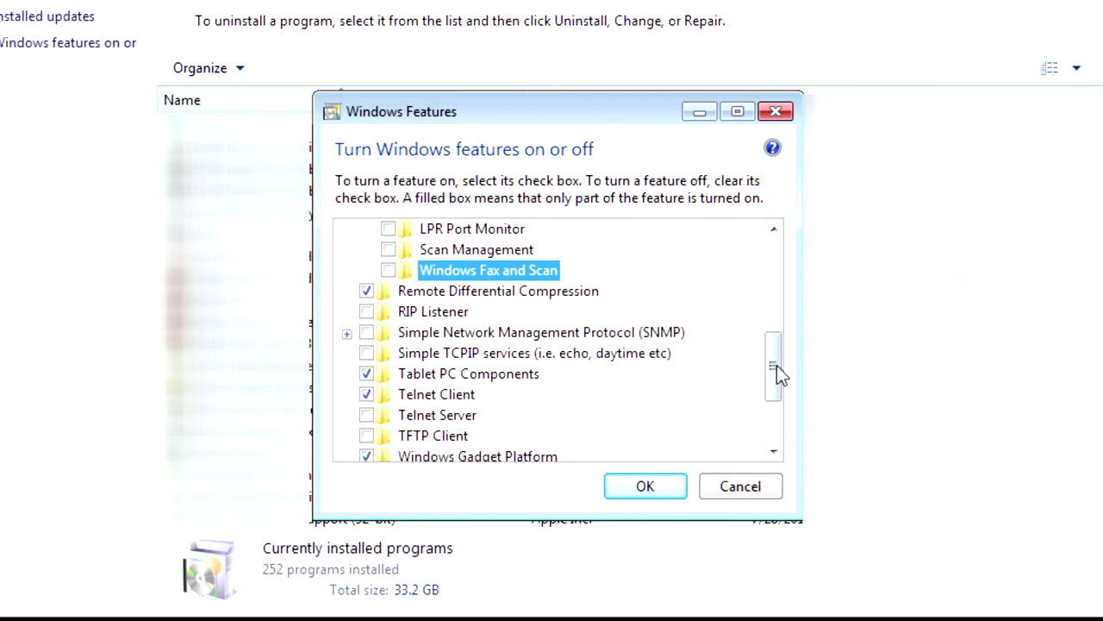
drag(778, 371, 773, 384)
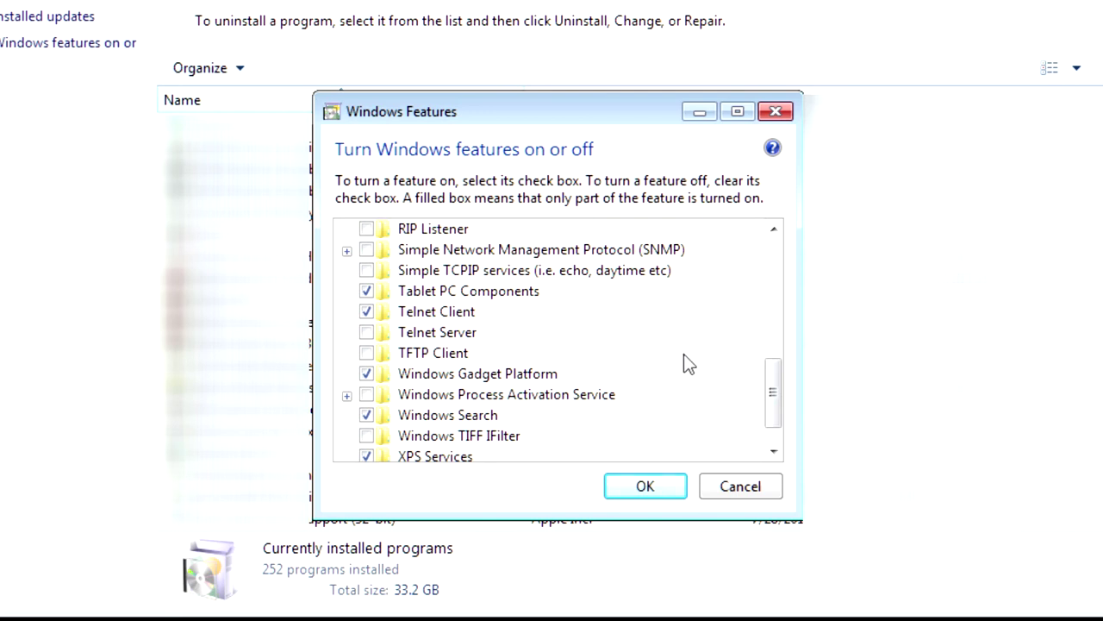
- Untick Tablet PC Components, Telnet Client and Windows Gadget Platform
click(369, 289)
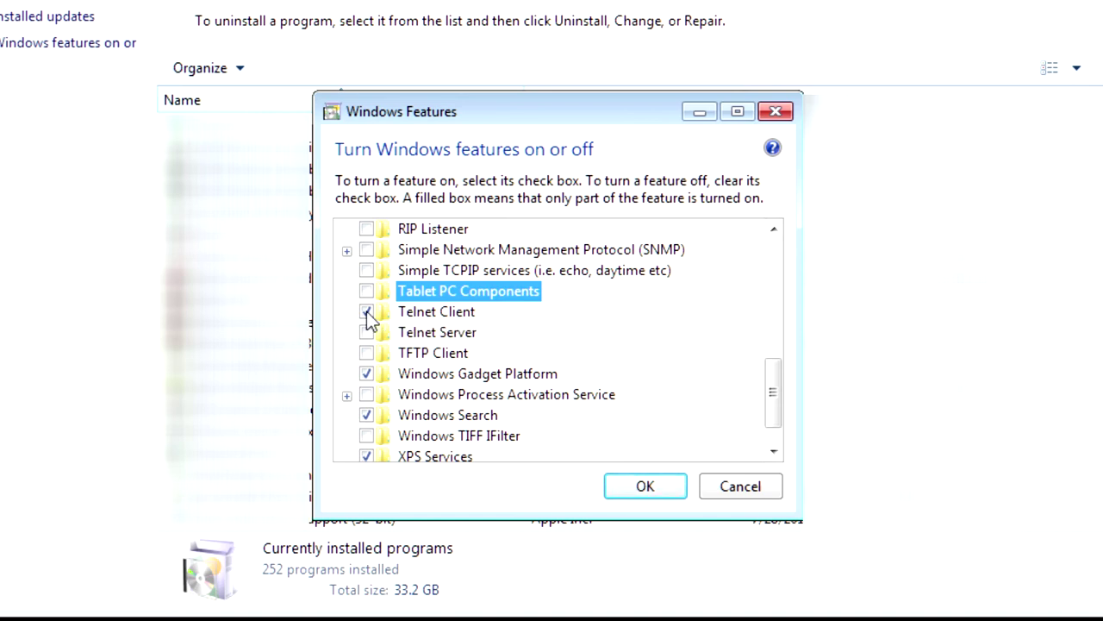
click(367, 311)
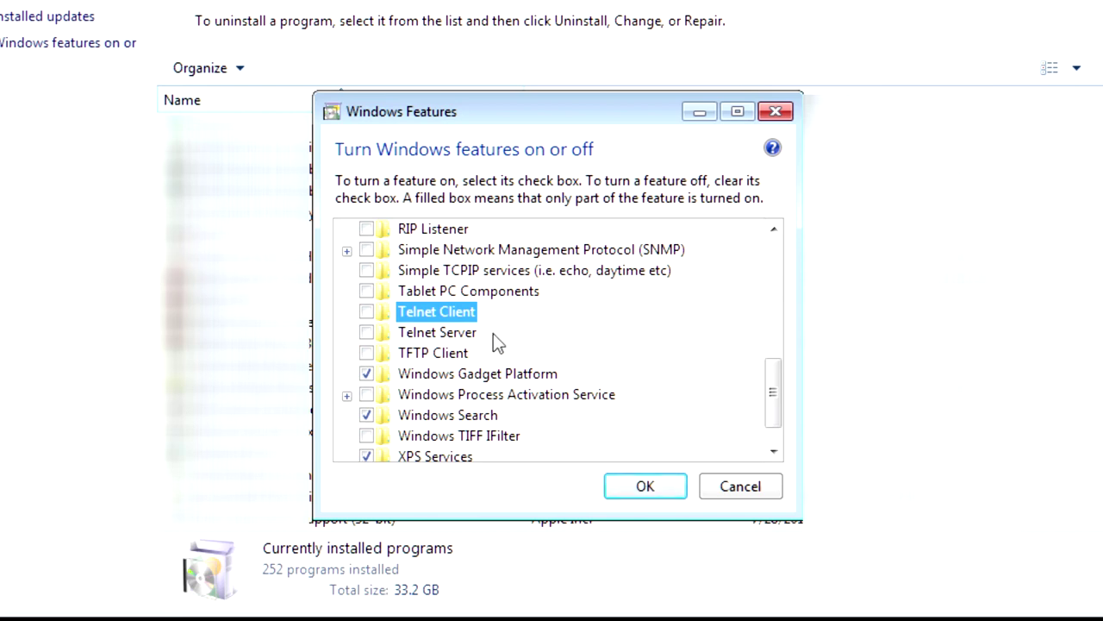
click(367, 374)
drag(773, 408, 776, 440)
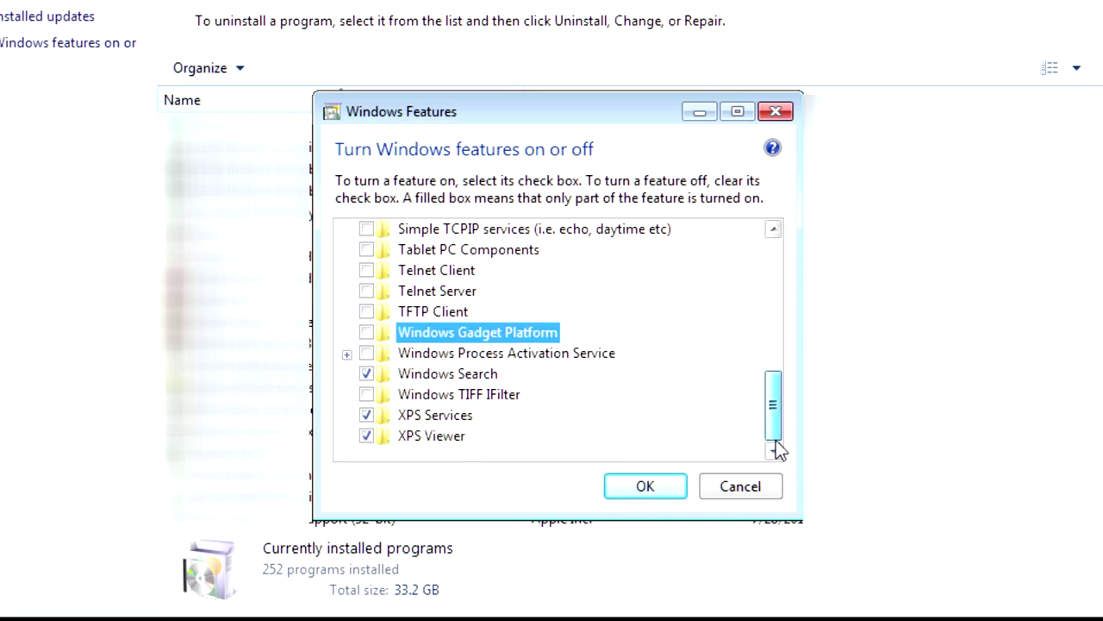
- Untick XPS Services and XPS Viewer and apply the Windows Features changes
click(368, 416)
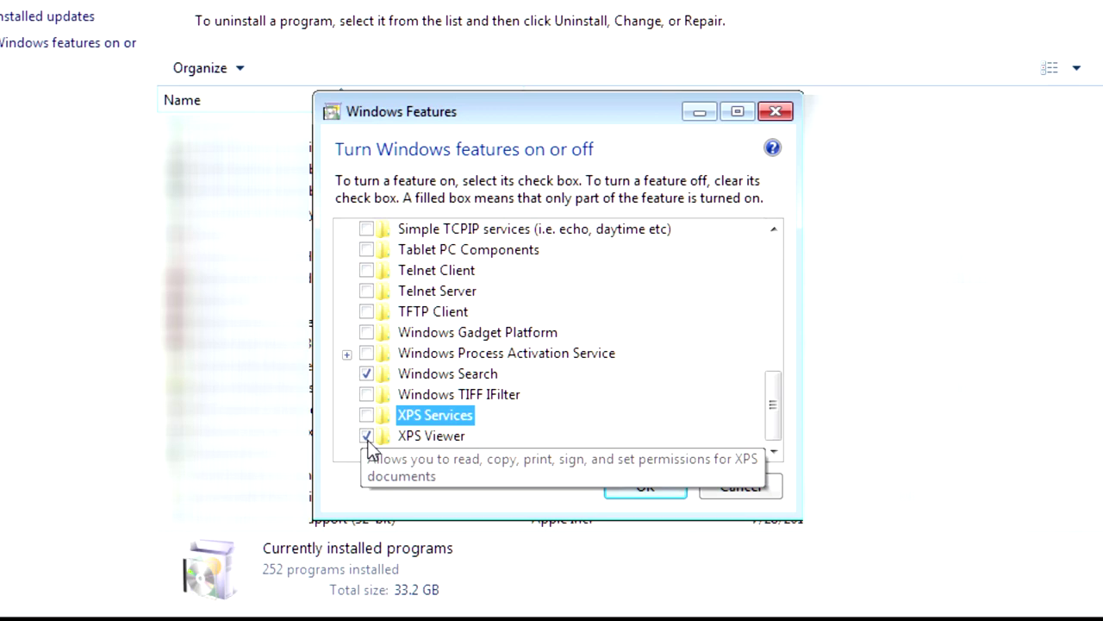
click(367, 437)
key(Return)
click(657, 487)
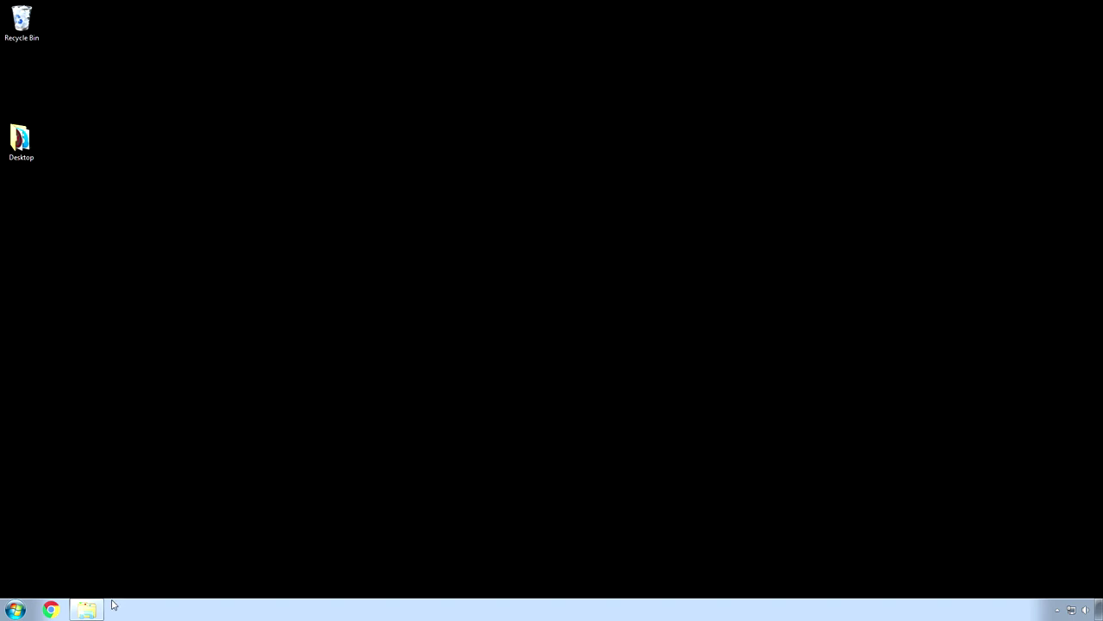
- Switch to the Explorer window showing the AppData\Local\Temp folder from the taskbar
mouse_move(90, 613)
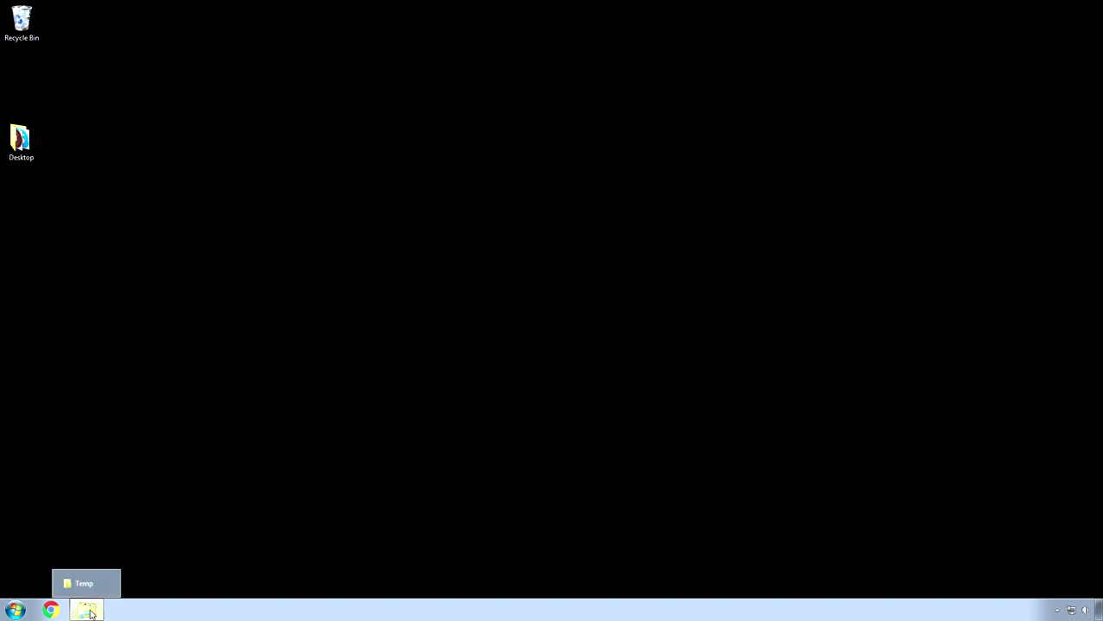
click(90, 613)
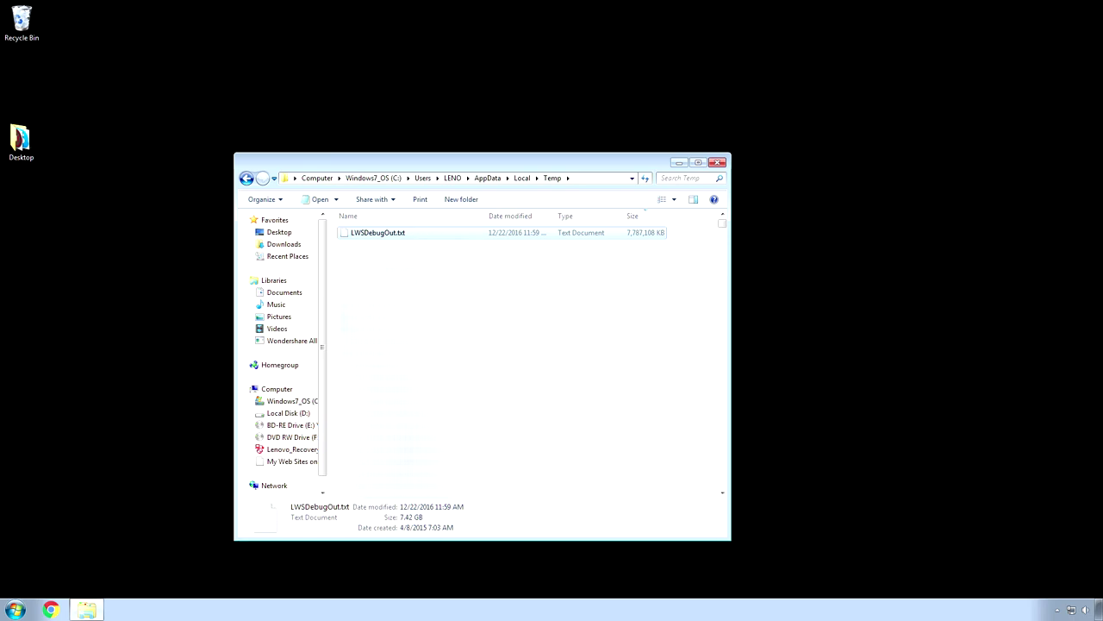
click(337, 268)
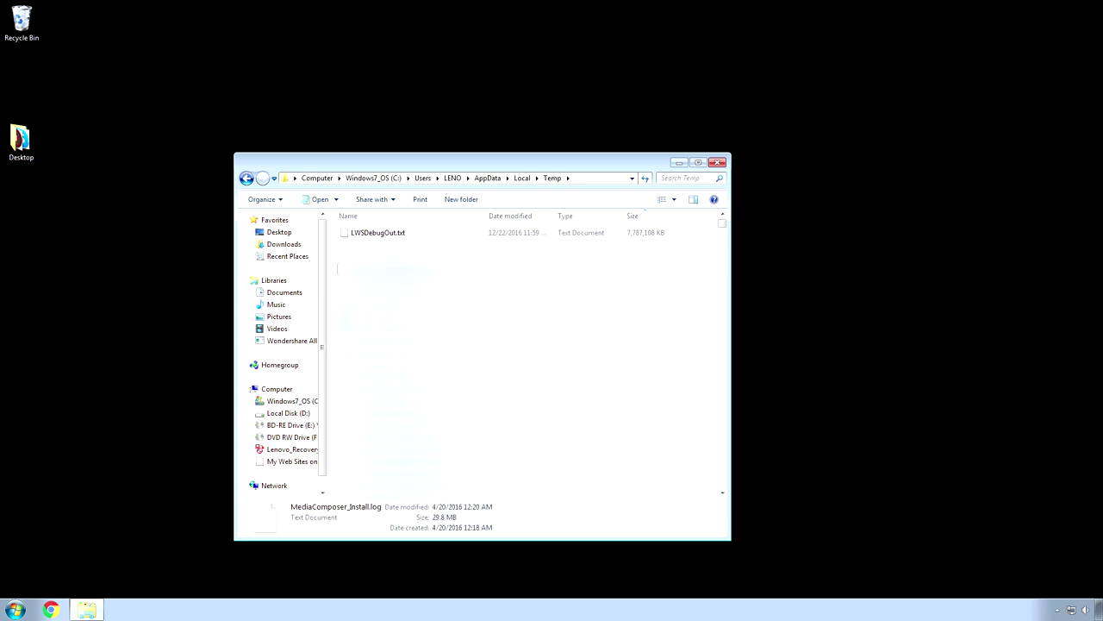
click(382, 233)
click(383, 232)
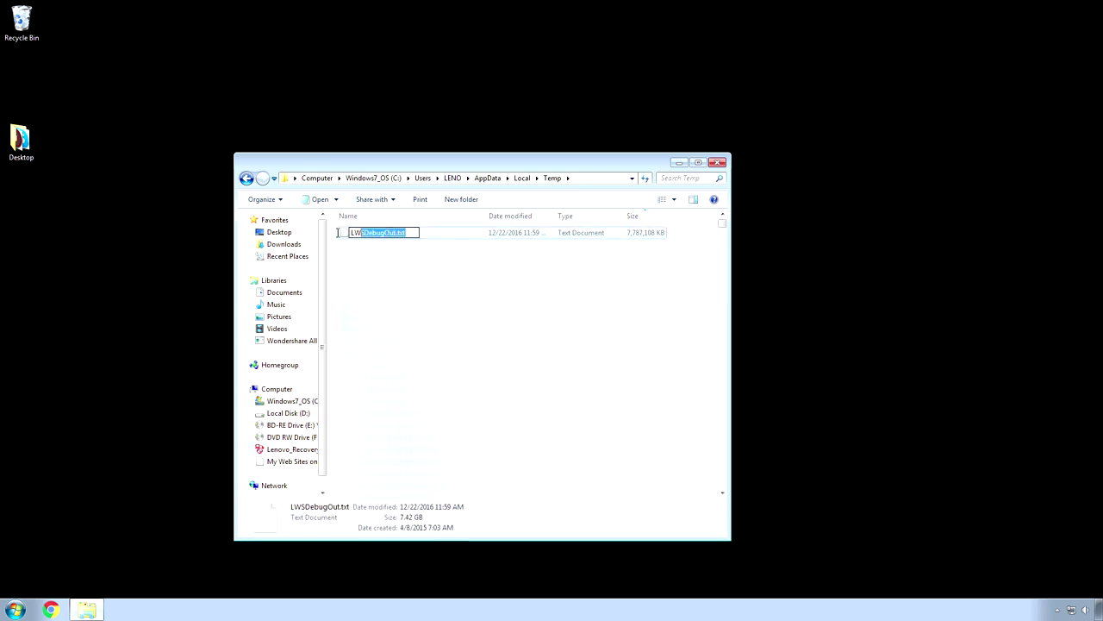
click(338, 280)
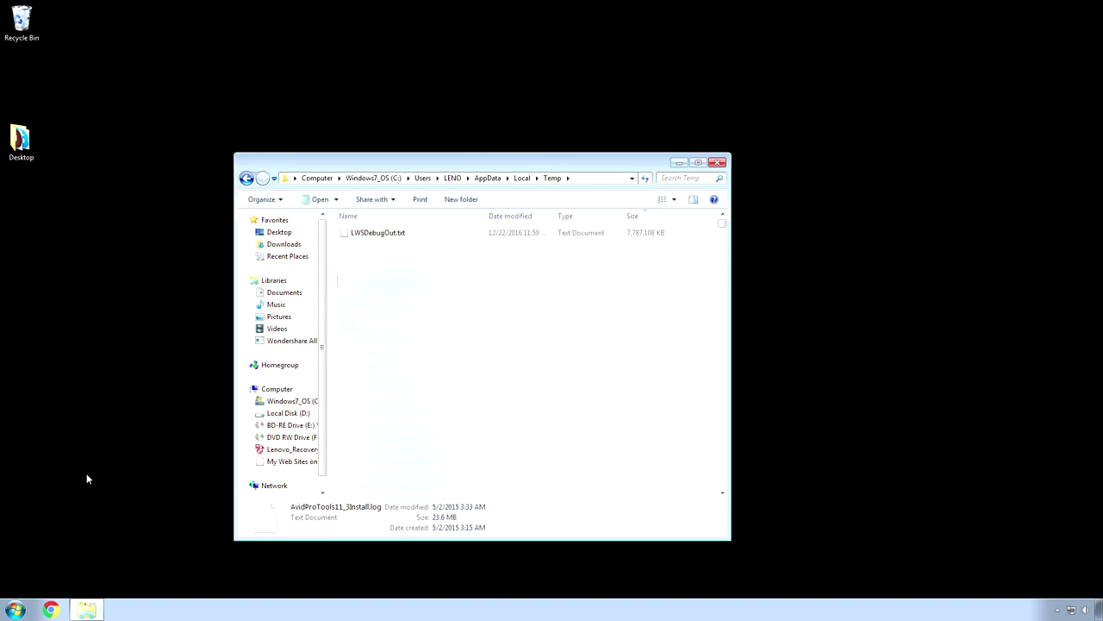
key(Down)
key(Down)
key(Down)
key(Down)
key(Down)
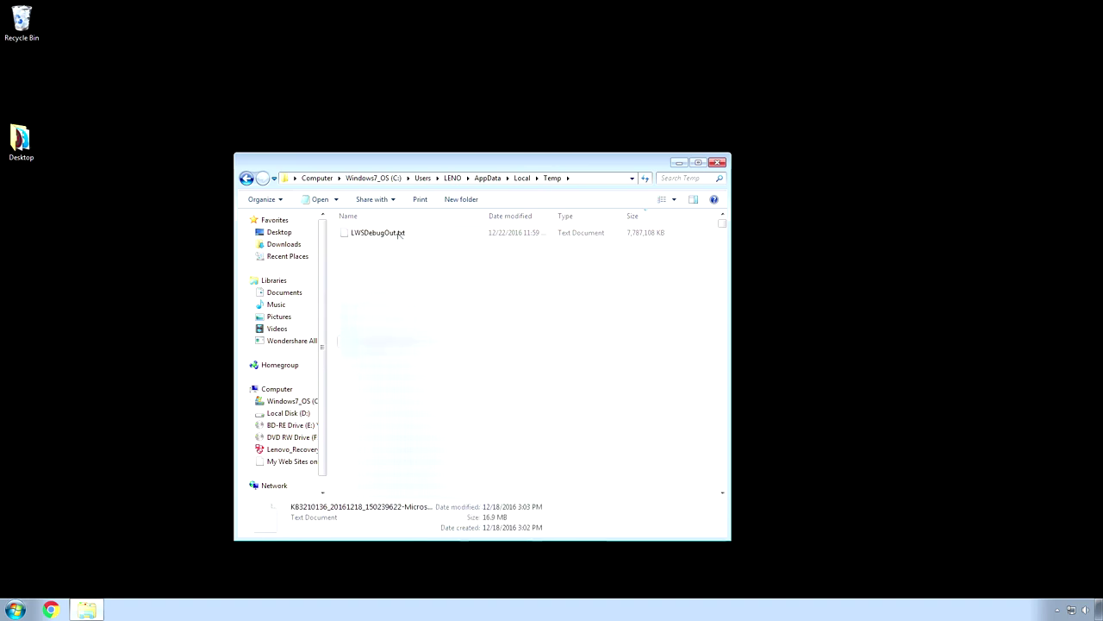
click(399, 233)
right_click(399, 234)
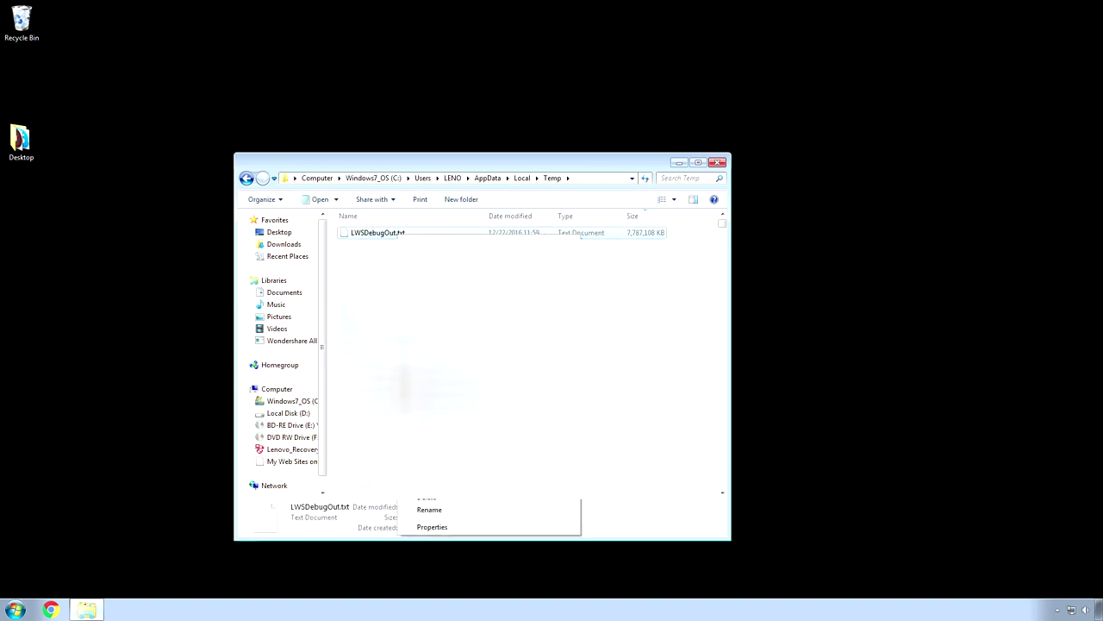
click(463, 526)
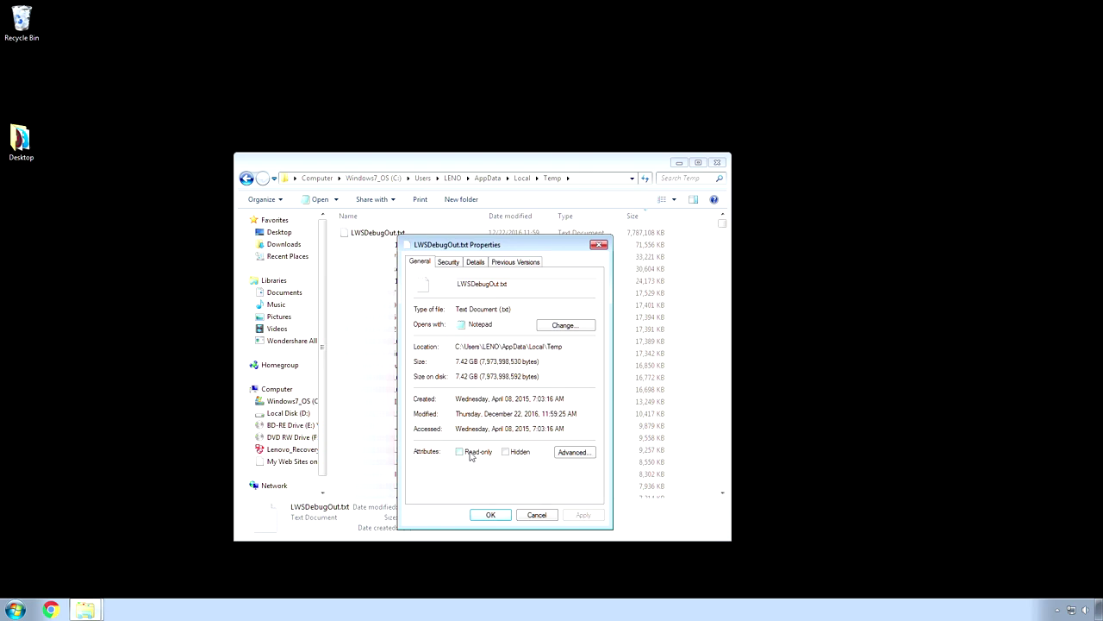
click(541, 516)
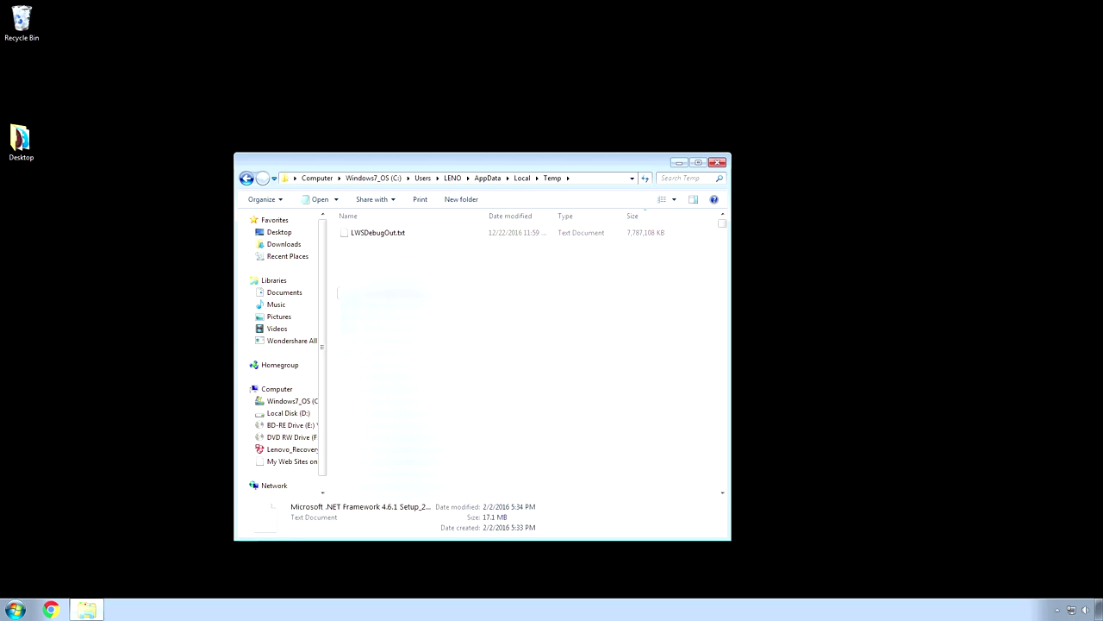
- Select everything in the Temp folder and send it to the Recycle Bin (about 29.0 GB)
key(ctrl+a)
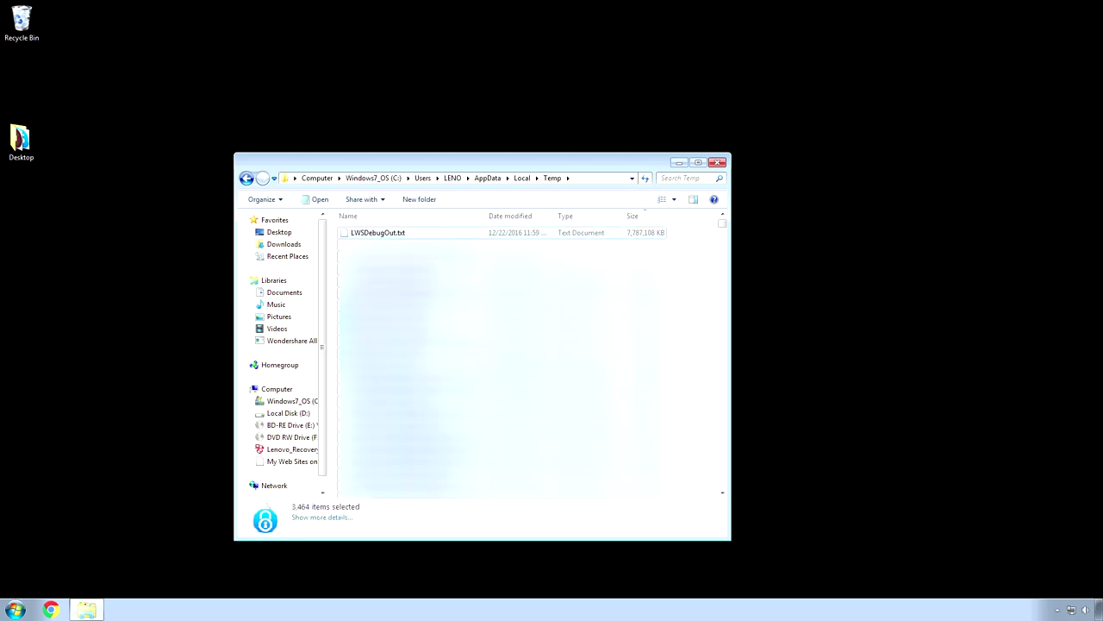
key(Delete)
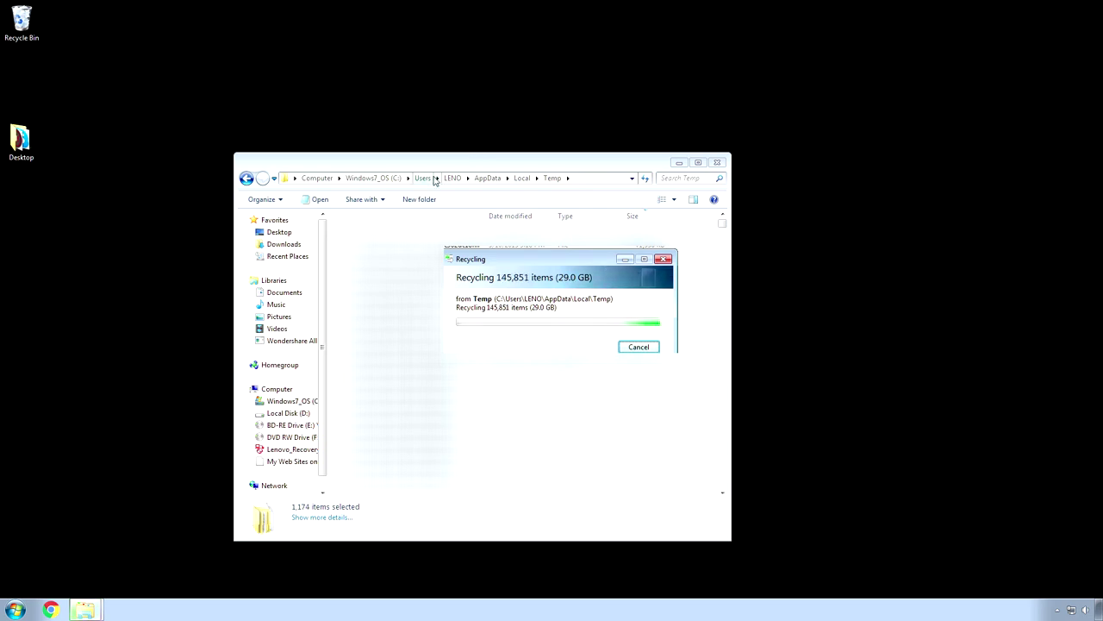
- Go up to the Local folder and move the recycling progress dialog off the file list
click(521, 178)
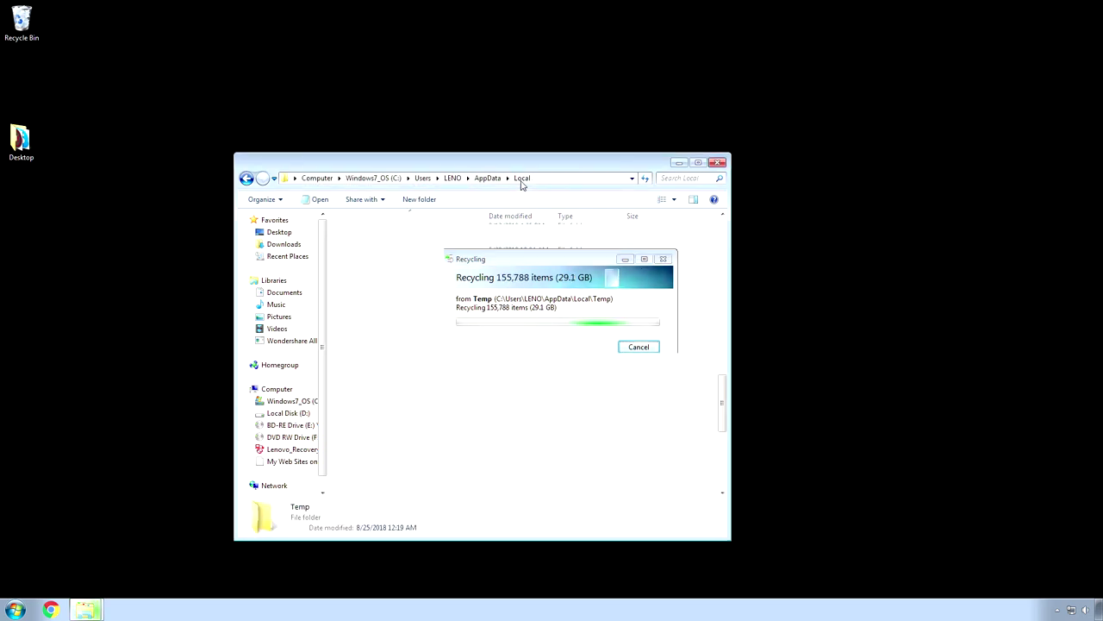
click(519, 263)
drag(519, 263, 794, 319)
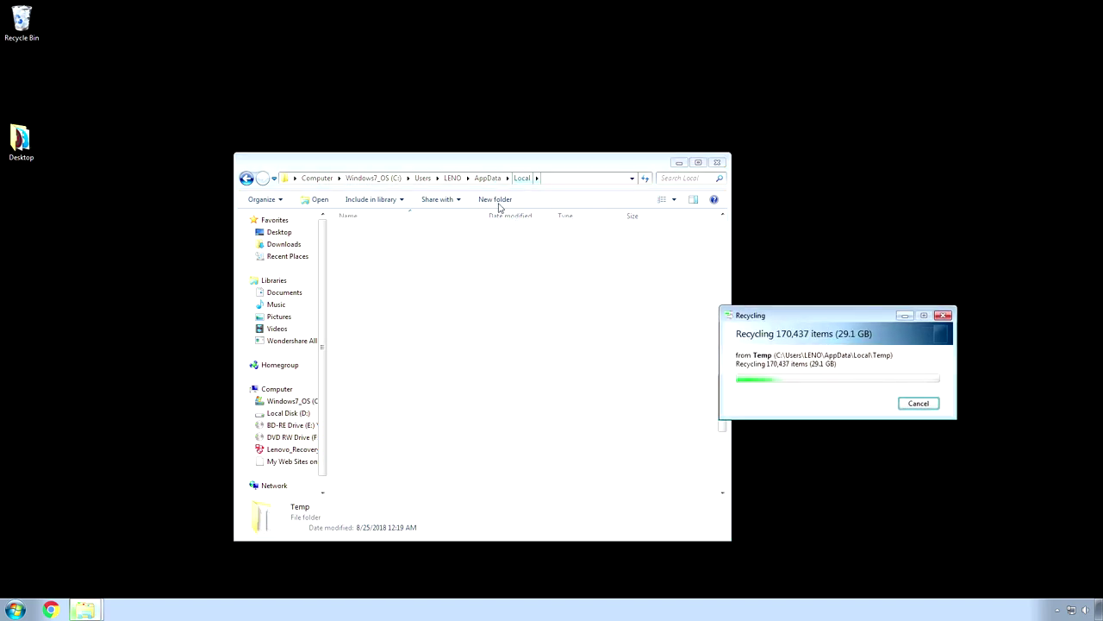
- Create a shortcut to the Temp folder, place it on the desktop, and close Explorer
right_click(373, 495)
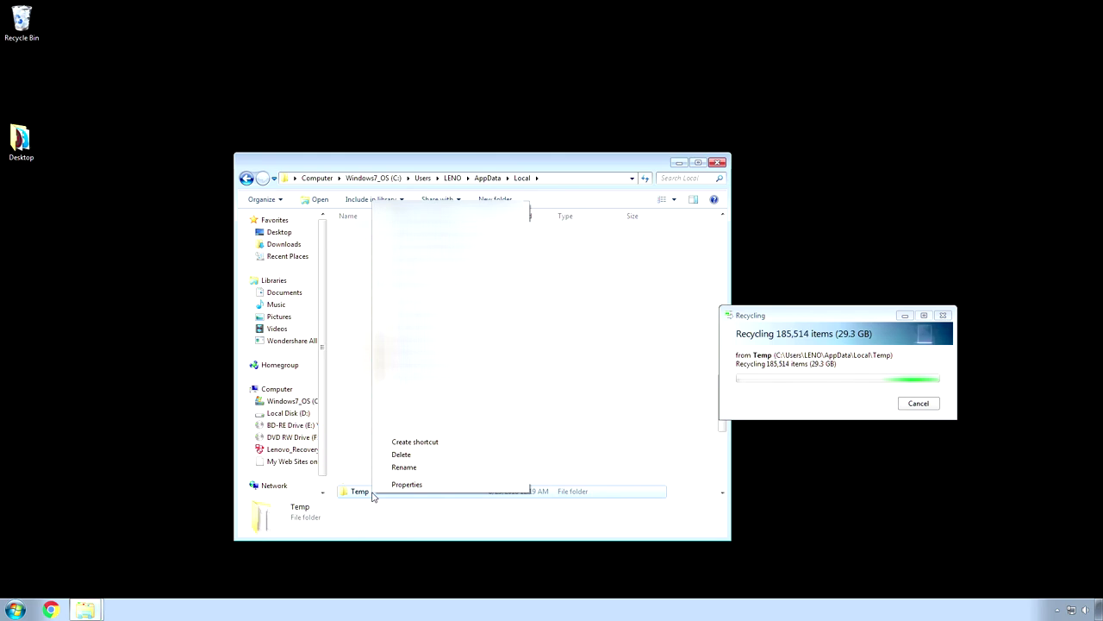
click(417, 443)
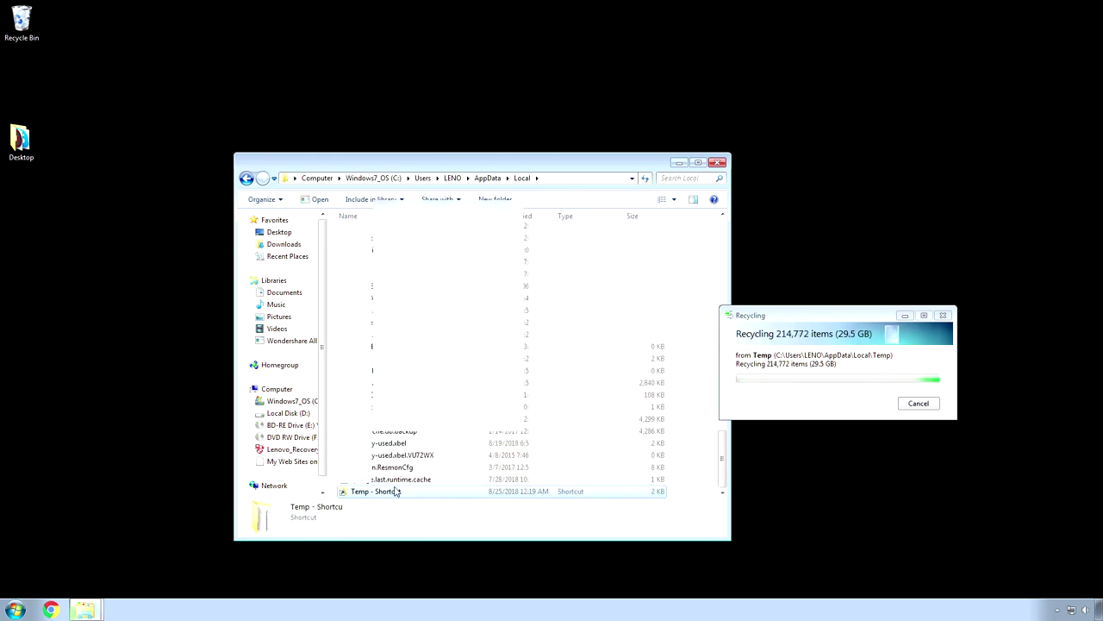
drag(396, 494, 110, 274)
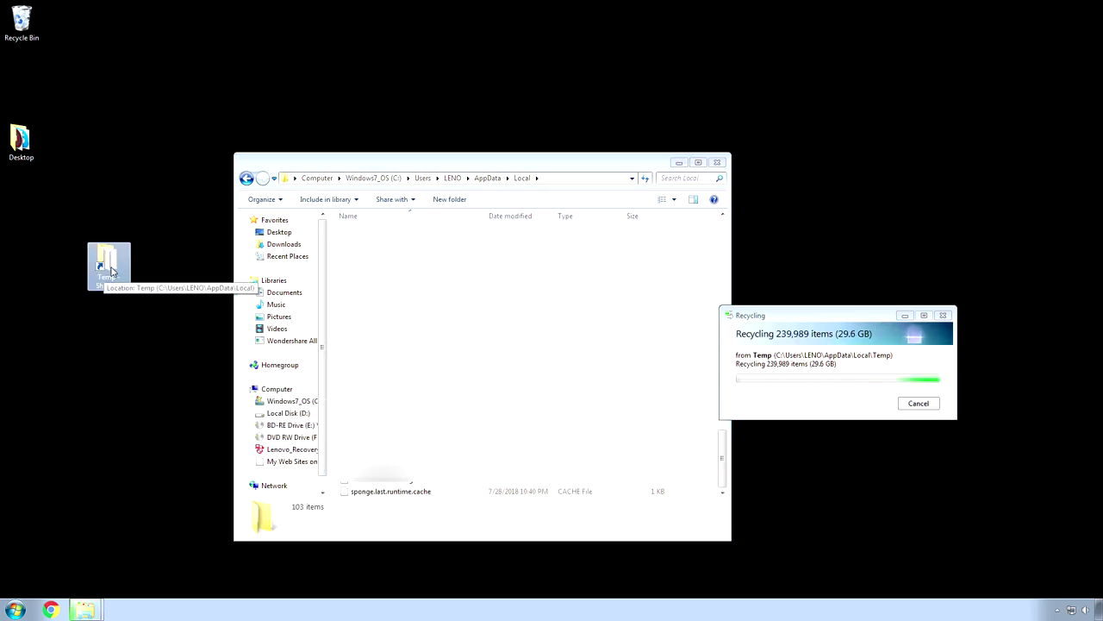
click(715, 165)
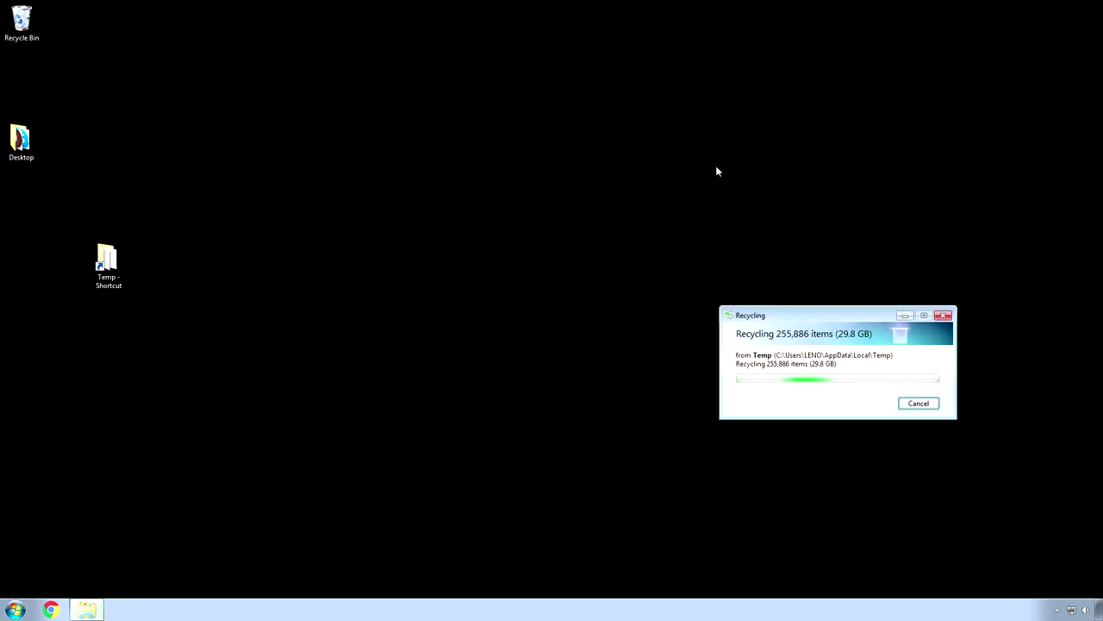
- Move the recycling progress dialog aside and let the Temp cleanup finish
drag(804, 314, 421, 258)
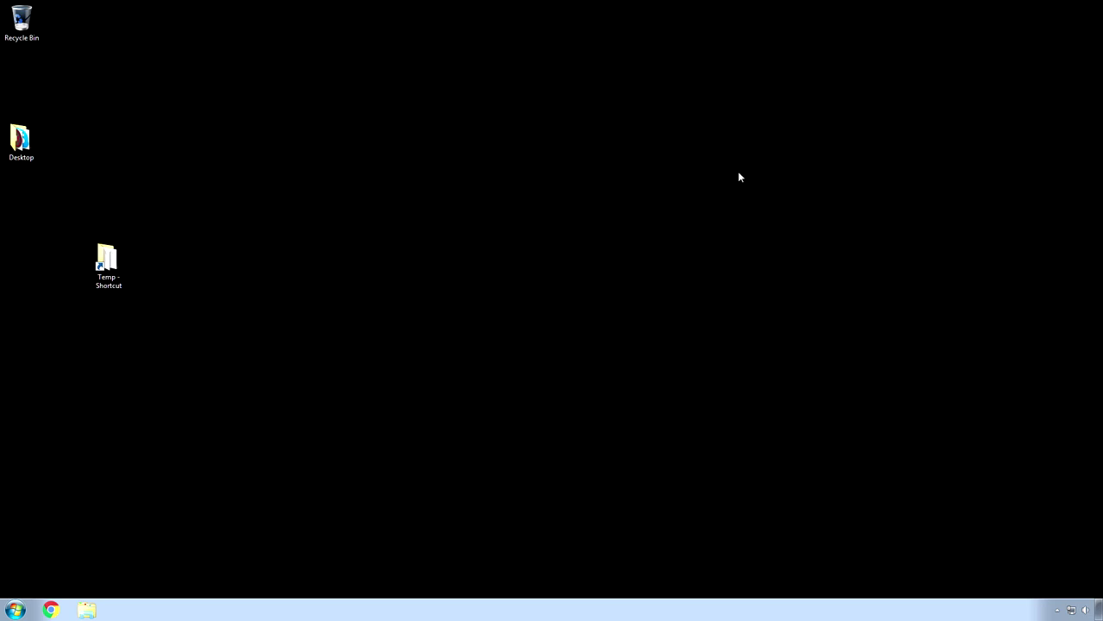
click(16, 609)
right_click(182, 411)
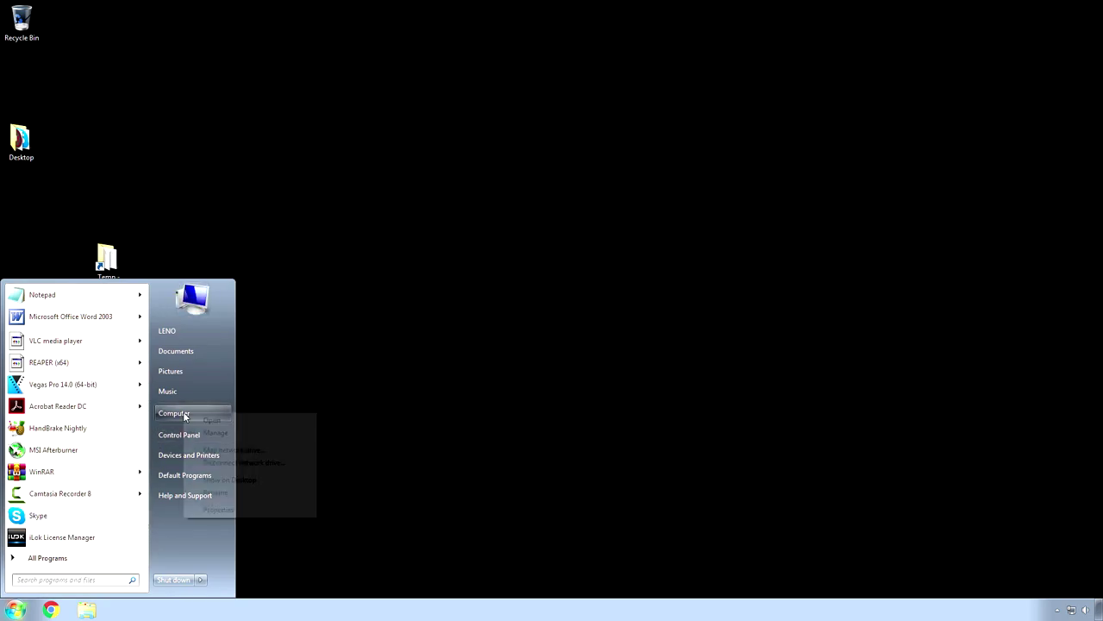
click(230, 508)
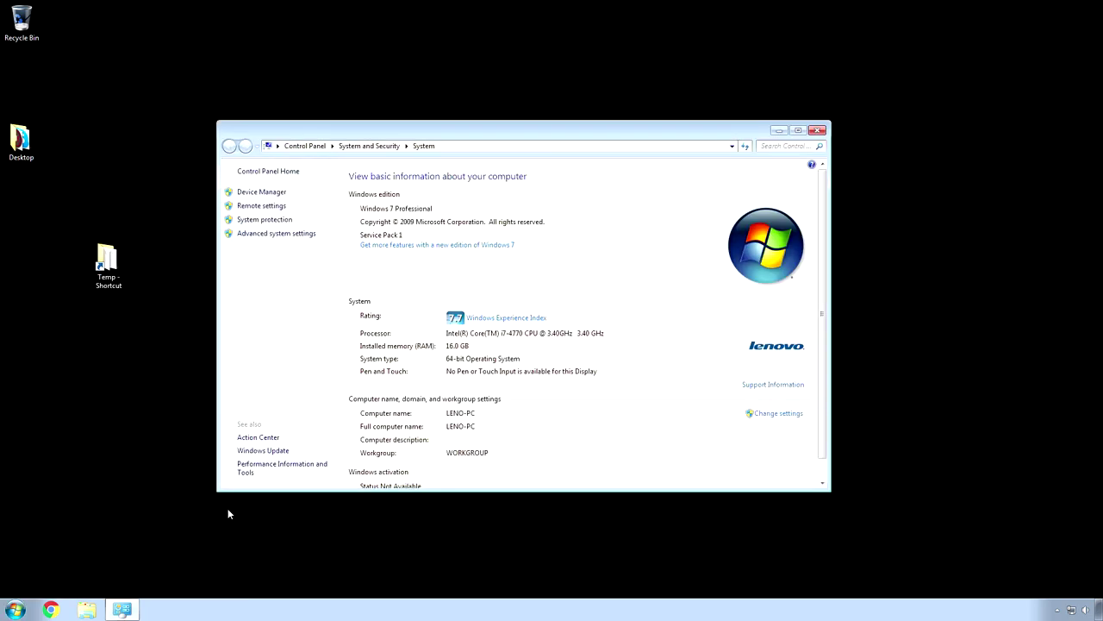
click(277, 234)
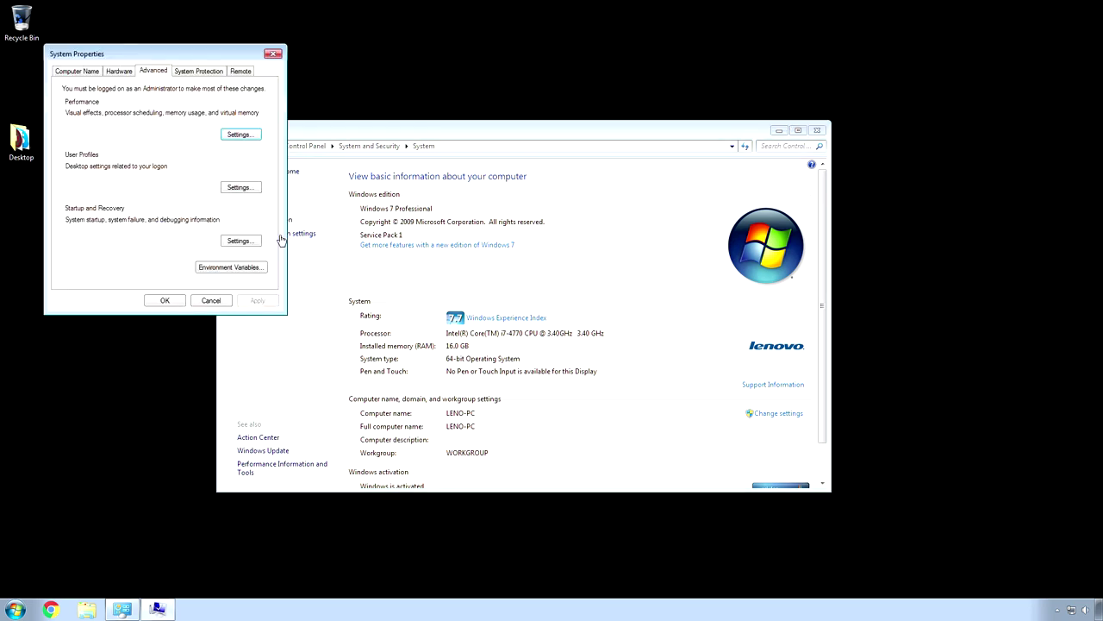
click(817, 129)
drag(179, 54, 511, 201)
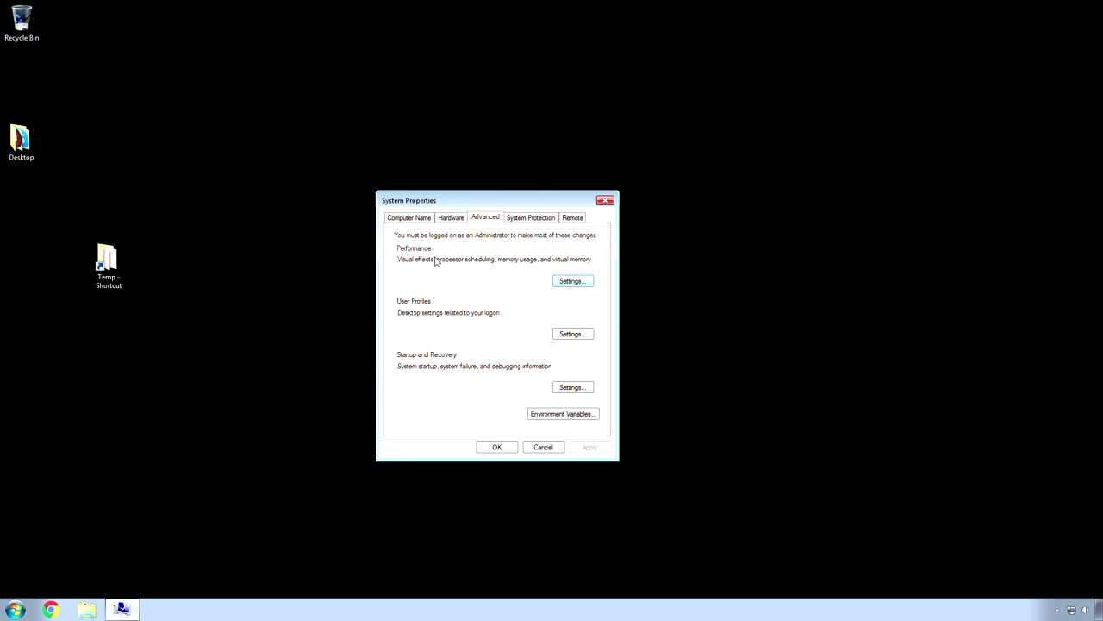
click(569, 283)
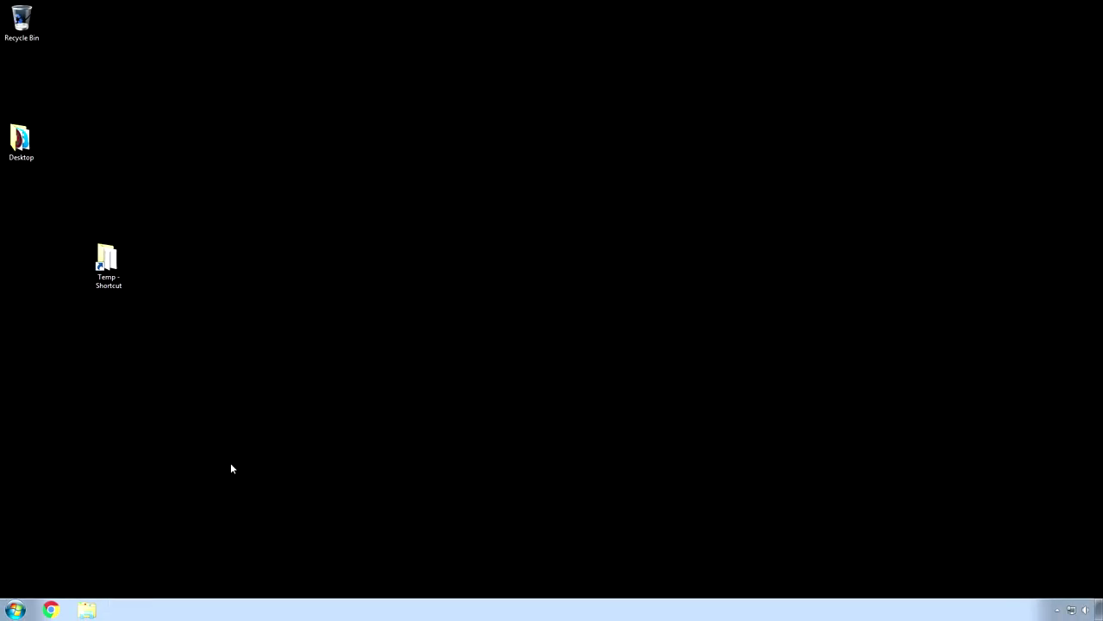
- Open Device Manager from System and Security, expand Disk drives, and right-click the Samsung SSD
click(15, 609)
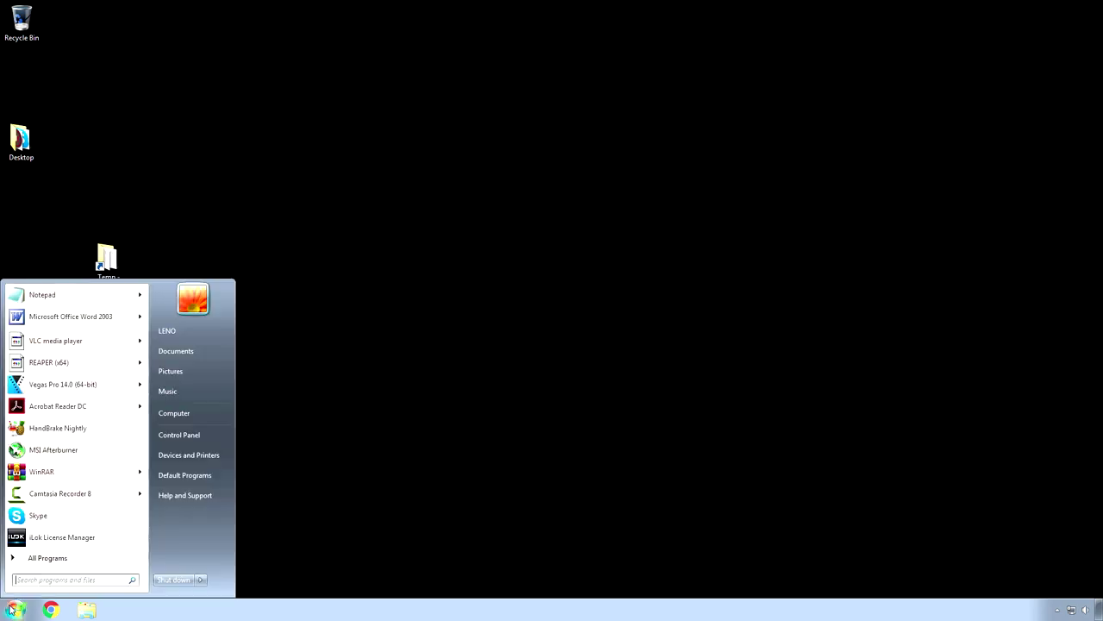
click(184, 436)
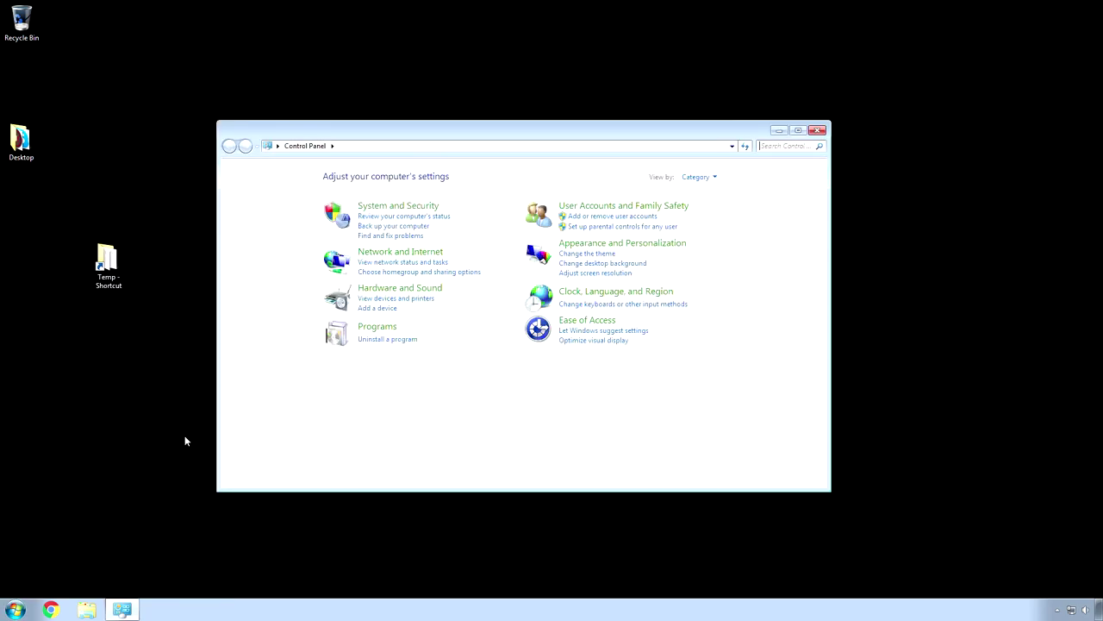
click(390, 206)
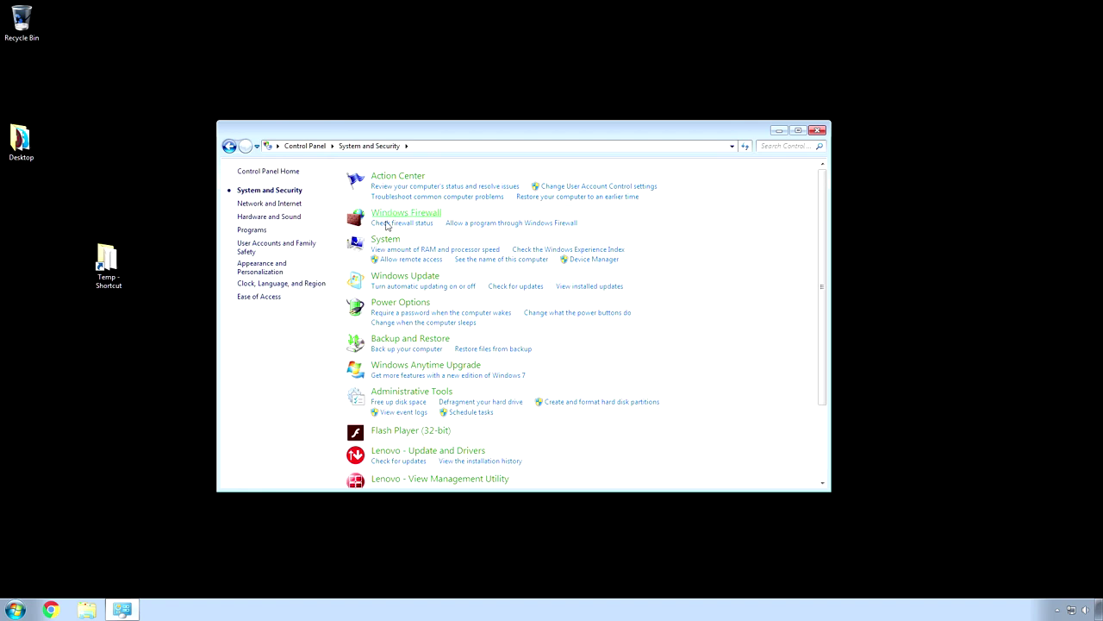
click(595, 260)
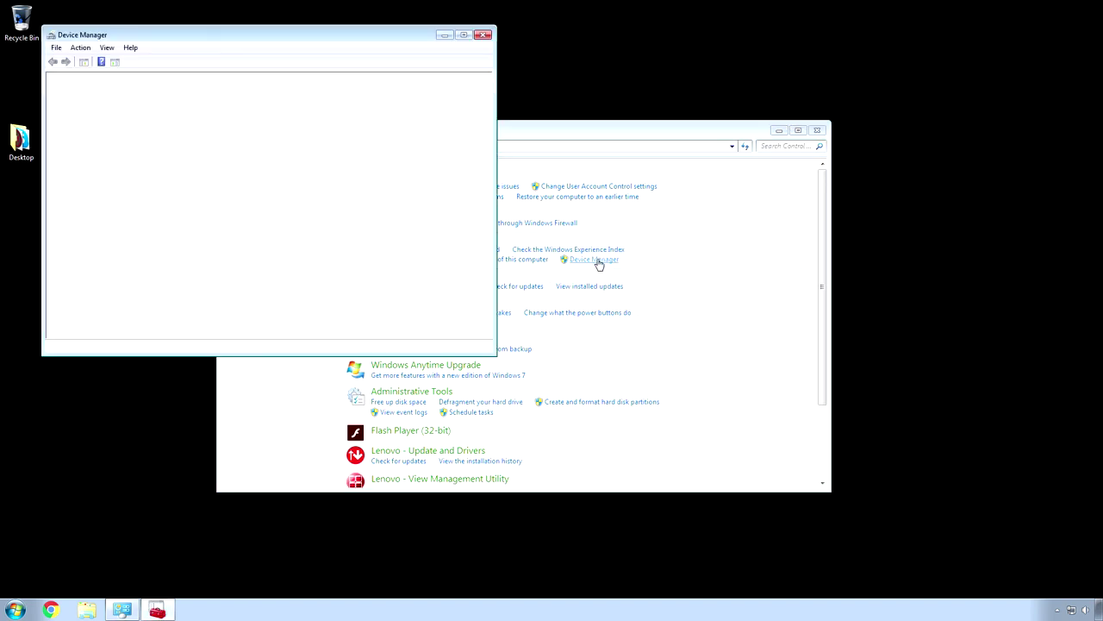
drag(212, 37, 388, 186)
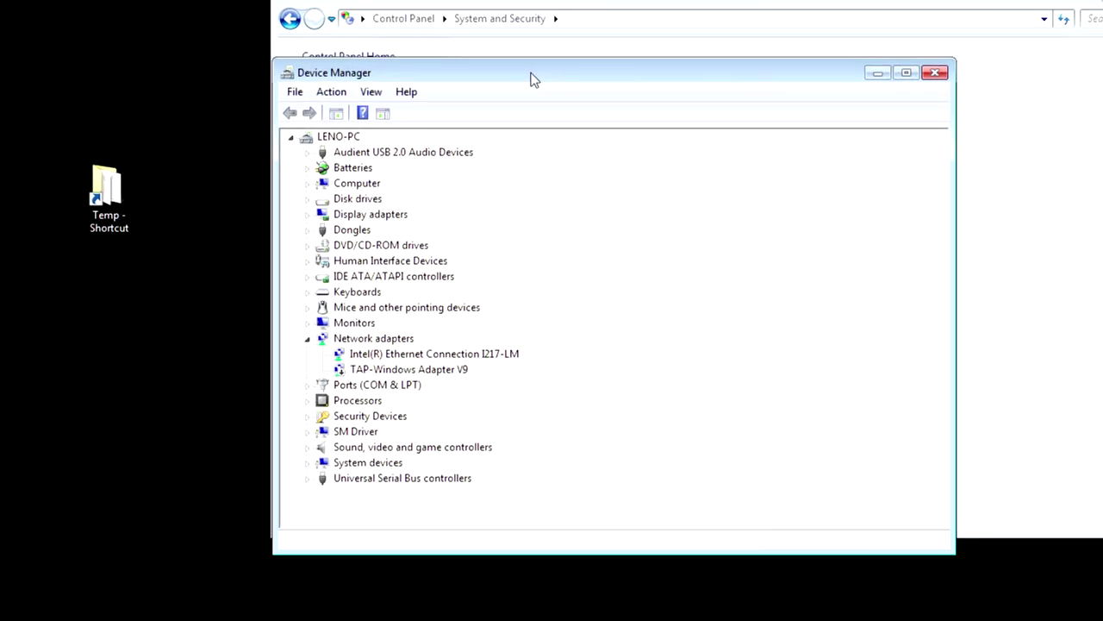
click(307, 200)
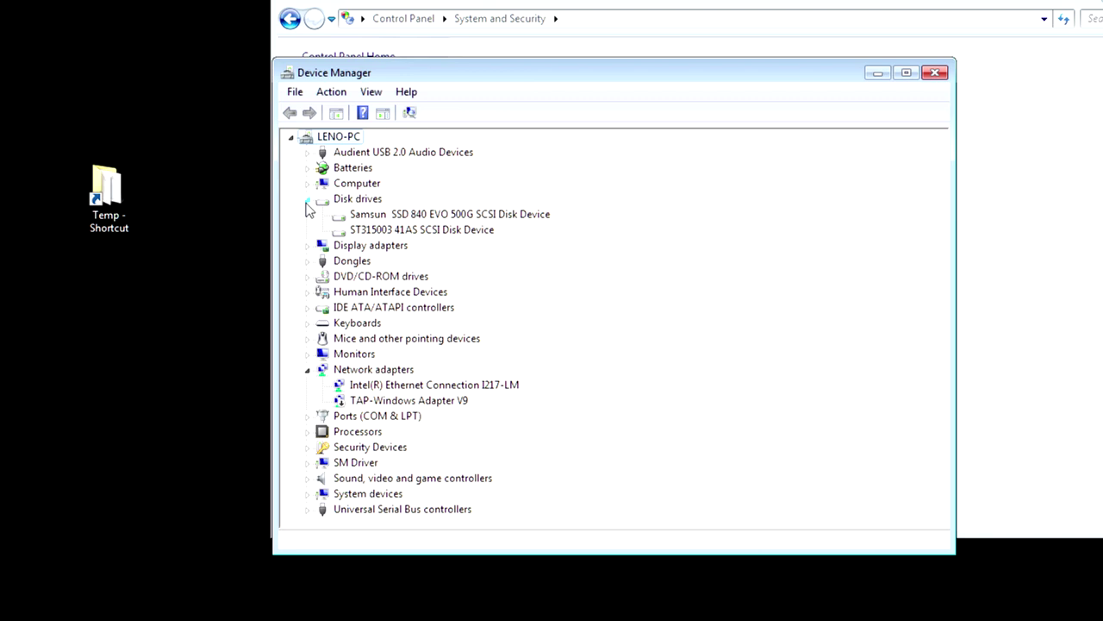
right_click(395, 217)
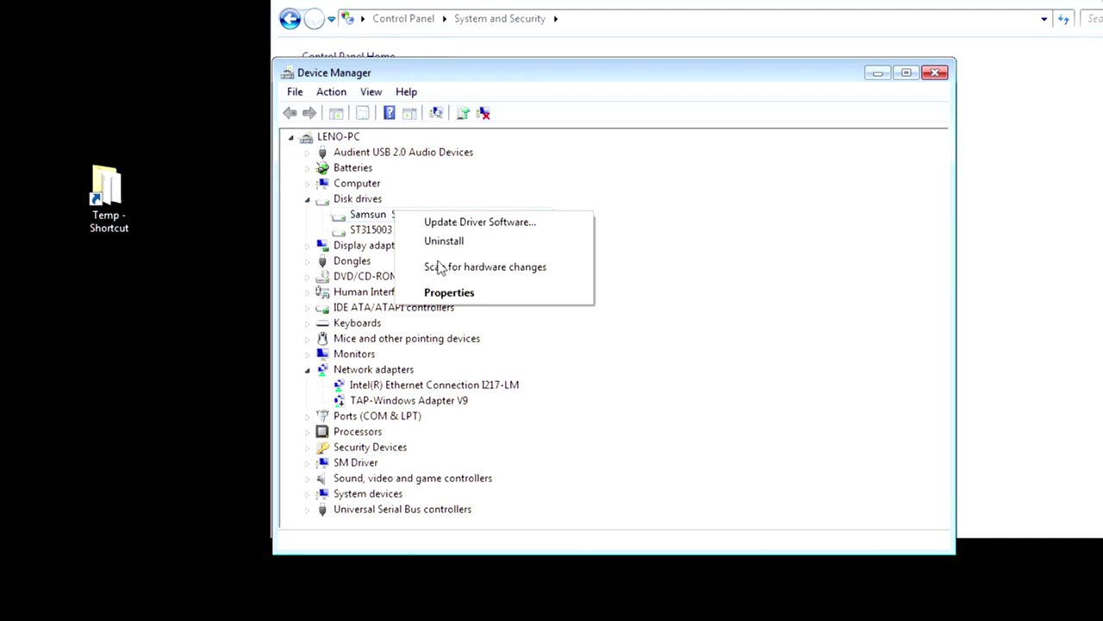
- Check the Samsung SSD's Policies tab shows write caching enabled, then cancel without changes
click(449, 293)
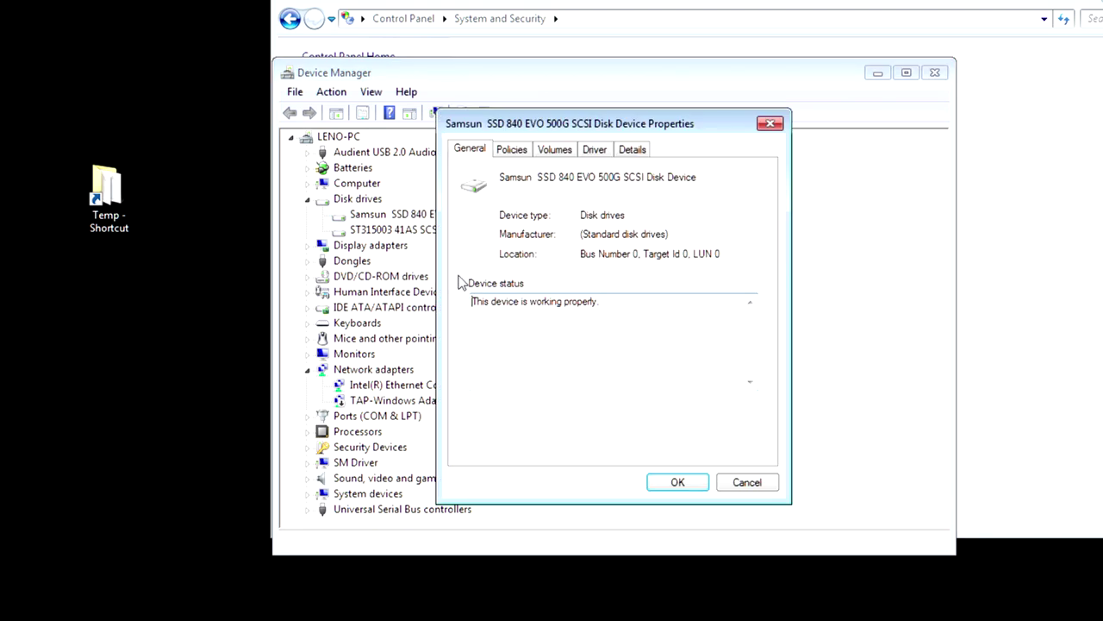
click(513, 152)
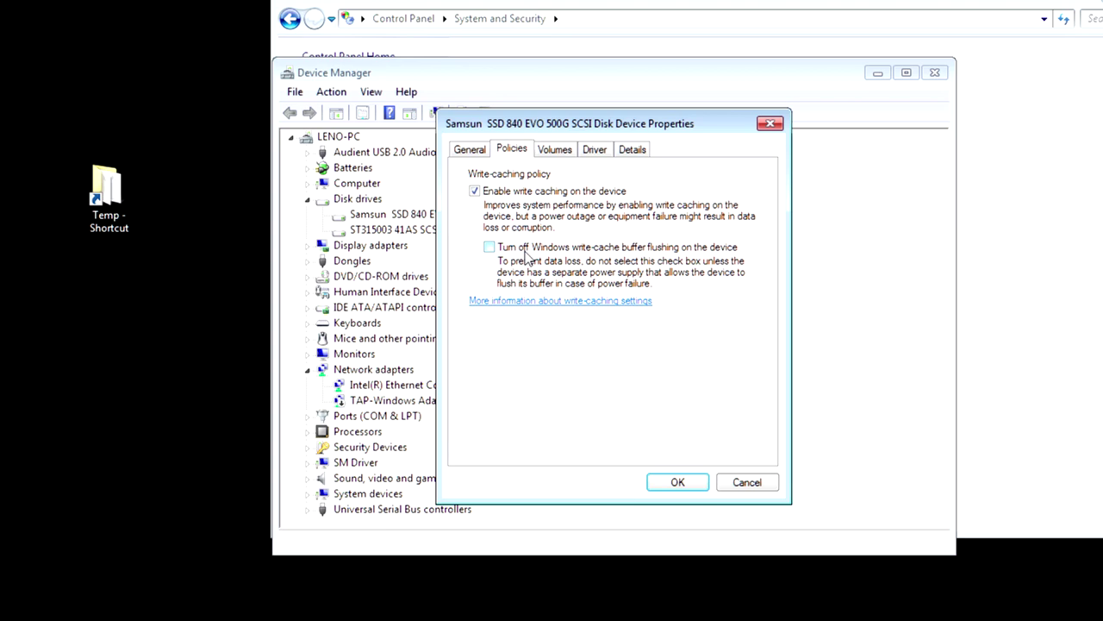
click(746, 482)
- Check the ST315003 disk's write-caching policies and close its properties without changes
right_click(440, 232)
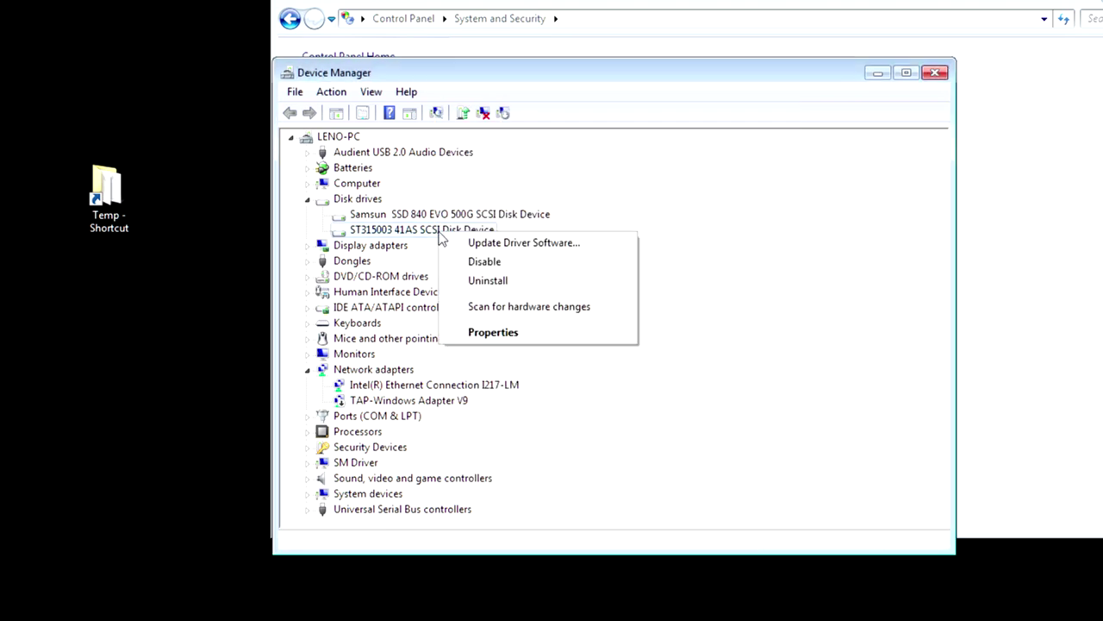
click(493, 332)
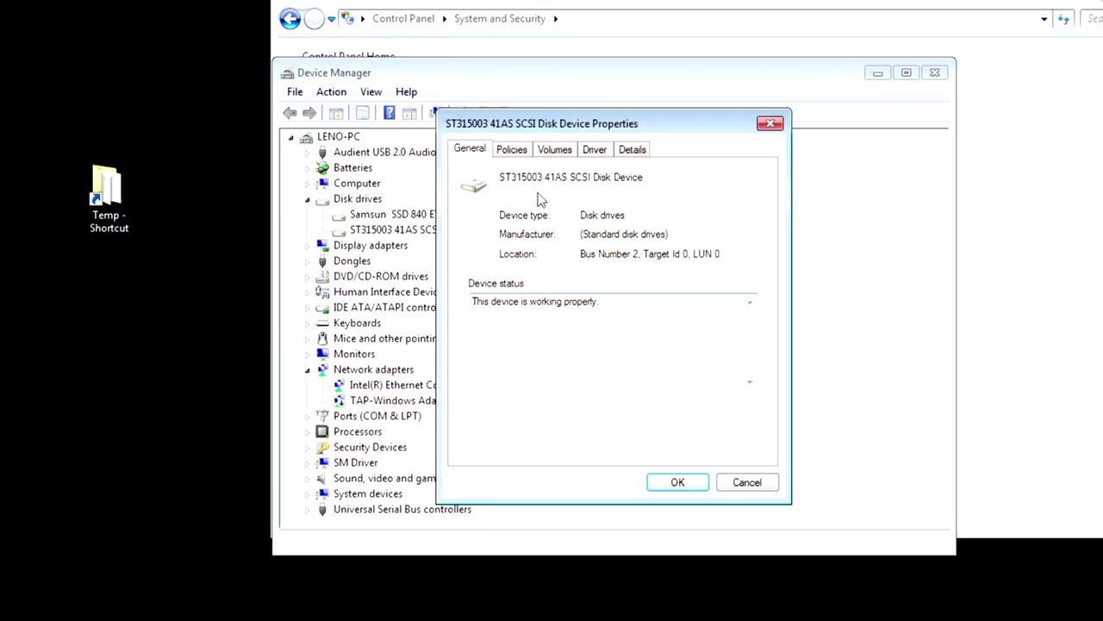
click(511, 149)
click(746, 482)
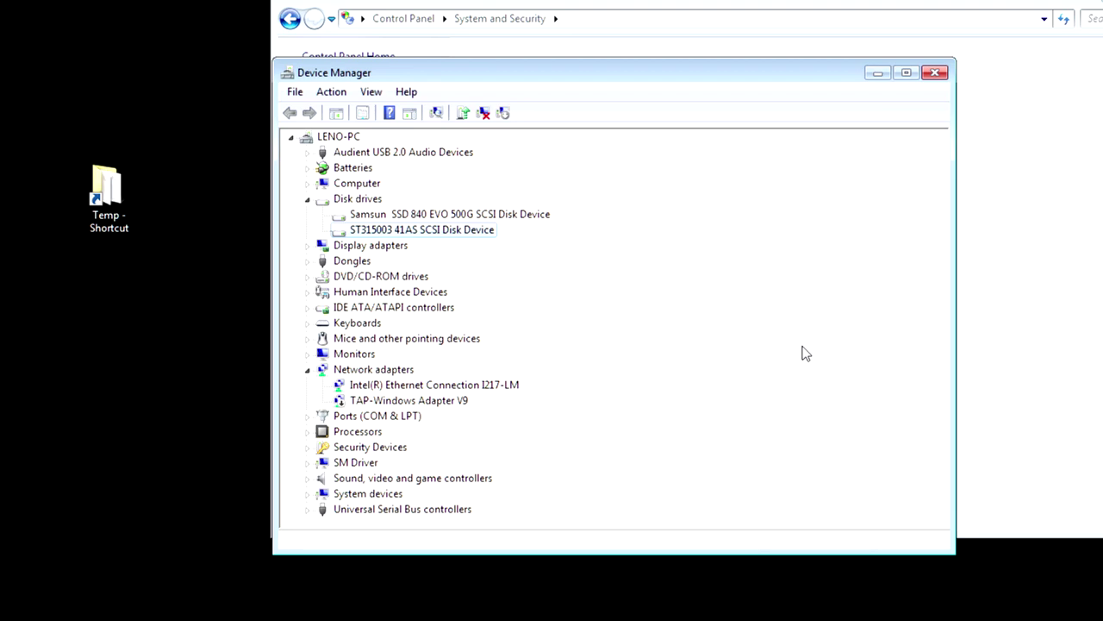
- Close Device Manager and Control Panel, then launch msconfig from the Start search
click(935, 72)
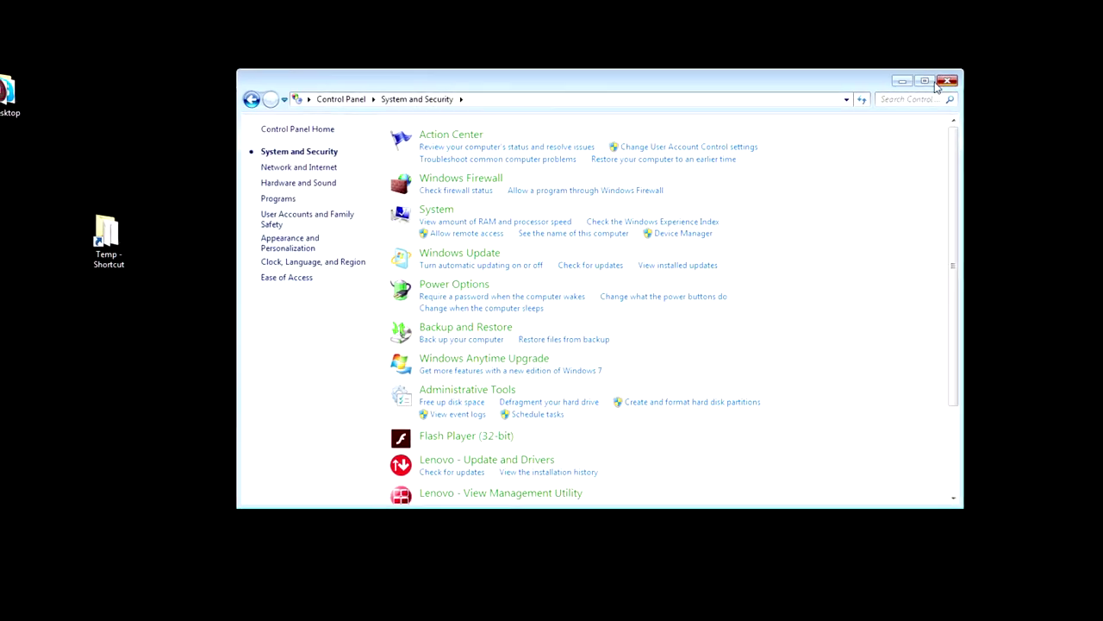
click(939, 82)
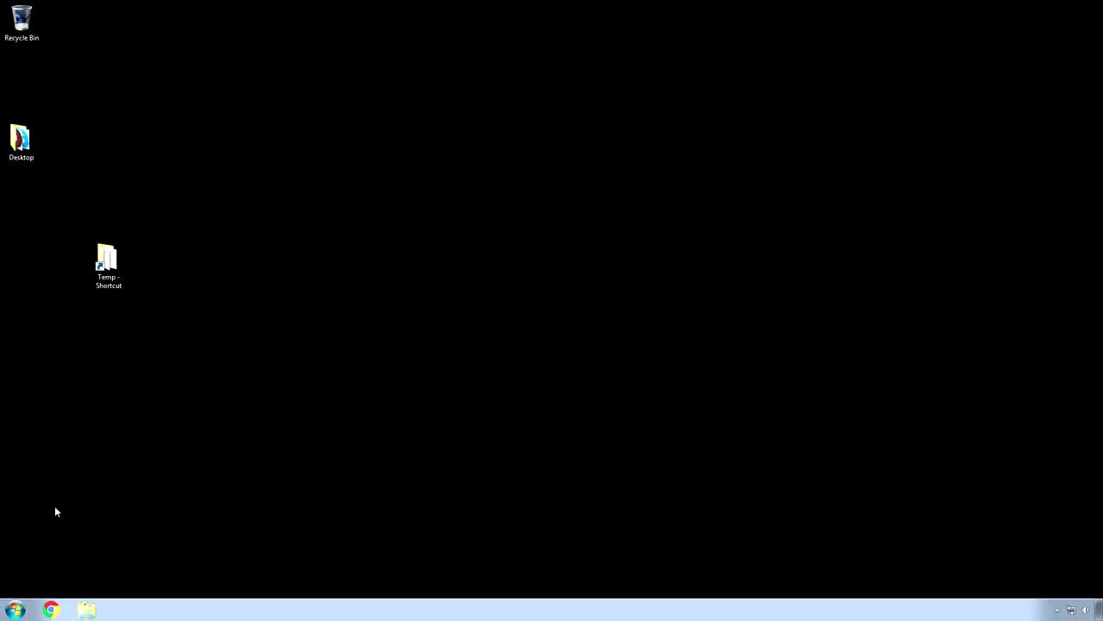
click(15, 610)
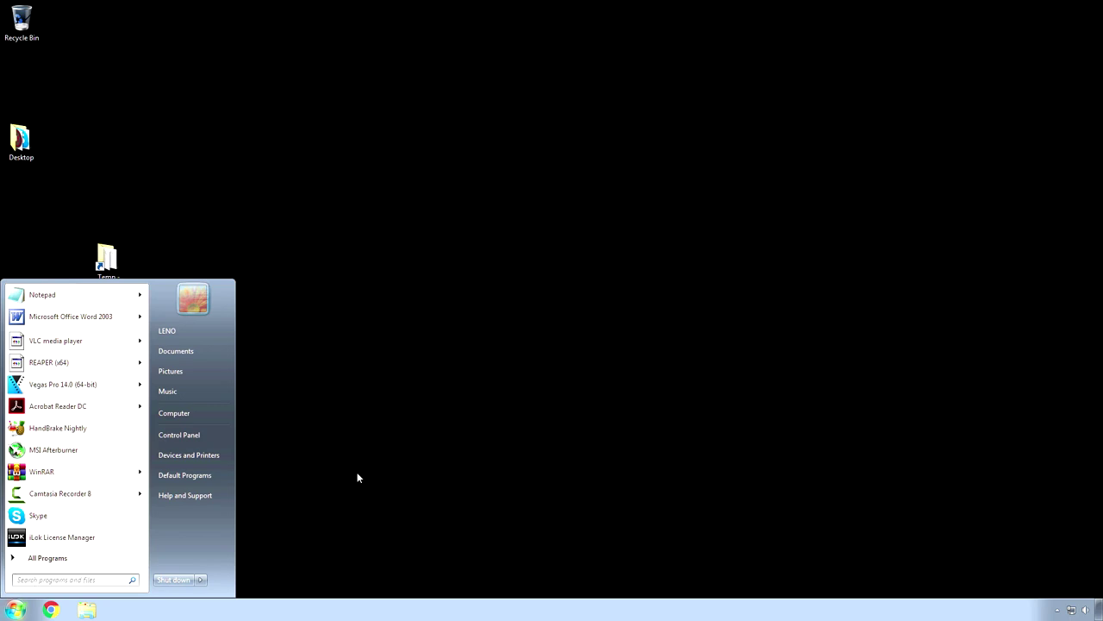
text(ms)
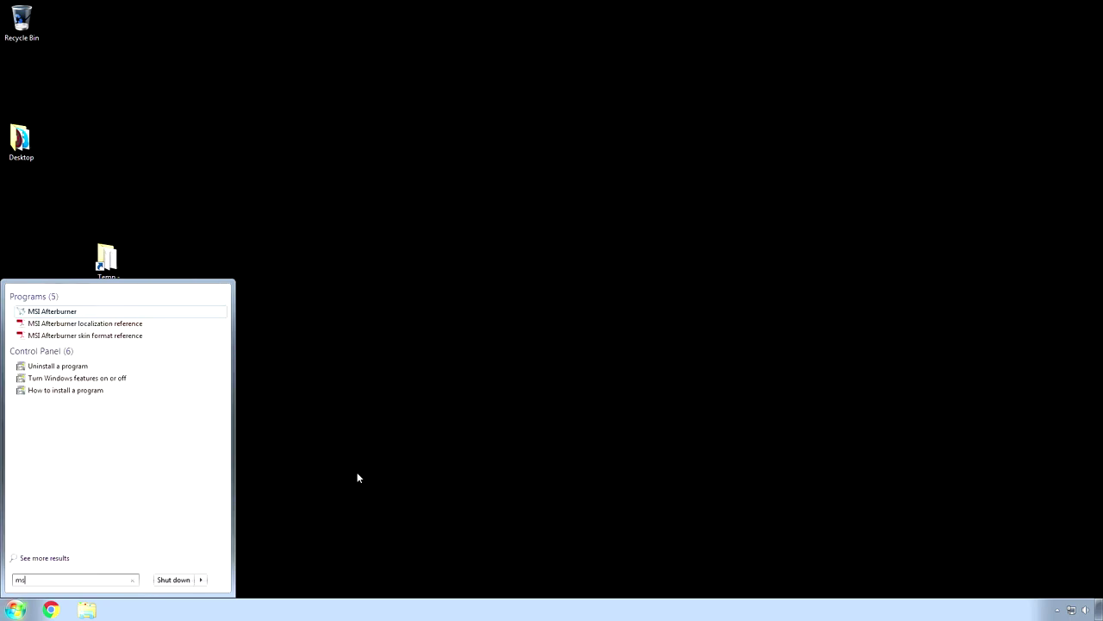
text(config)
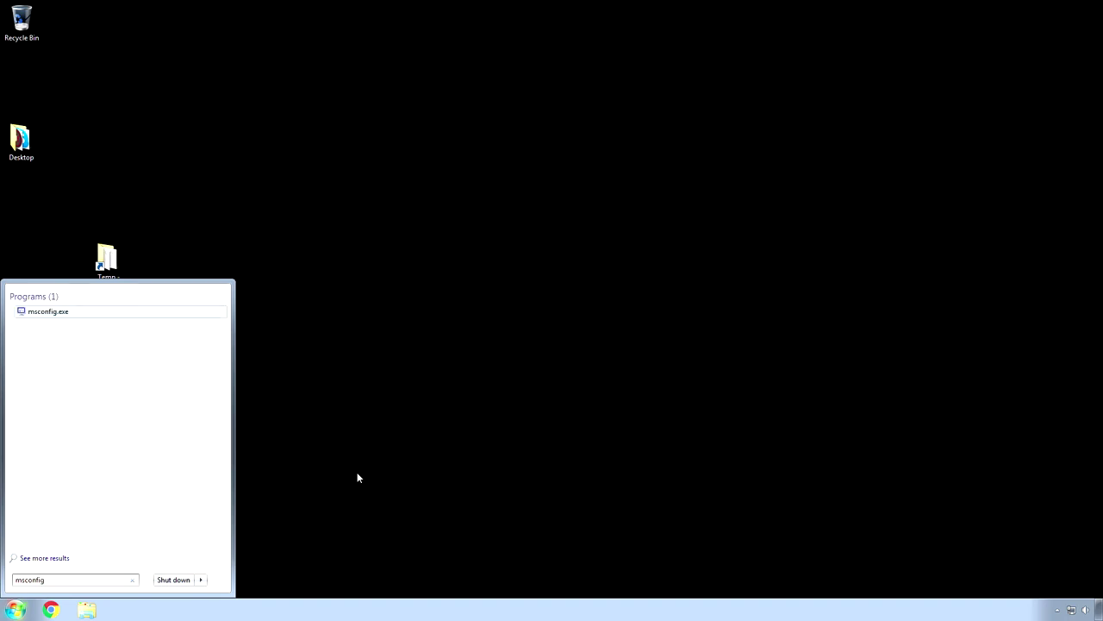
click(74, 314)
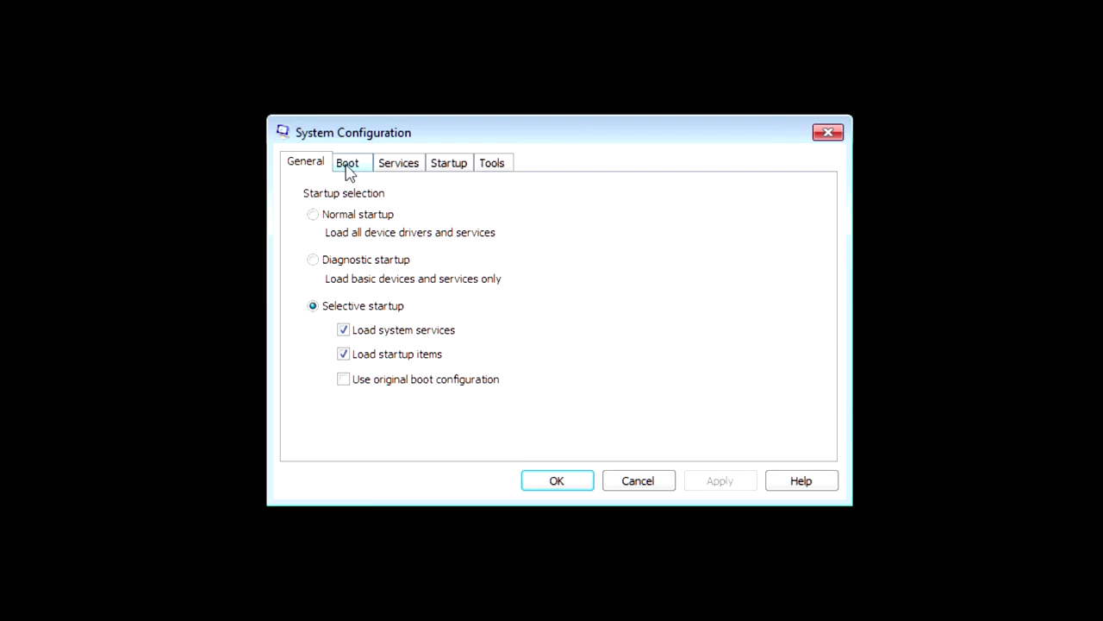
- Review the Boot, Services, Startup and Tools tabs of System Configuration, then accept with OK
click(349, 167)
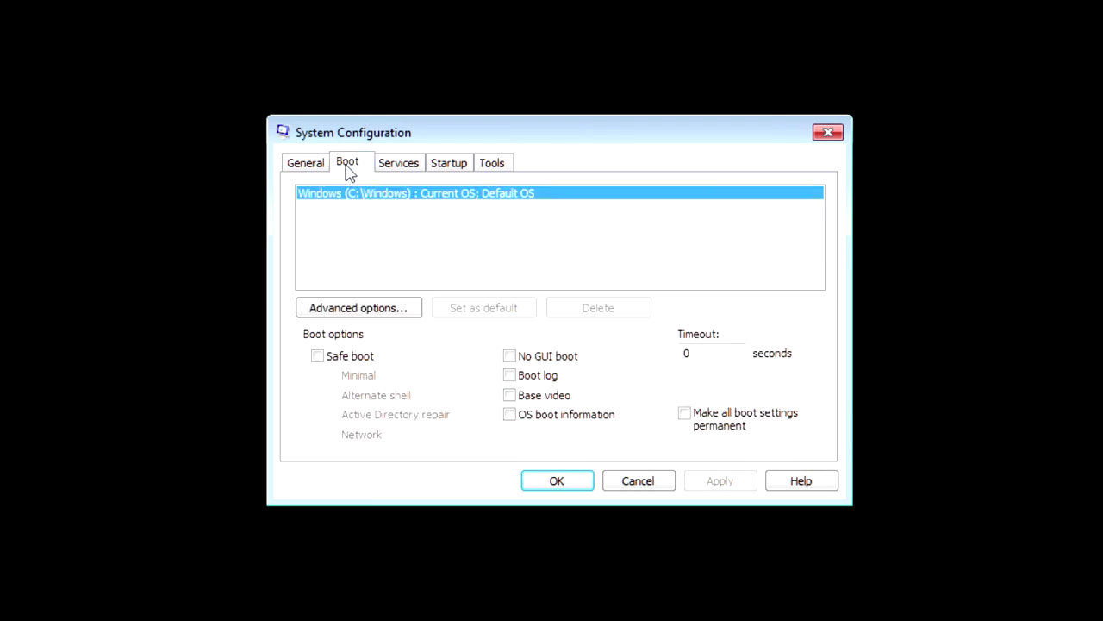
click(411, 170)
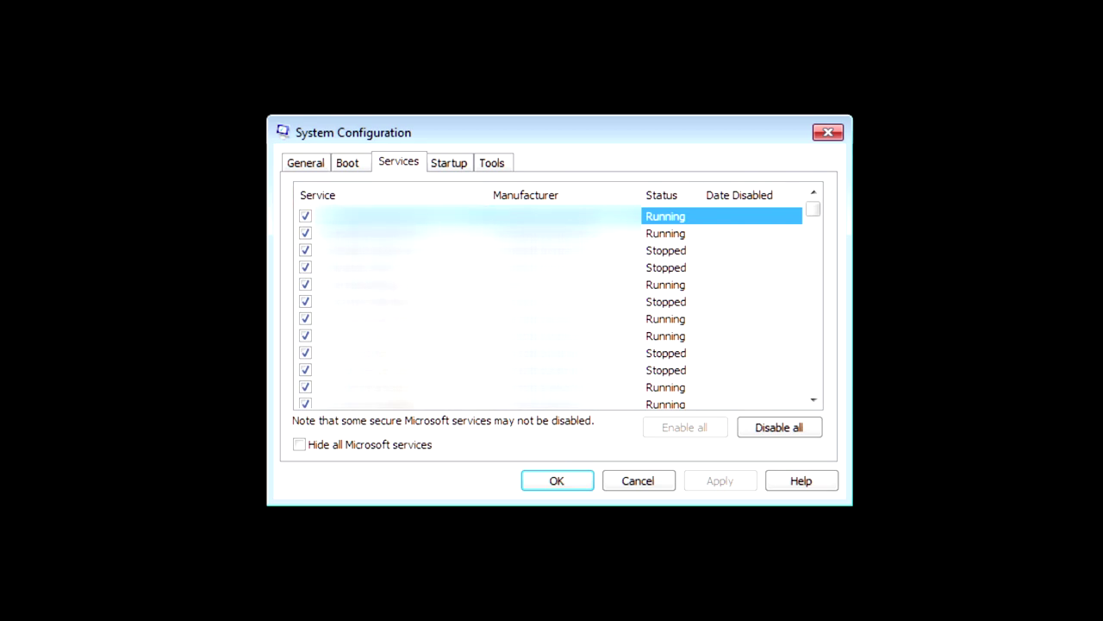
click(449, 168)
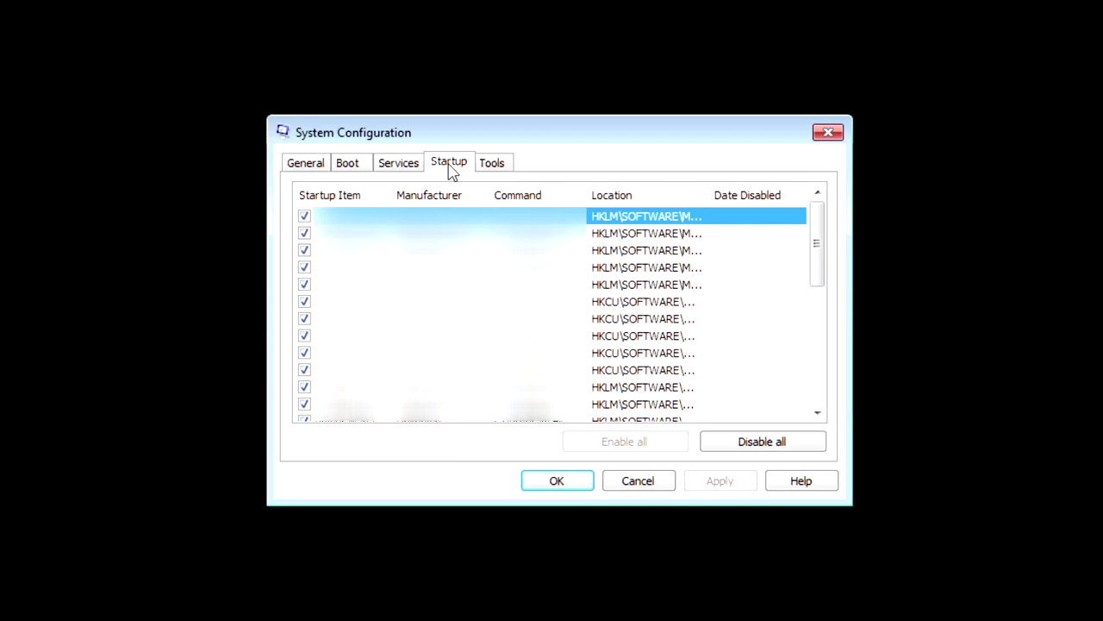
click(493, 162)
click(552, 477)
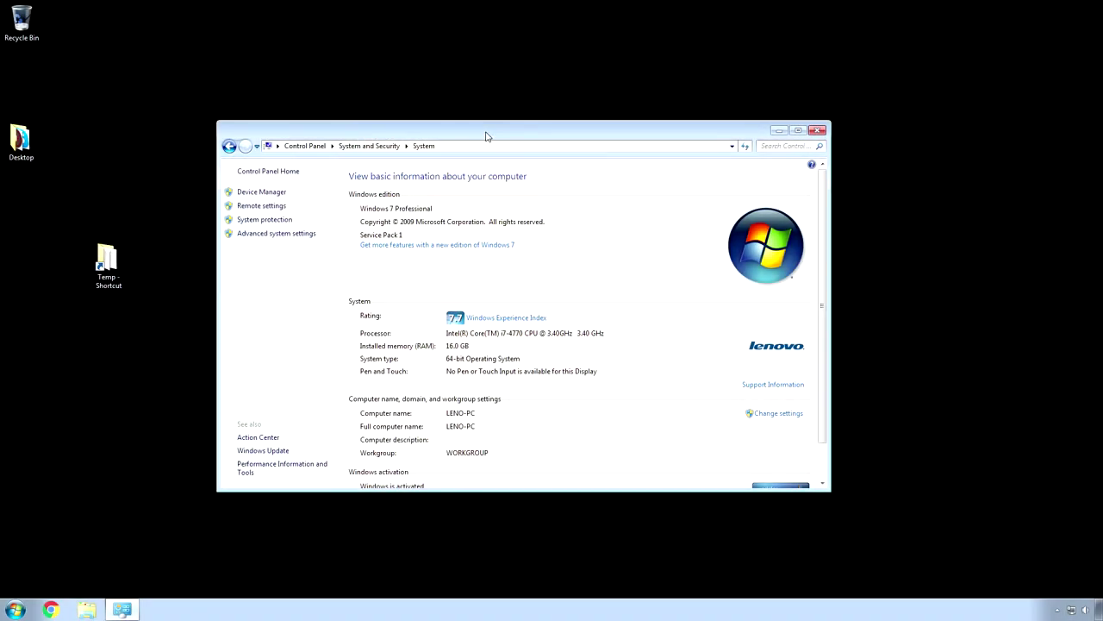
- Set processor scheduling to Background services in Performance Options, then return to Control Panel home
click(273, 234)
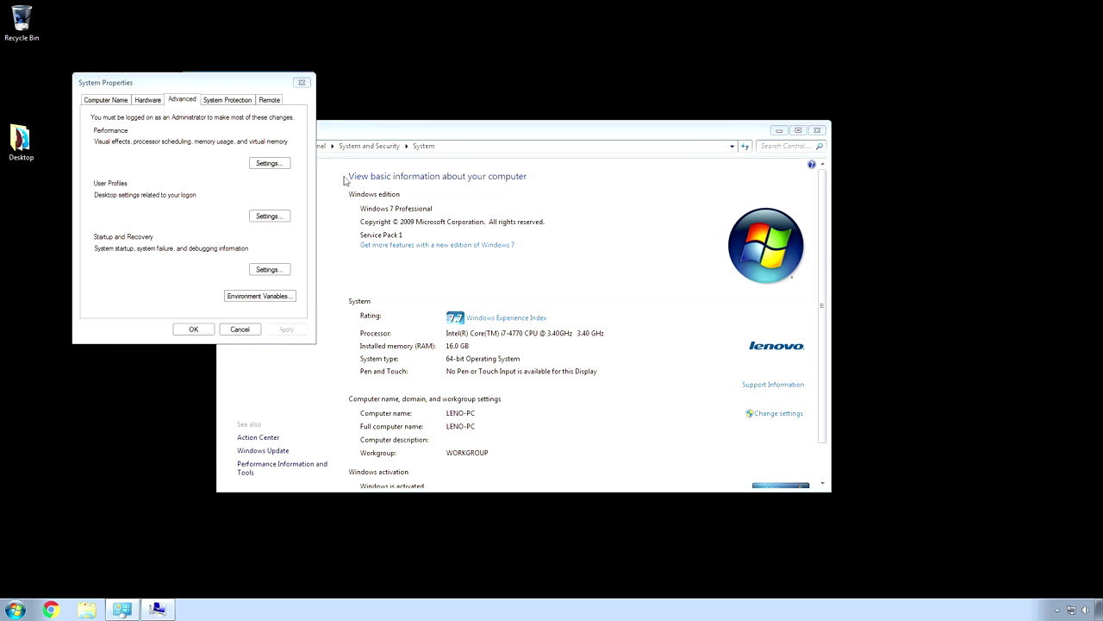
drag(215, 88, 456, 226)
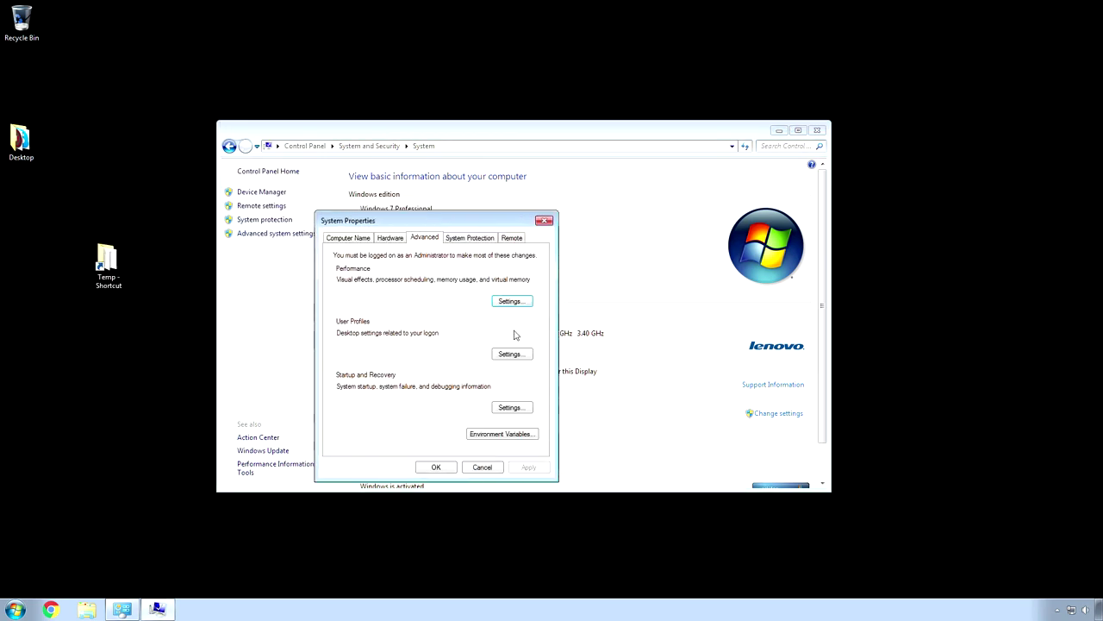
click(511, 301)
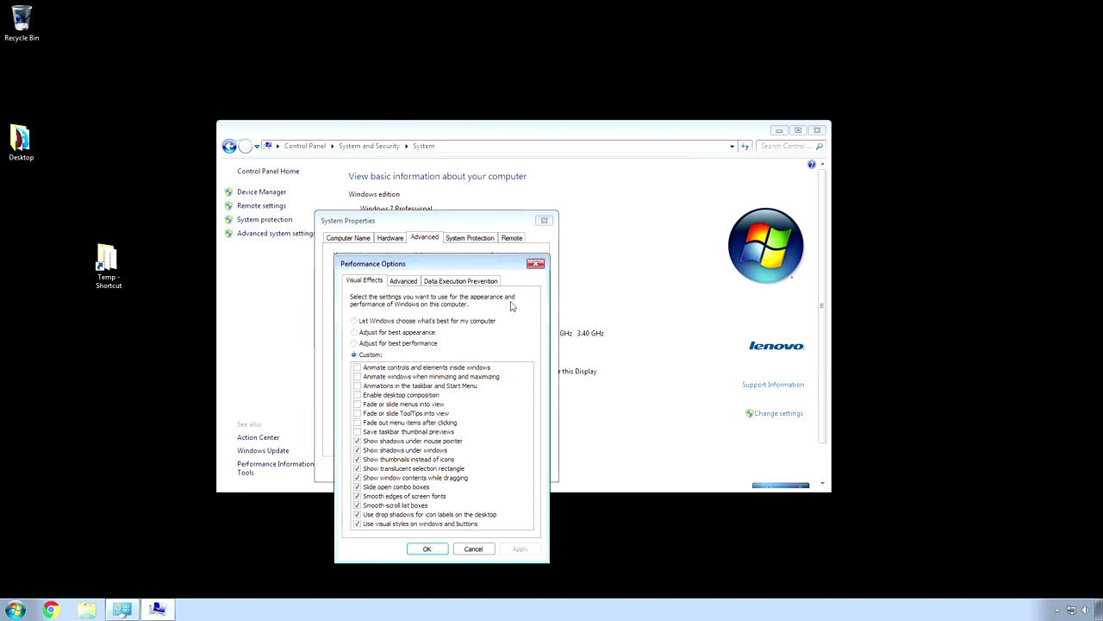
click(403, 281)
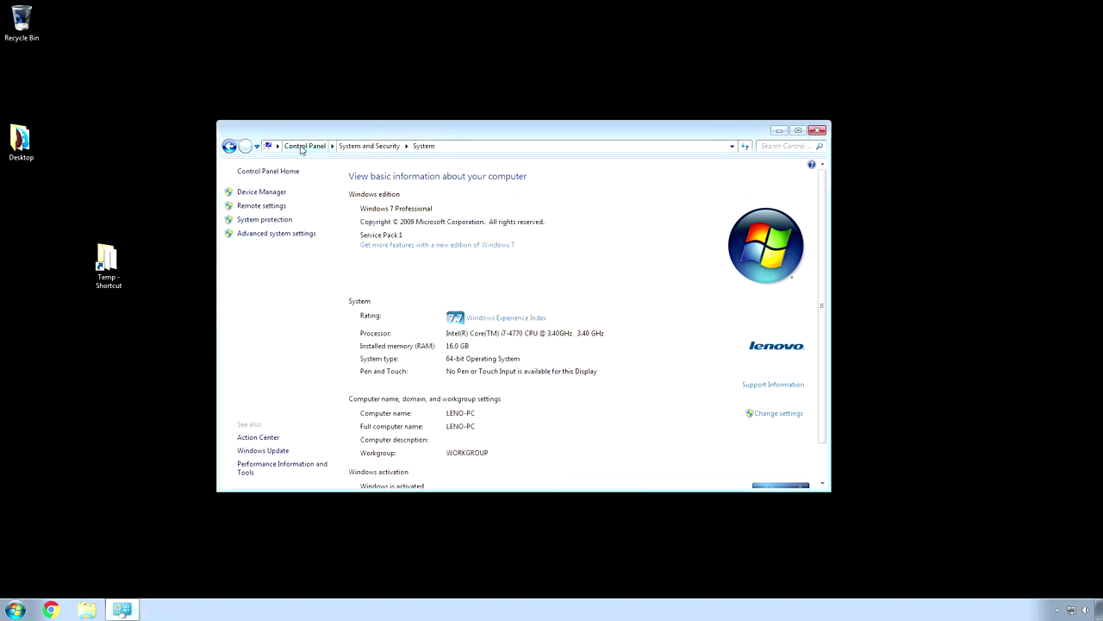
click(301, 146)
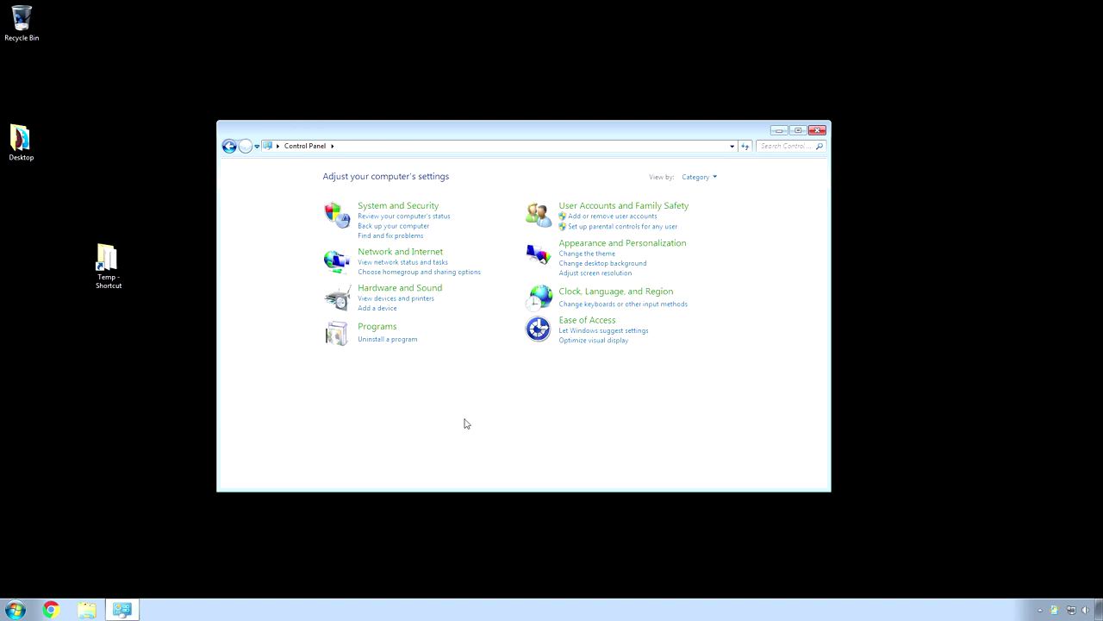
- Uncheck both Exclusive Mode options for the Output 1/2 playback device and apply
click(414, 289)
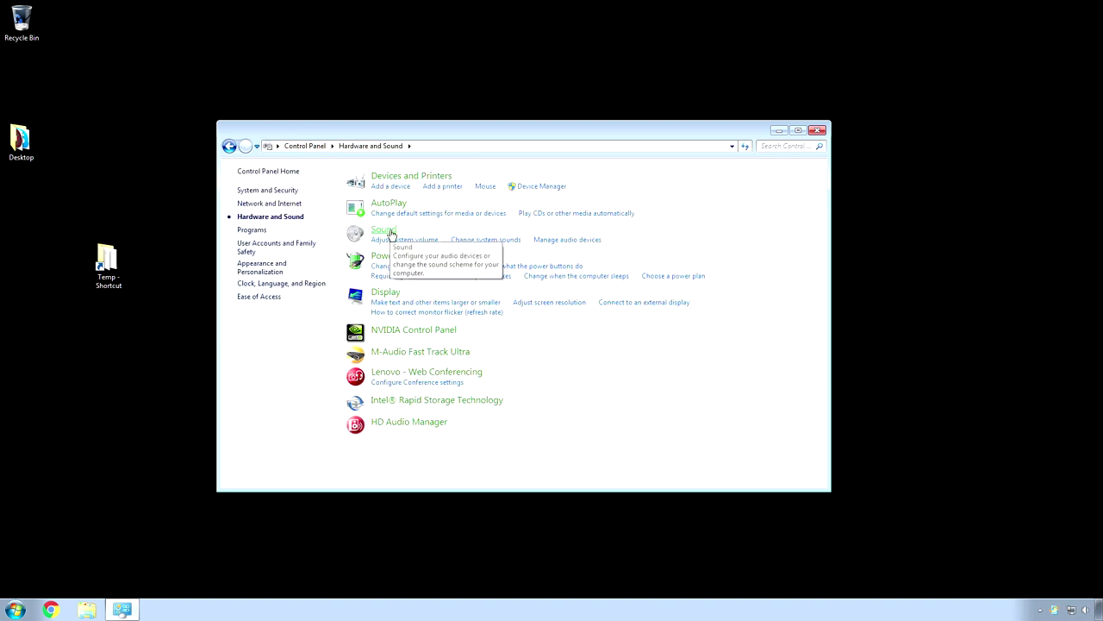
click(383, 230)
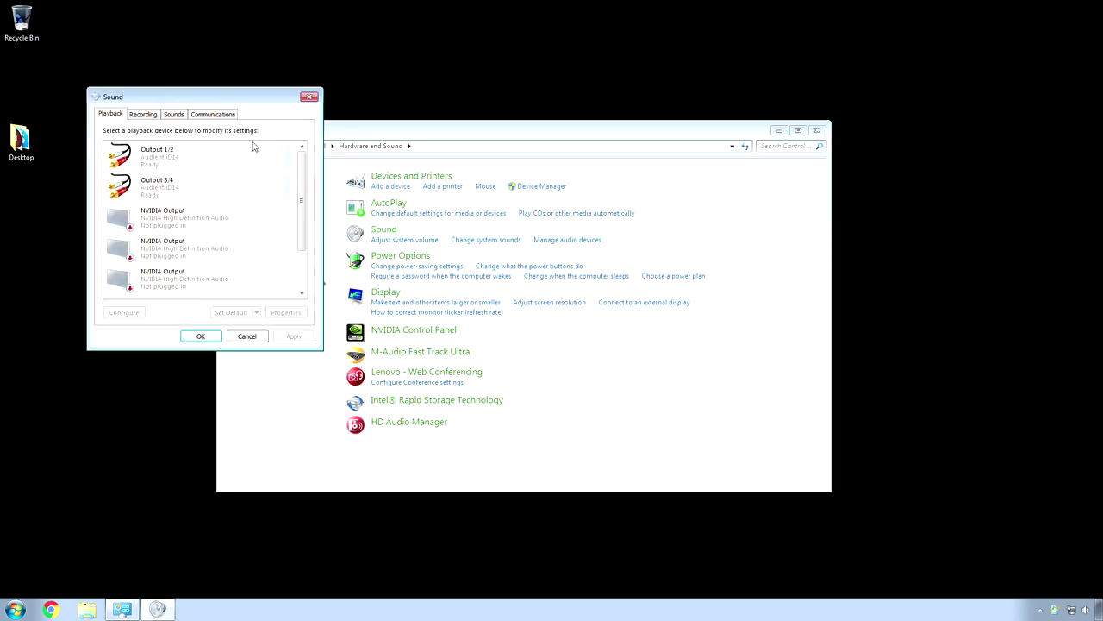
drag(176, 91, 487, 231)
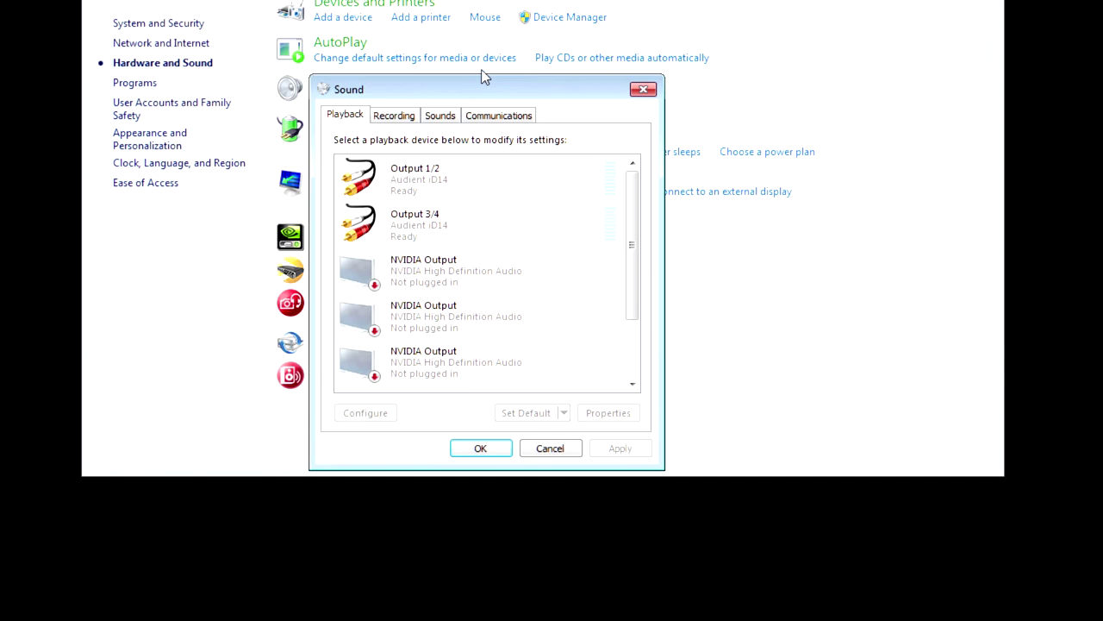
click(446, 197)
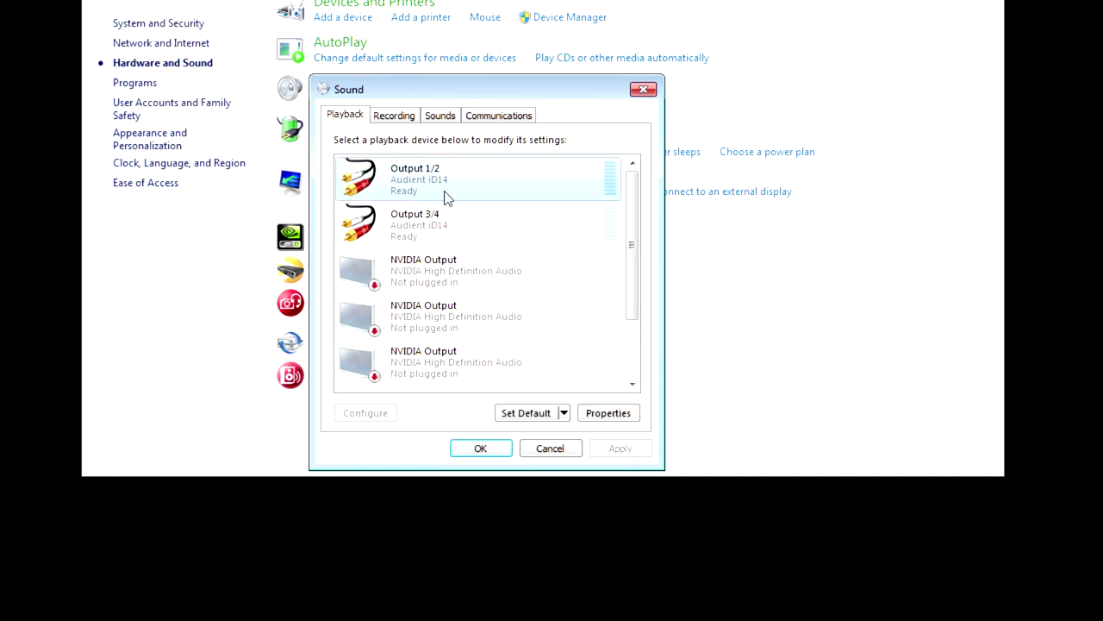
click(618, 419)
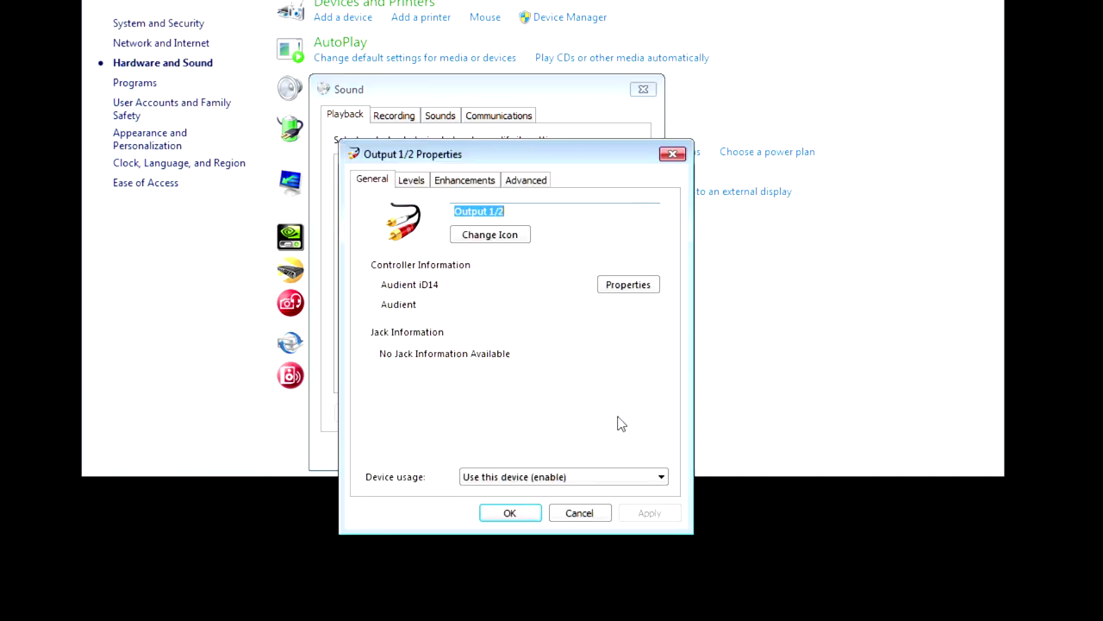
click(528, 180)
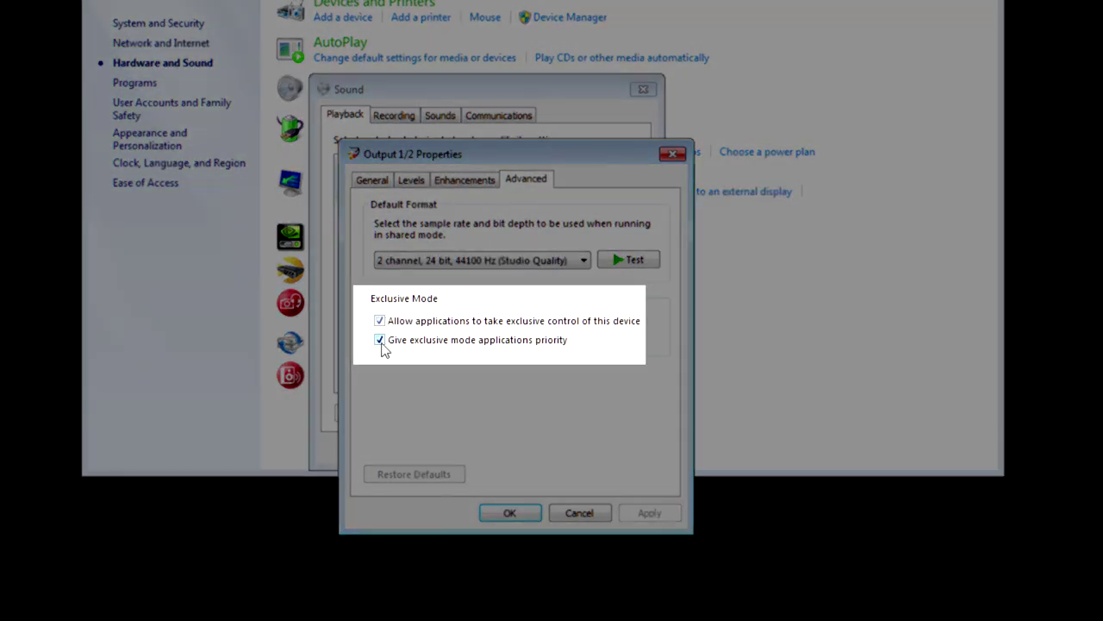
click(381, 341)
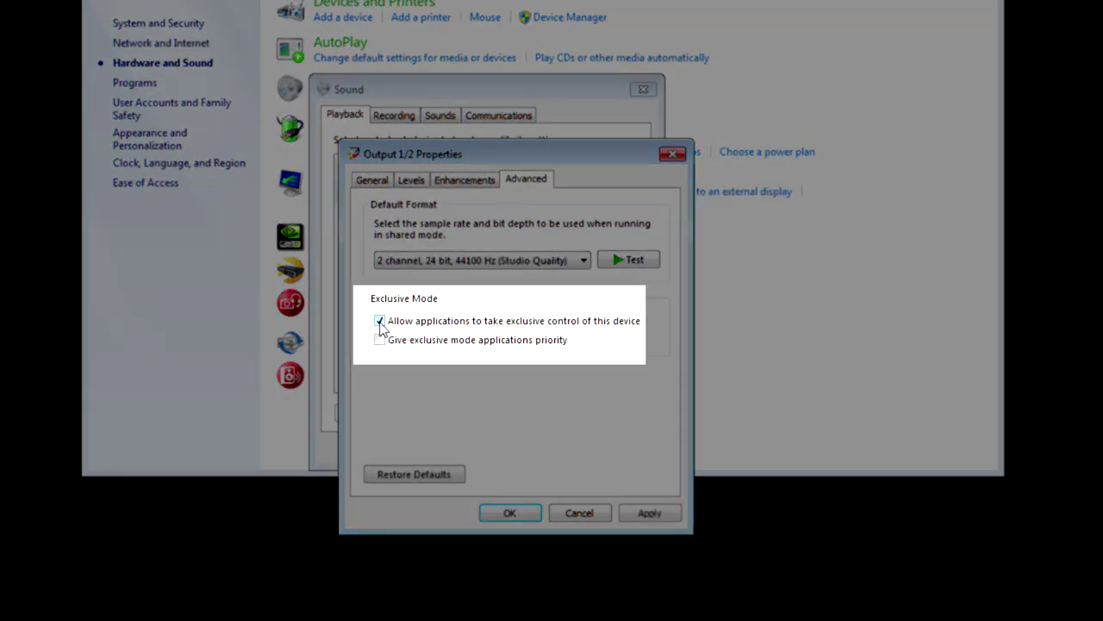
click(380, 321)
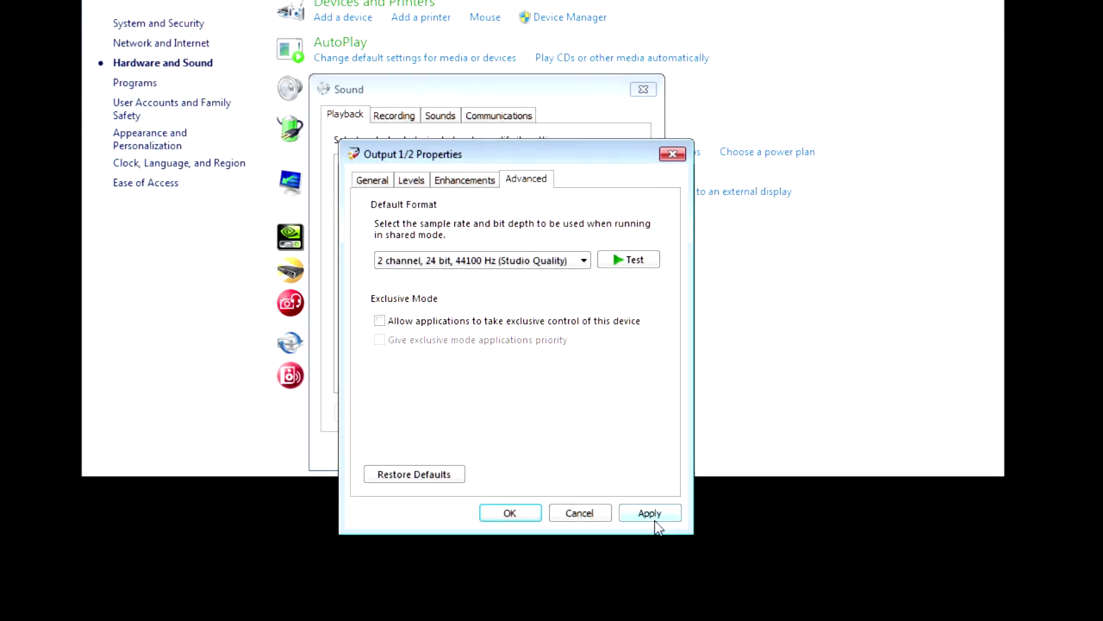
click(651, 517)
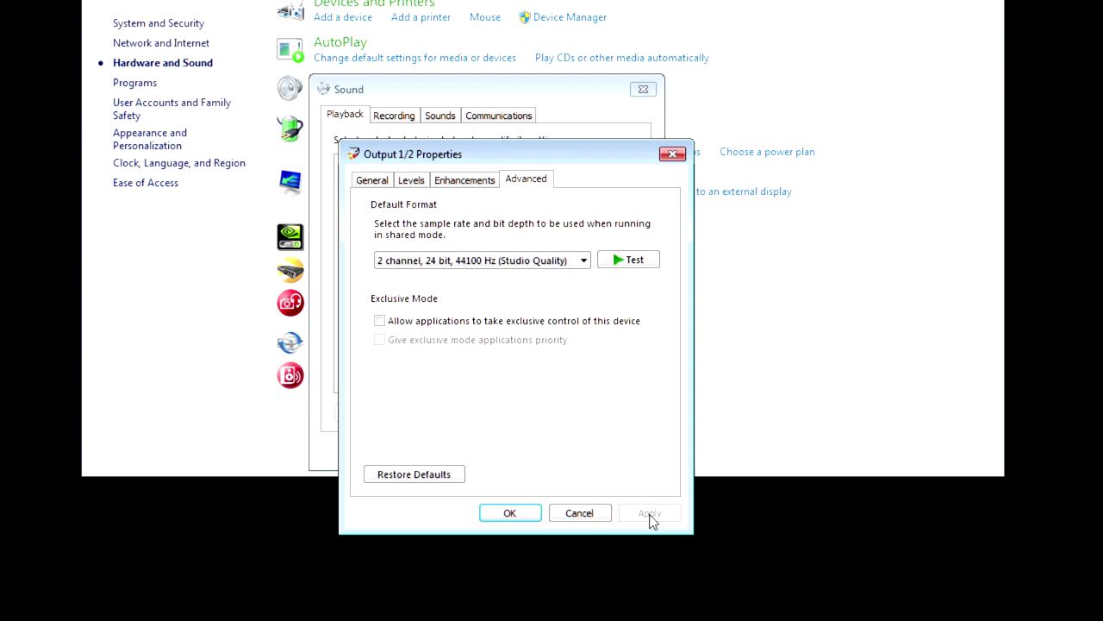
click(511, 514)
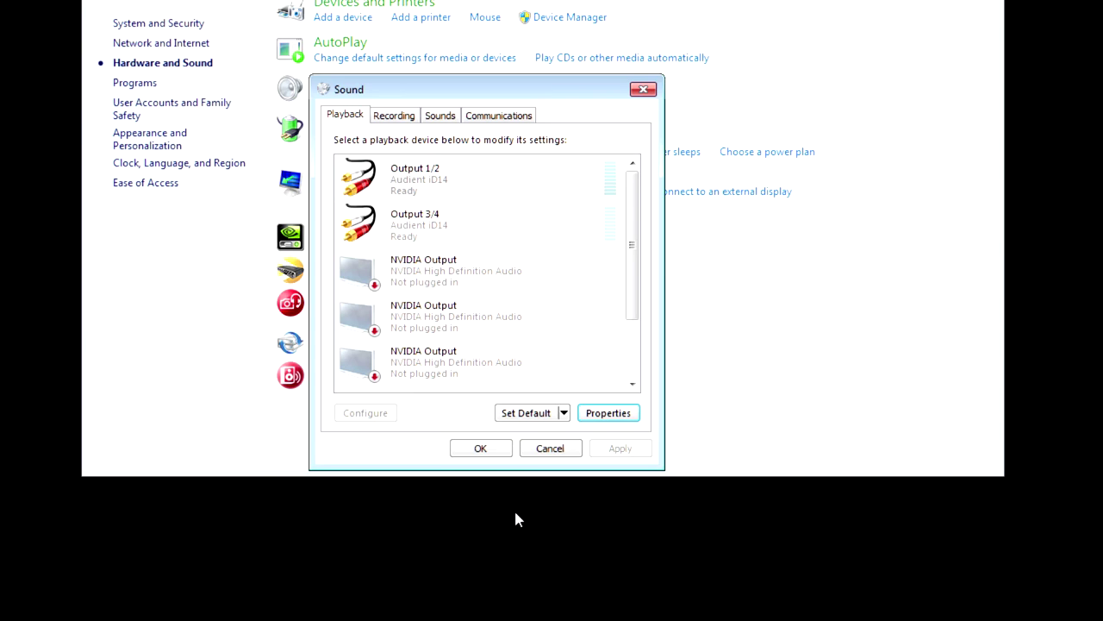
- Disable exclusive control for the Input 1/2 recording device, apply, and close Sound
click(394, 117)
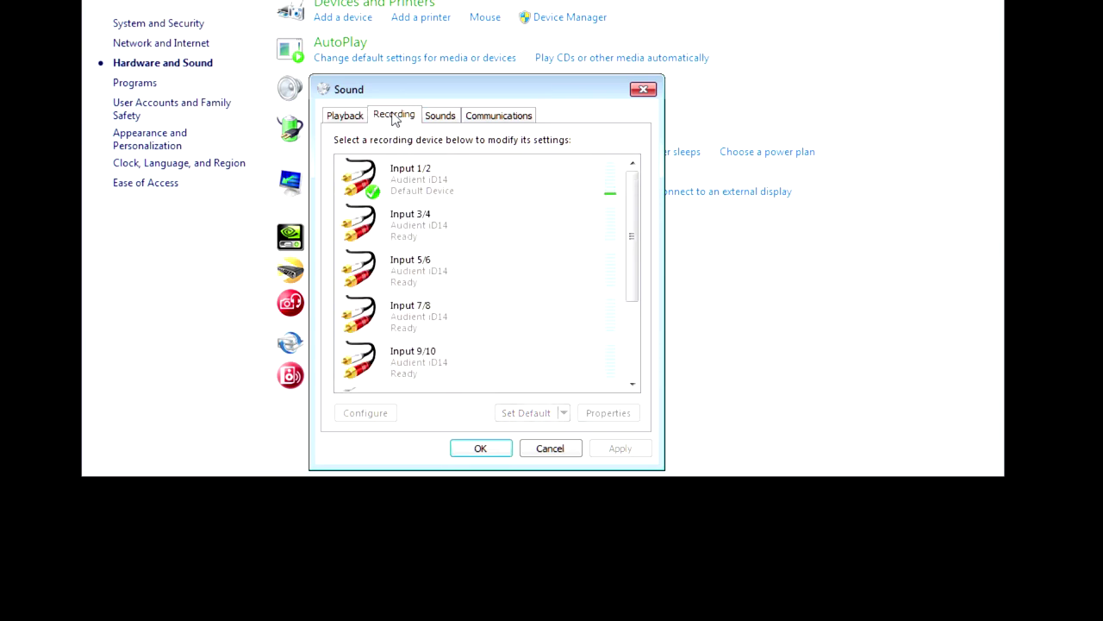
click(446, 183)
click(603, 411)
click(569, 184)
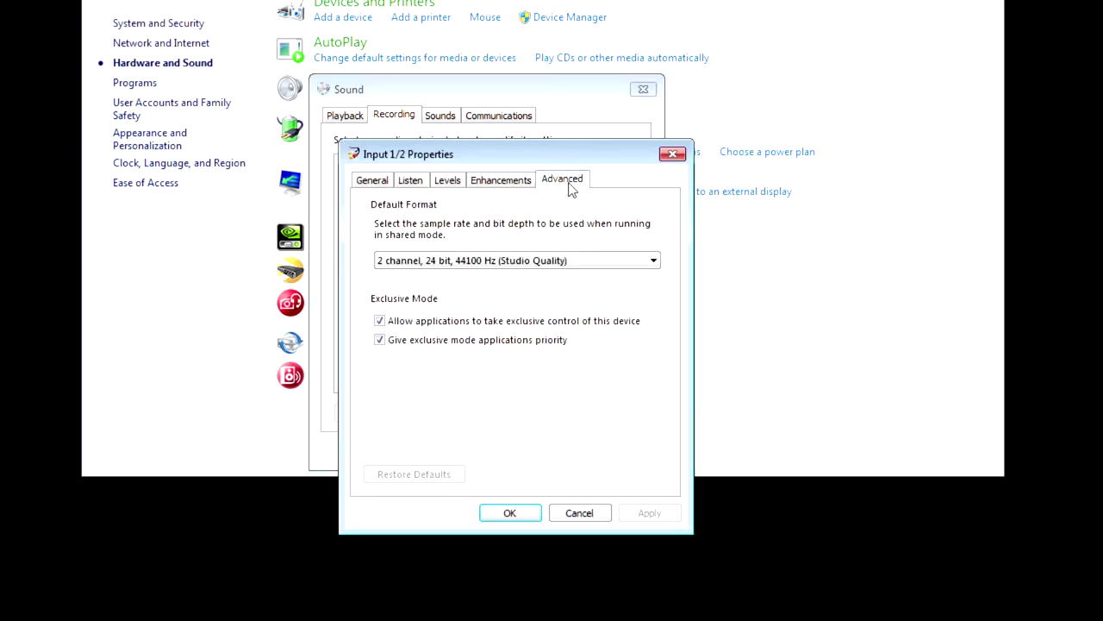
click(442, 323)
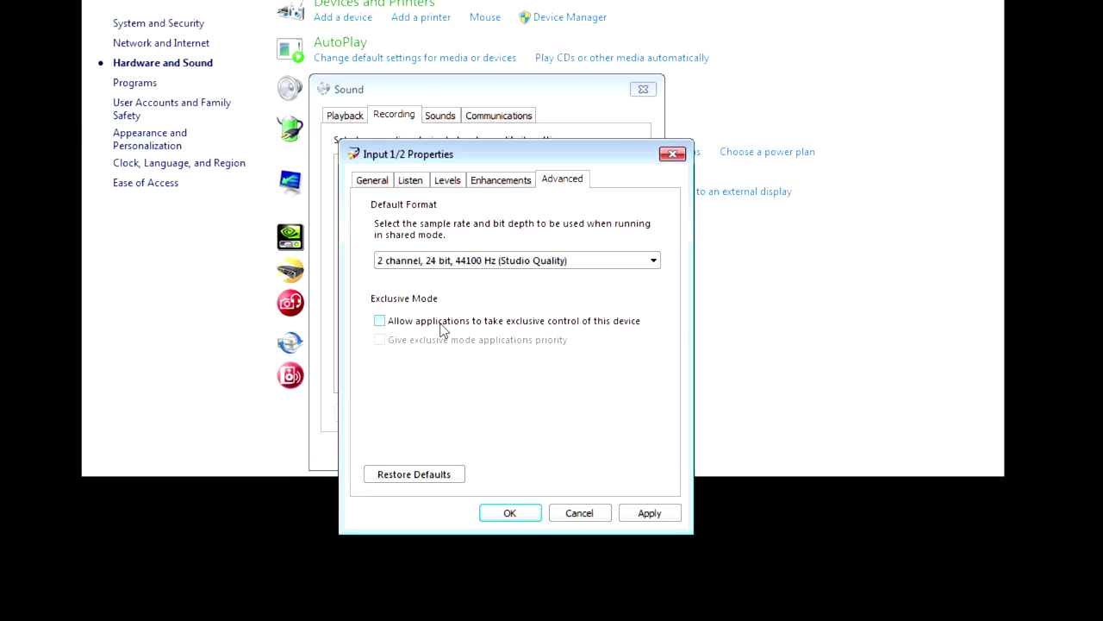
click(661, 512)
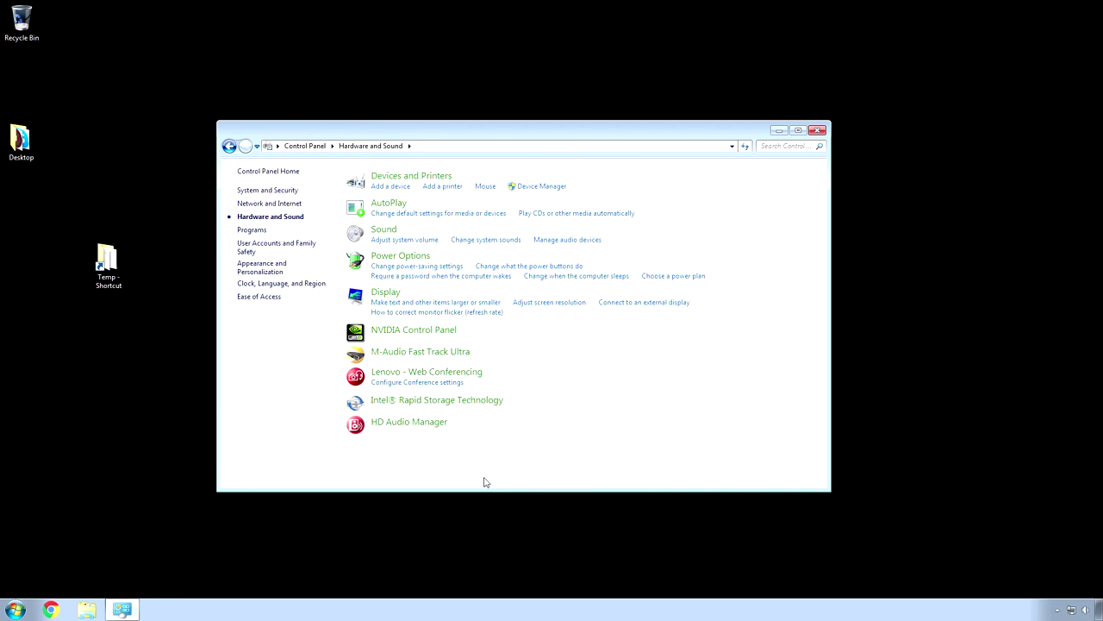
- Close the Control Panel window
click(815, 130)
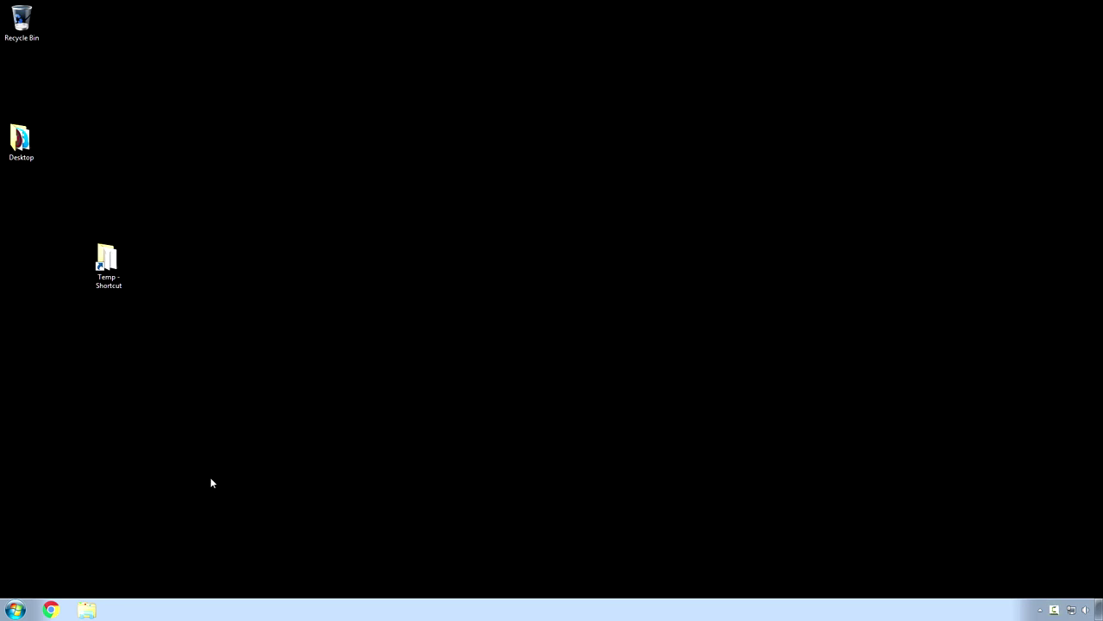
- Launch Services by searching 'service', leaving ActiveX Installer's startup type at Manual
click(30, 603)
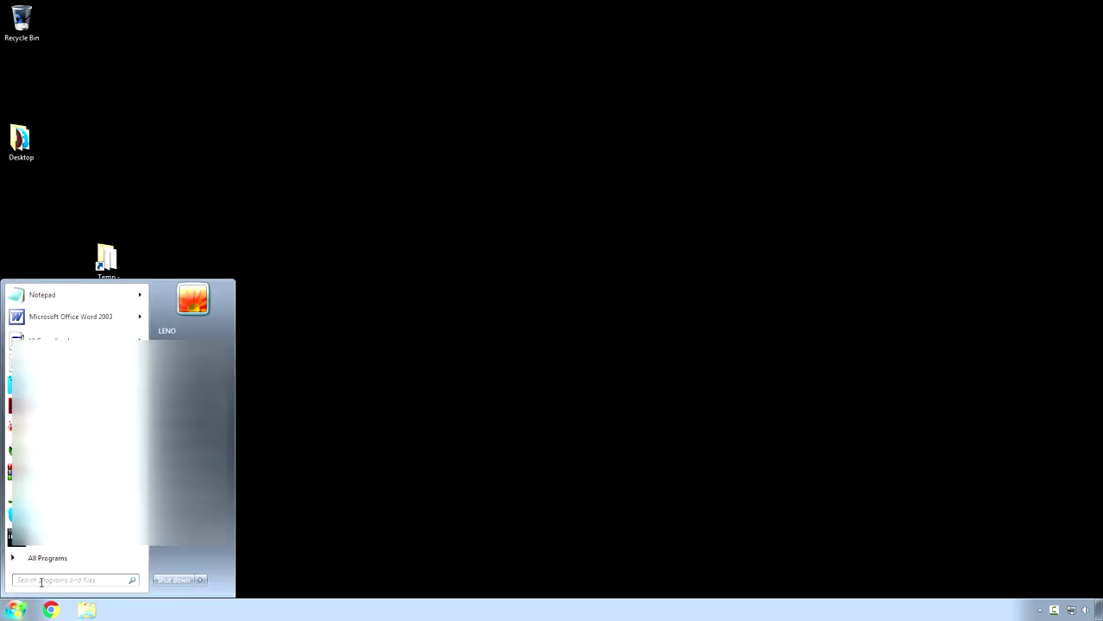
text(servi)
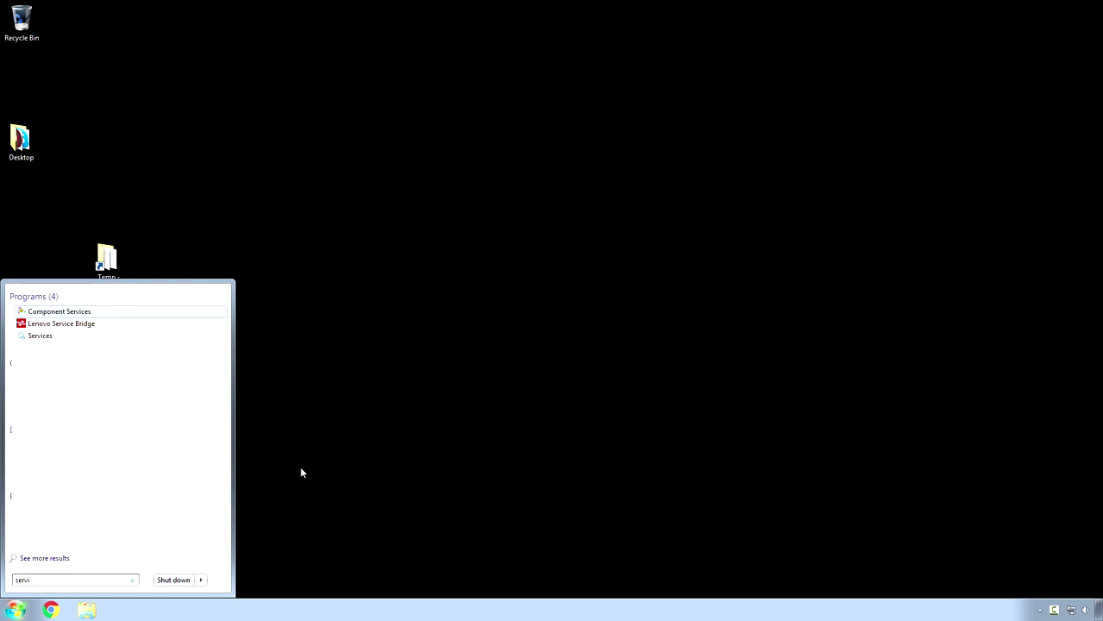
text(c)
key(ctrl+a)
text(service)
click(78, 333)
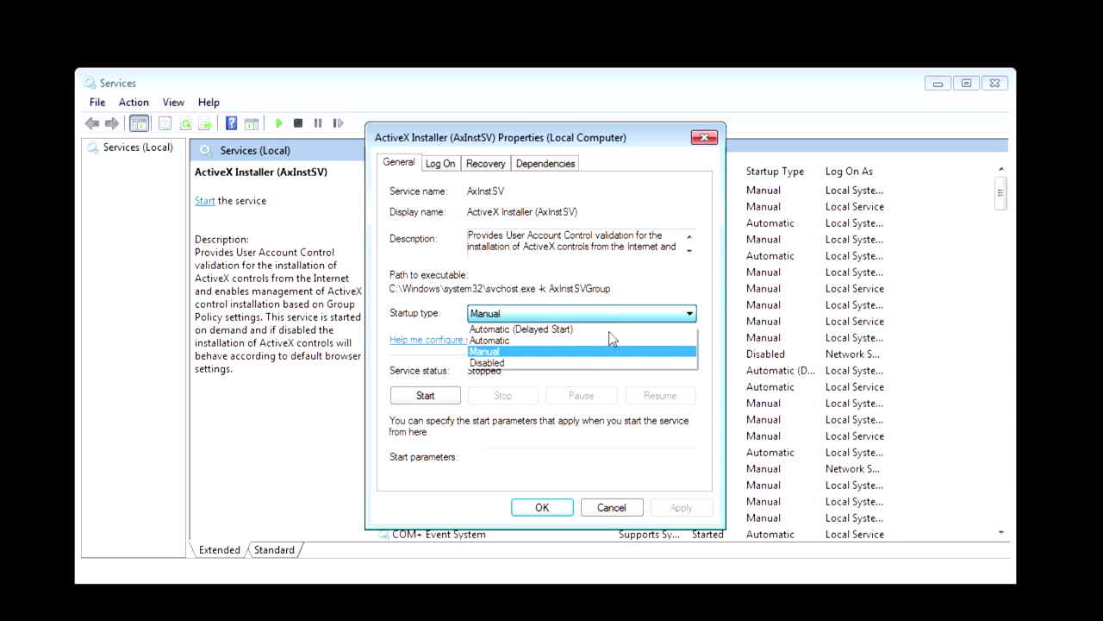
click(616, 510)
click(596, 510)
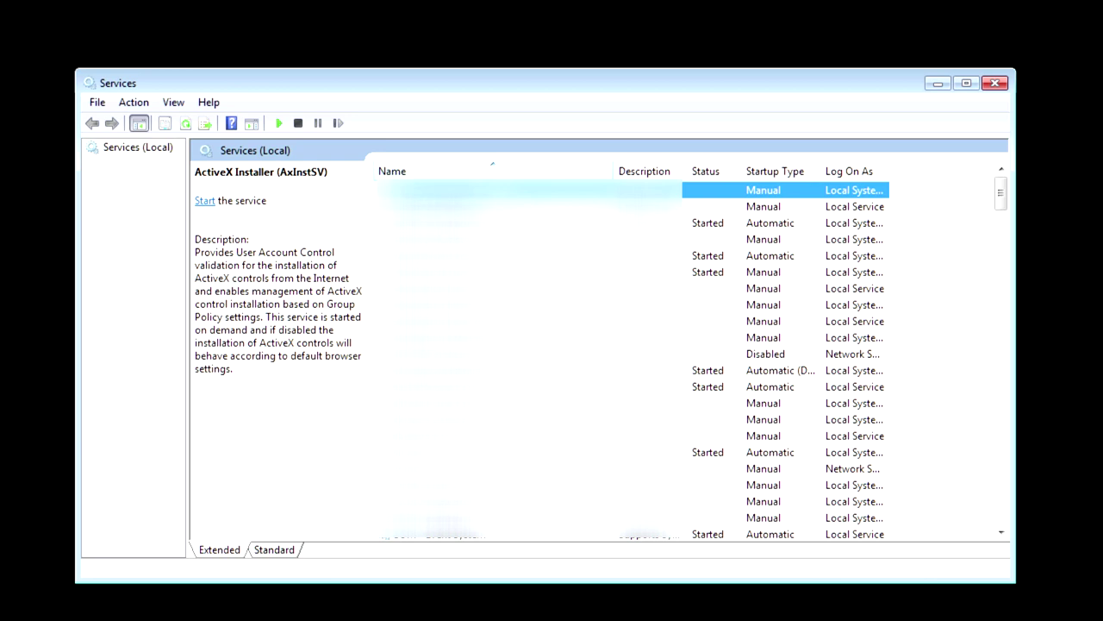
- Work through Adaptive Brightness and Windows Error Reporting Service properties, then close the Services window
drag(685, 171, 835, 171)
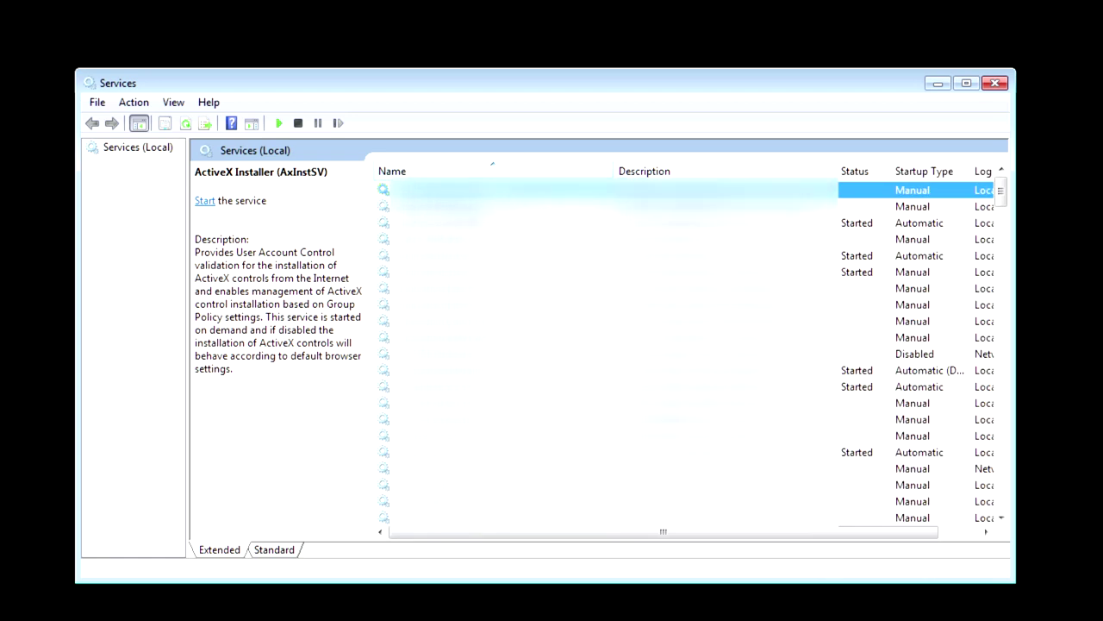
key(Down)
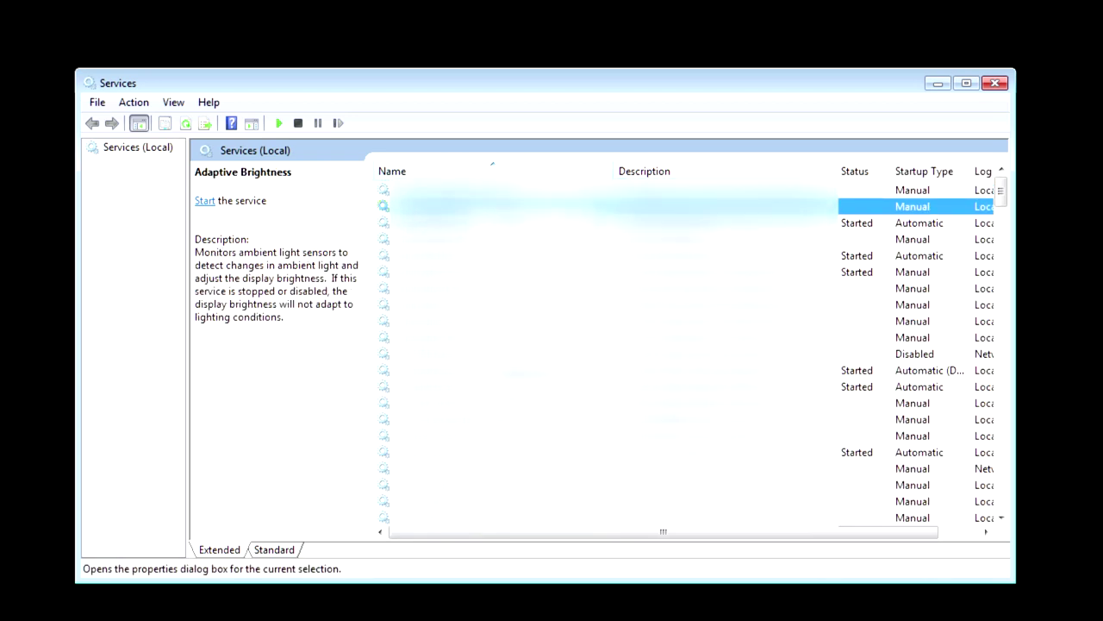
key(Return)
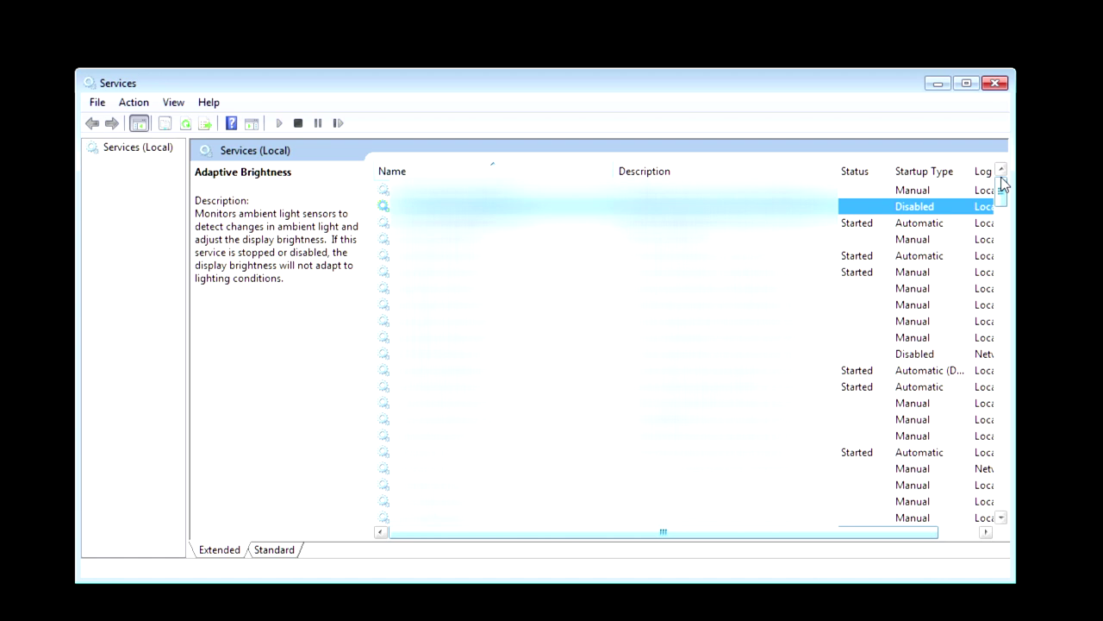
key(t)
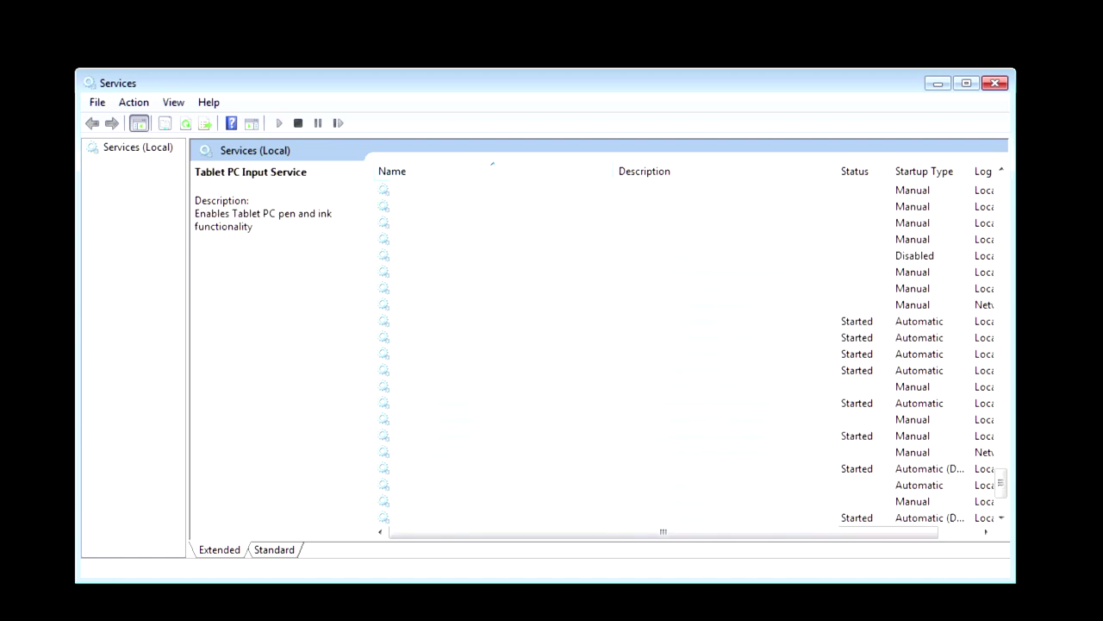
click(517, 288)
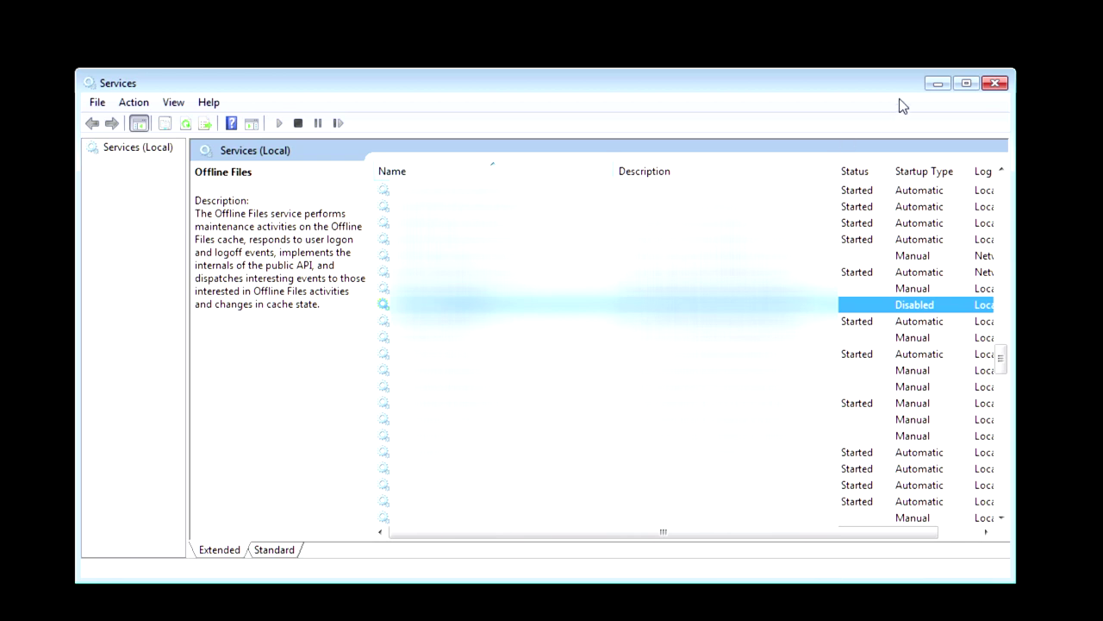
click(993, 85)
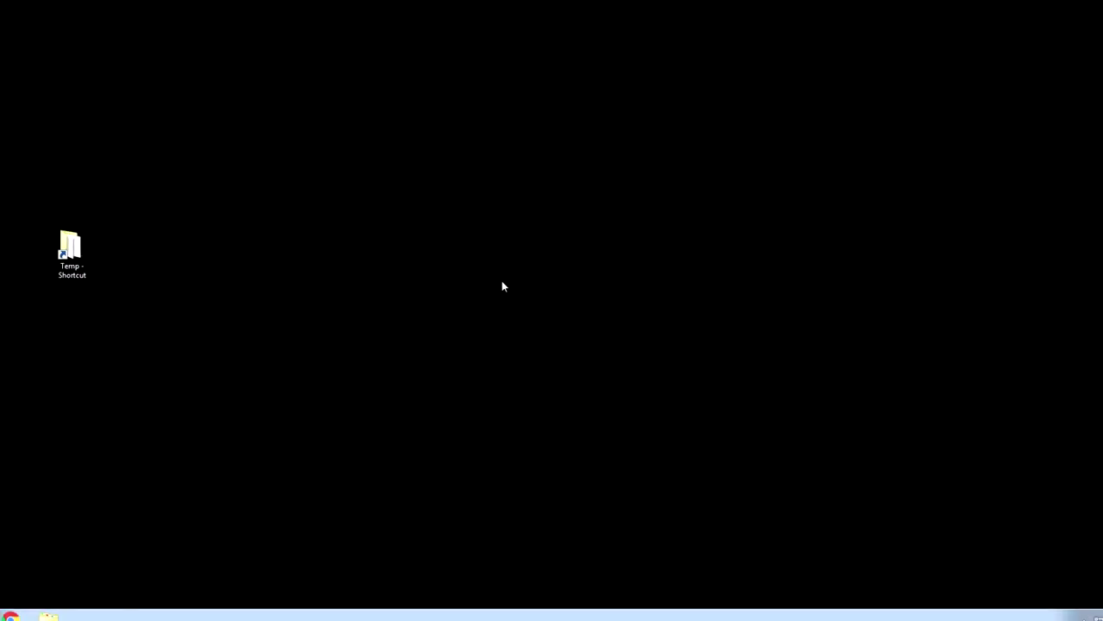